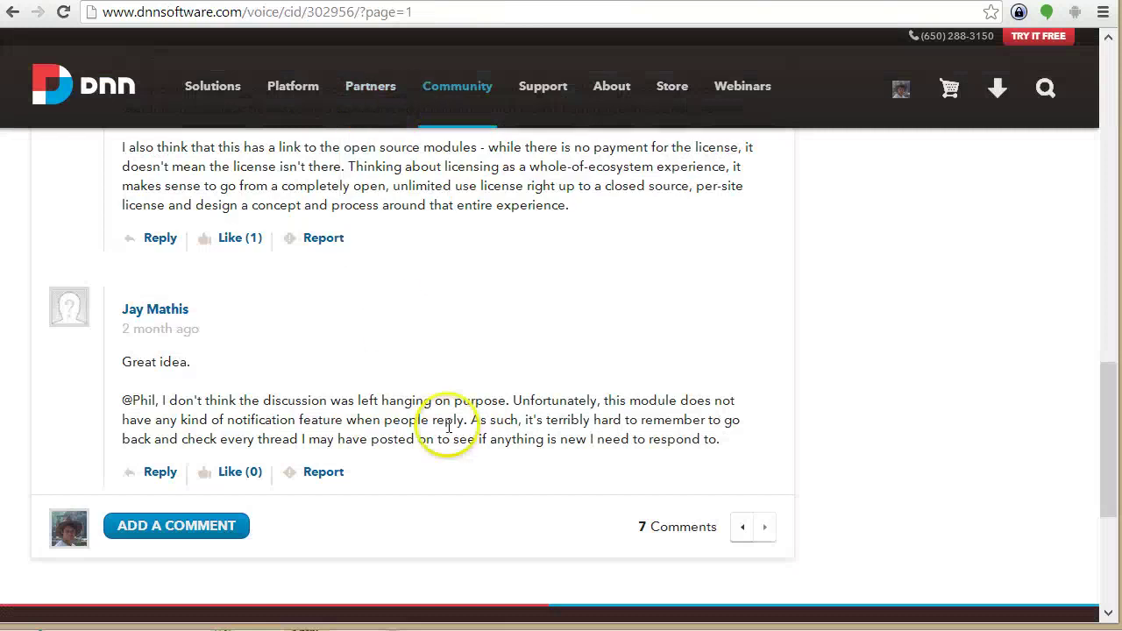
- Scroll through the accepted 'Central Licensing System by DNN for Developers' idea post
scroll(526, 420, up, 10)
scroll(612, 385, up, 4)
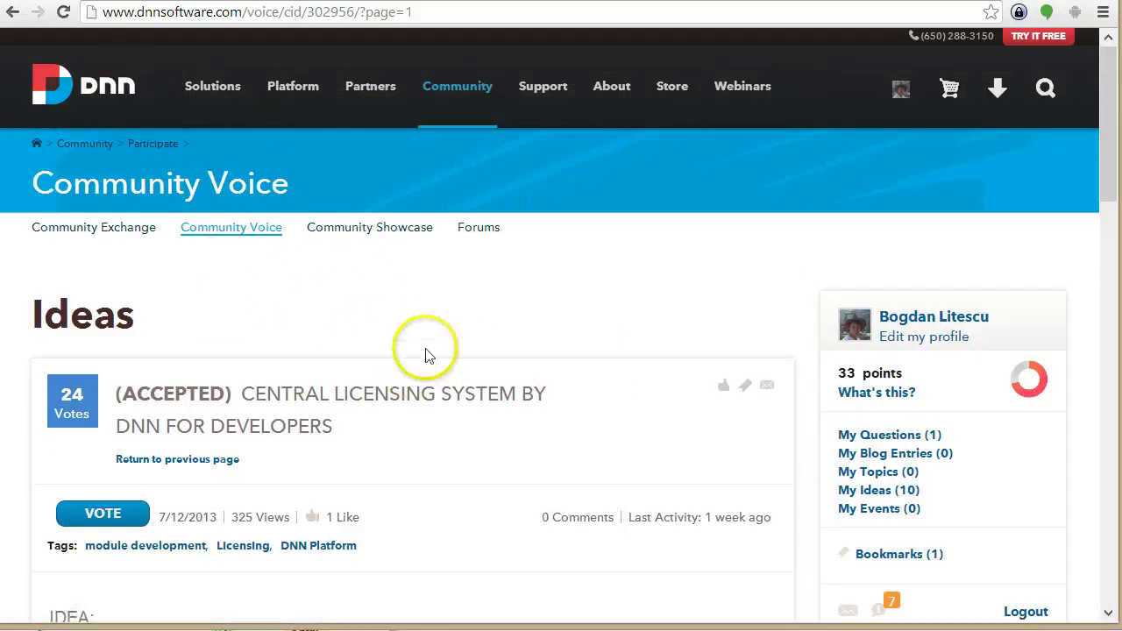
scroll(430, 352, down, 1)
scroll(431, 351, down, 4)
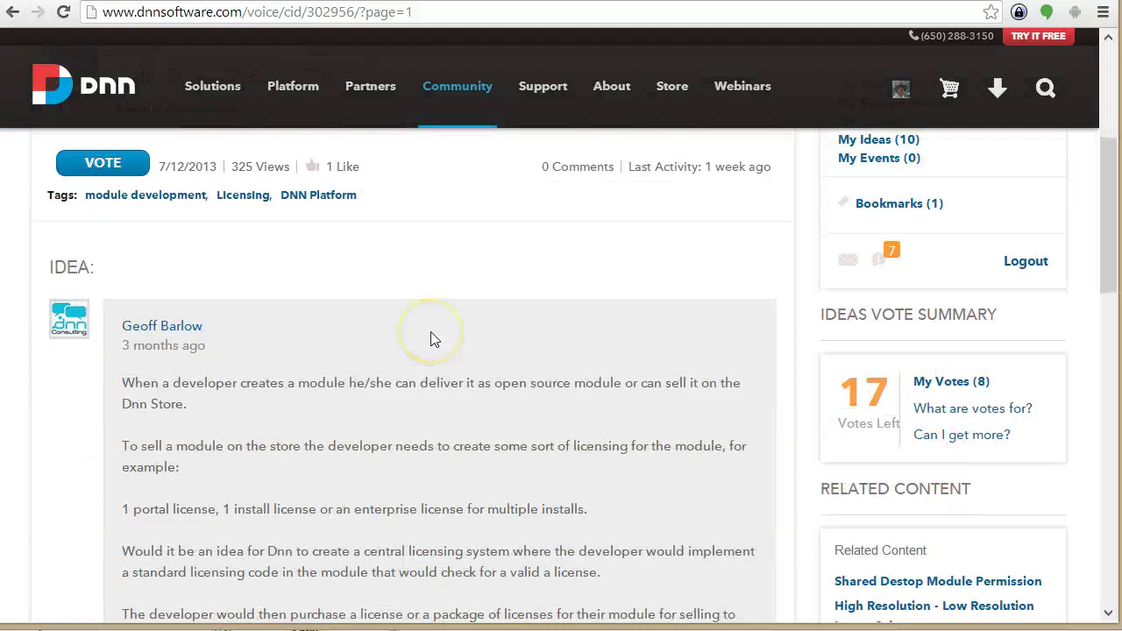
scroll(430, 339, up, 4)
scroll(193, 283, up, 1)
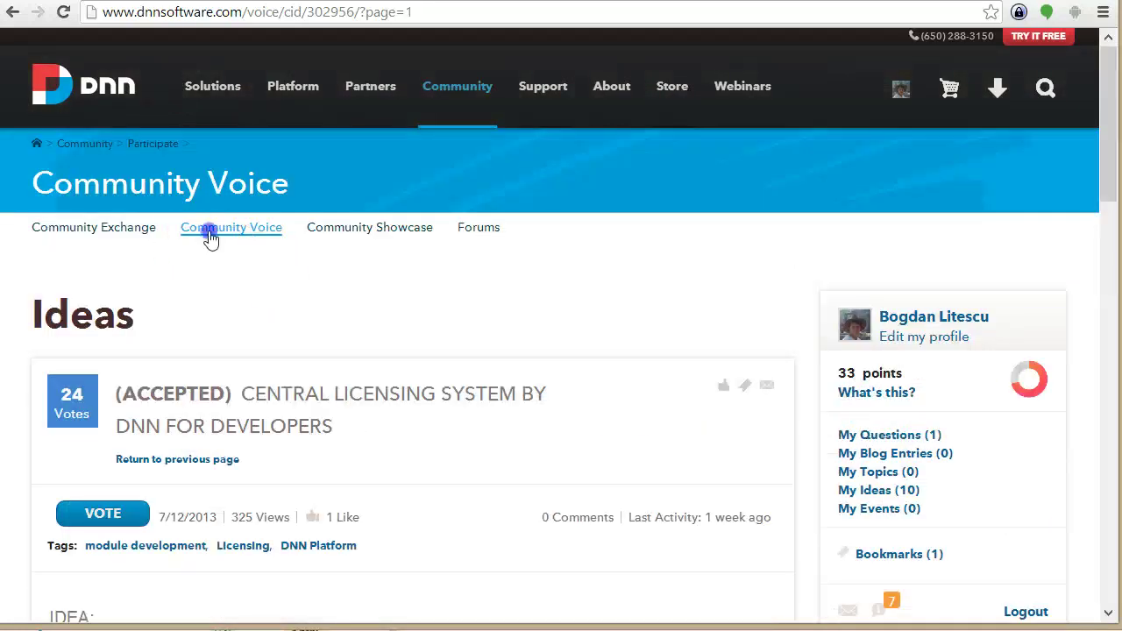
- Return to the All Ideas list of 229 ideas and highlight the first idea's description
click(211, 230)
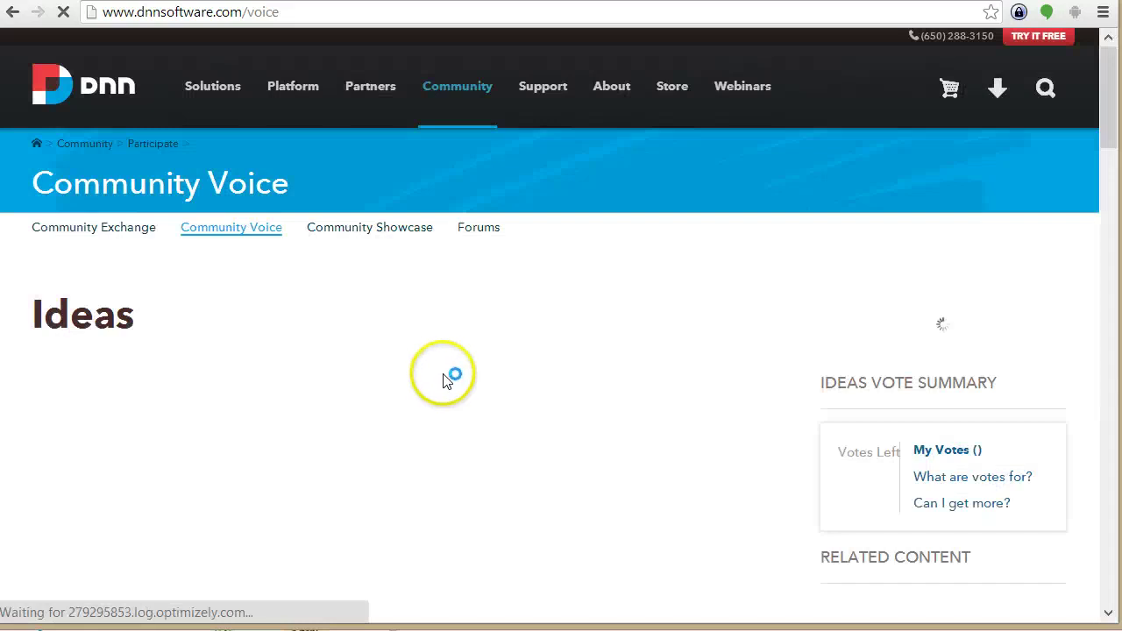
scroll(457, 399, down, 3)
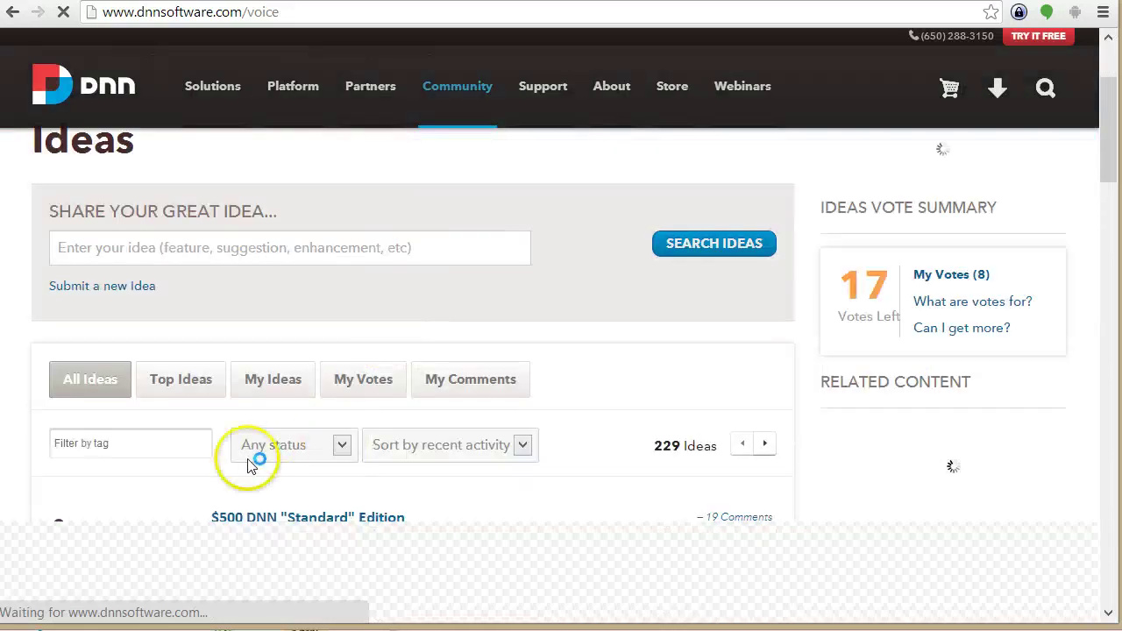
scroll(443, 518, down, 1)
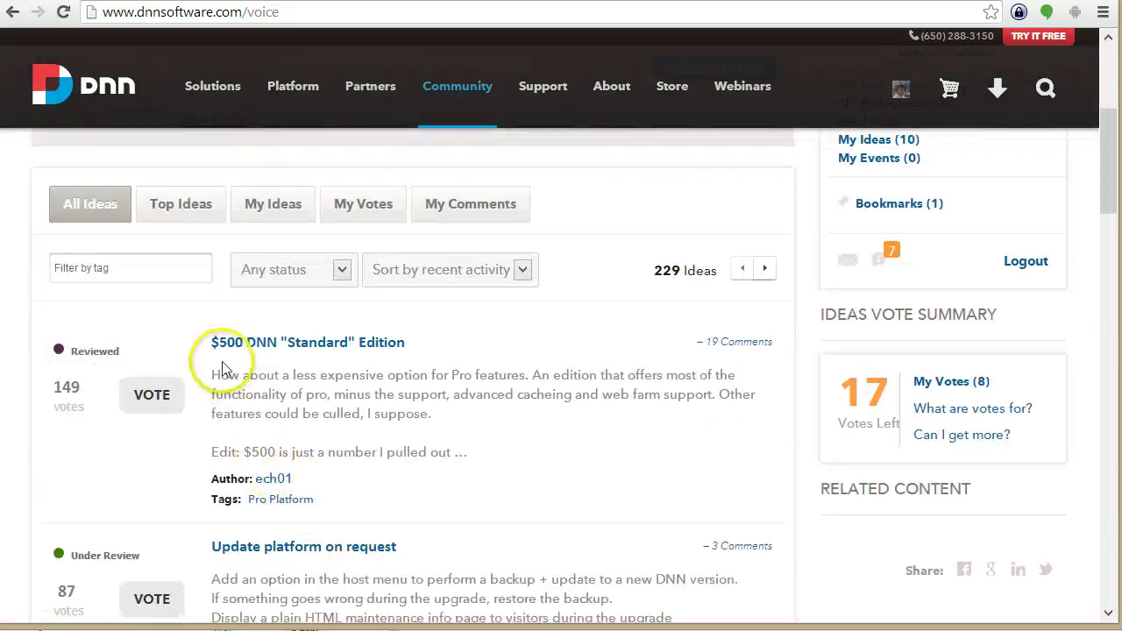
drag(209, 374, 462, 450)
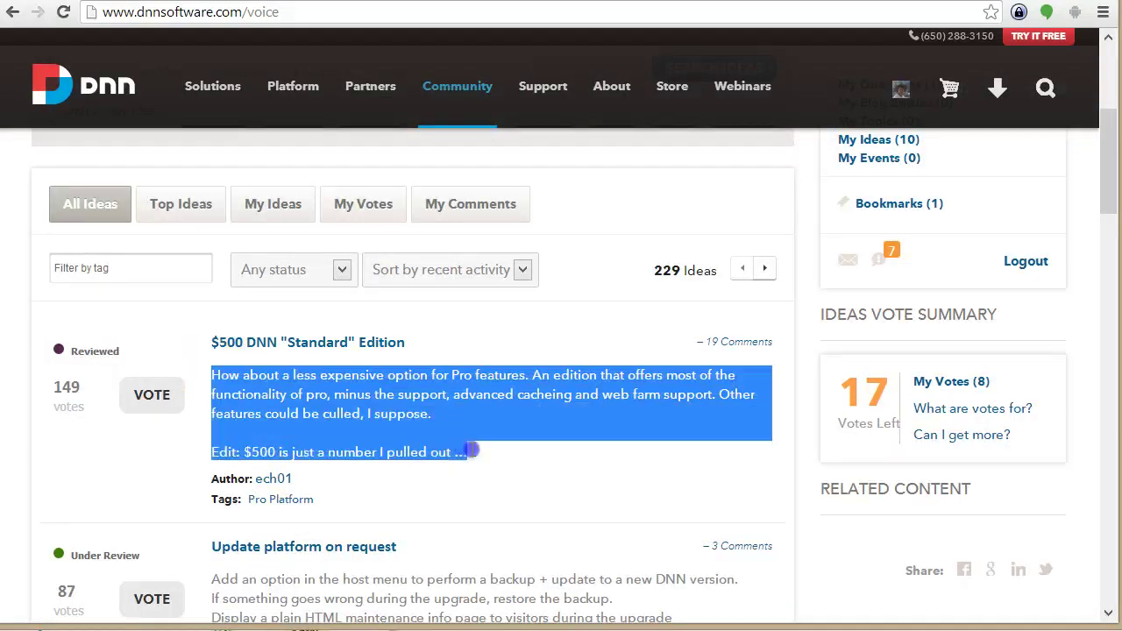
click(401, 402)
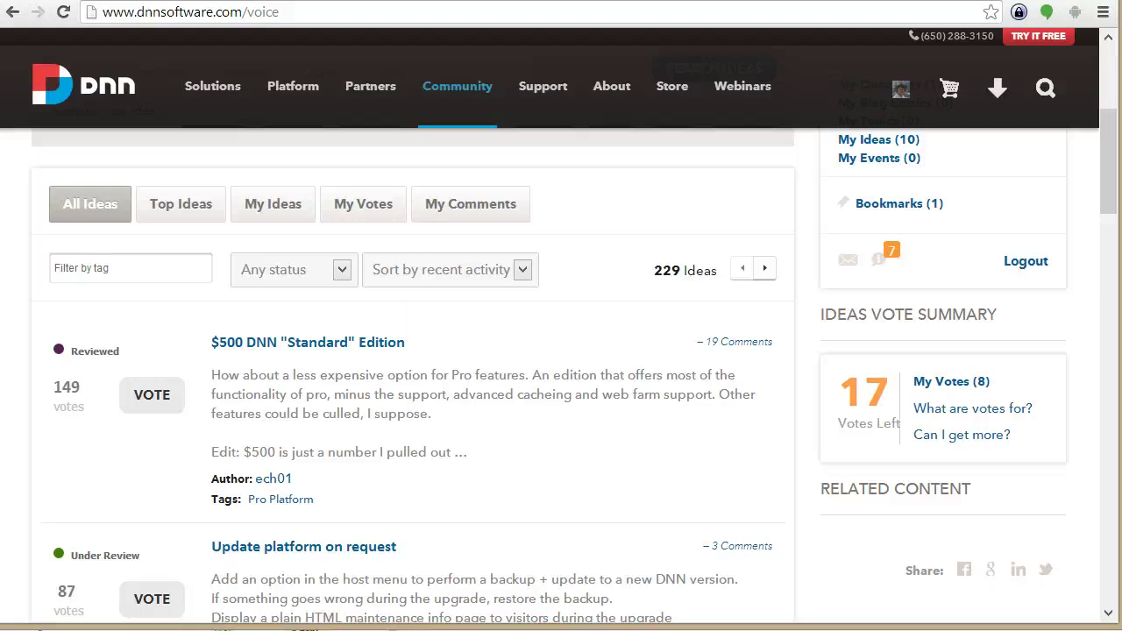
click(591, 457)
click(631, 449)
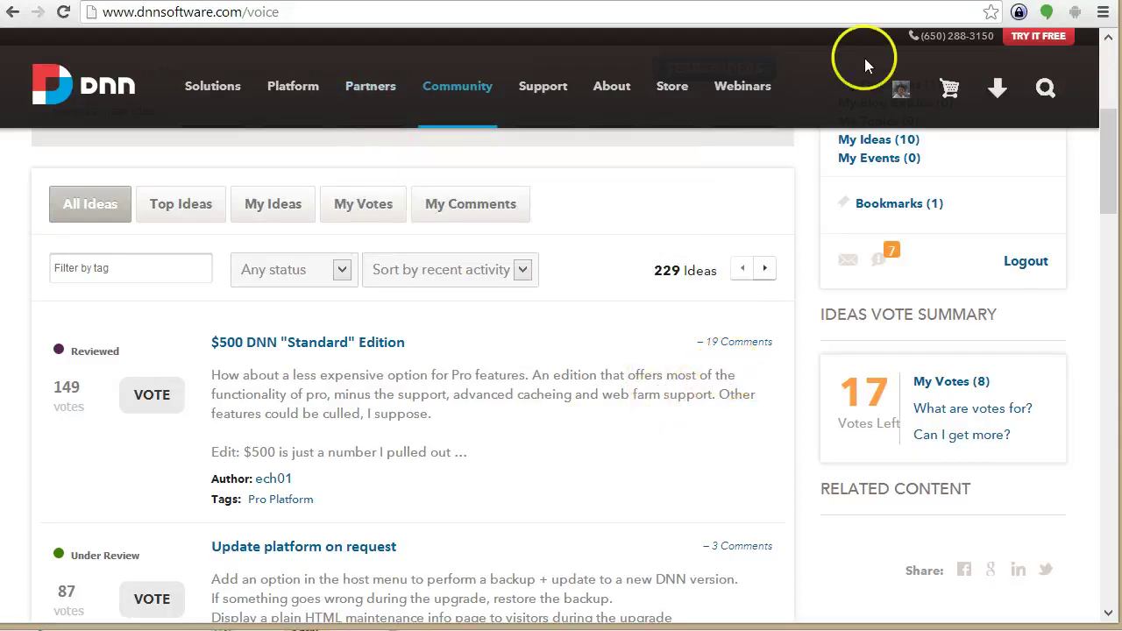
- Open w3schools.com in a new tab by typing w3
click(558, 79)
text(w3schools.com)
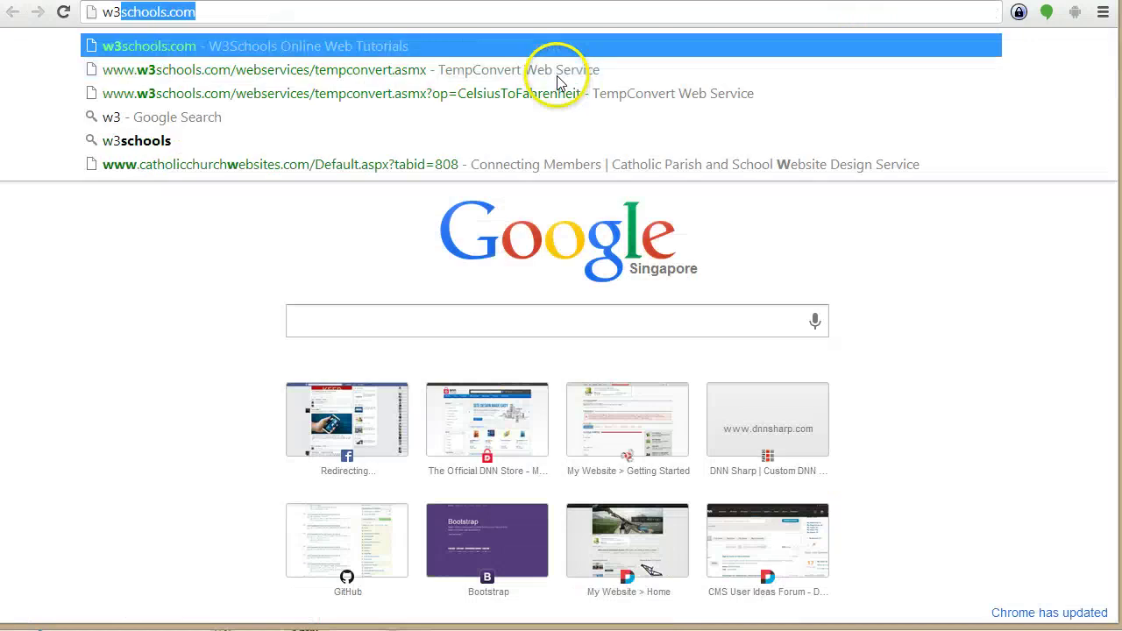
key(Return)
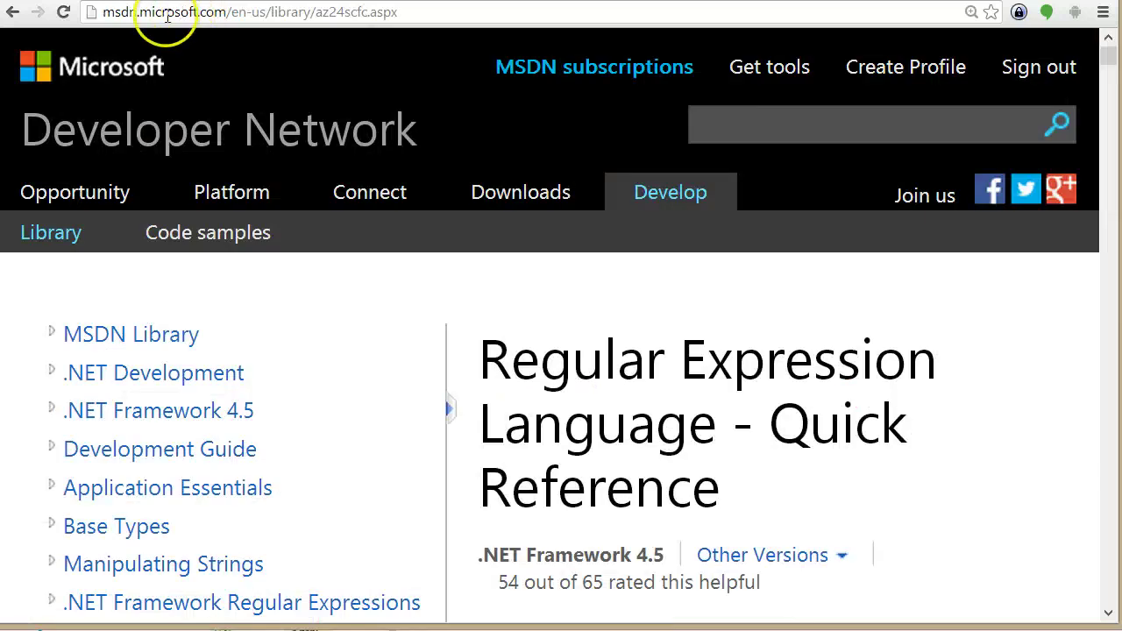
click(165, 17)
click(140, 17)
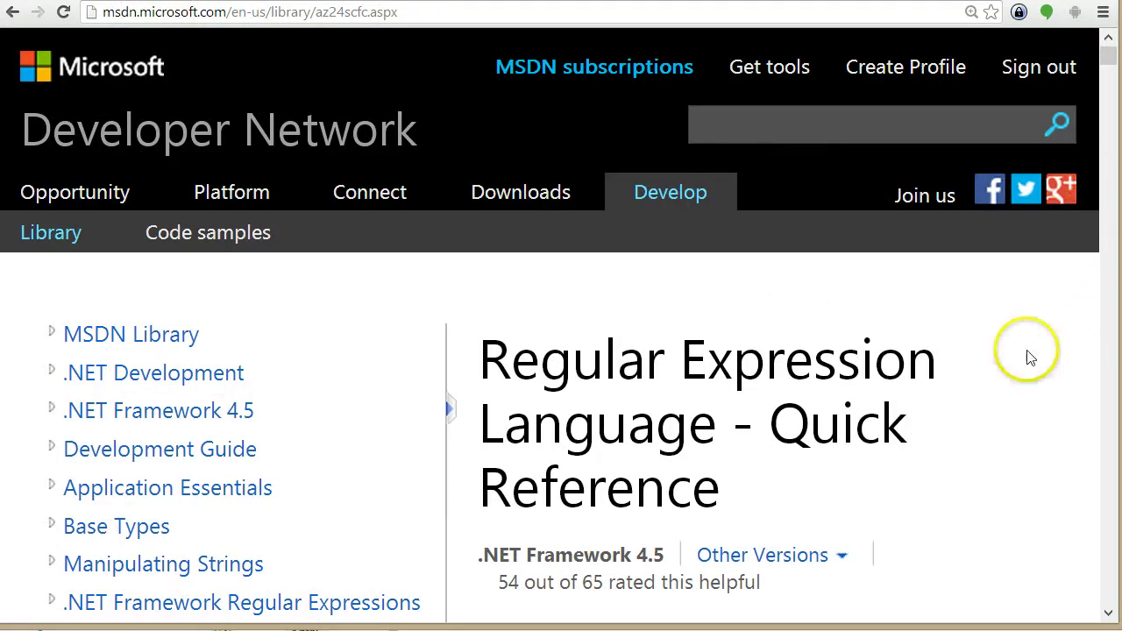
- Zoom the page out one step and scroll through the regex quick reference
scroll(1034, 390, down, 1)
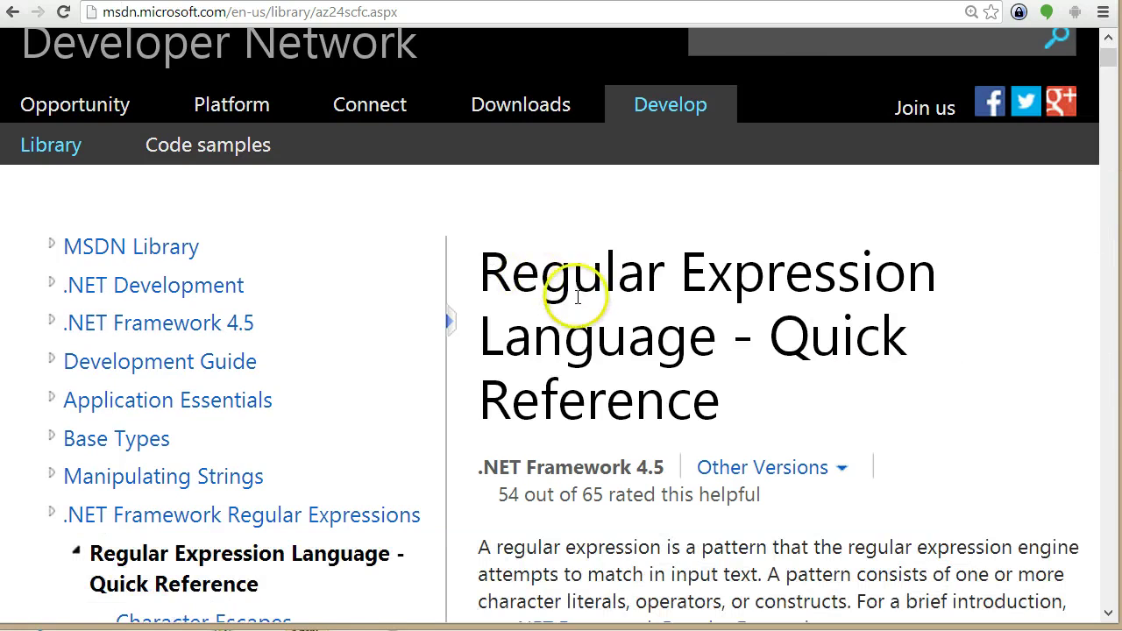
key(ctrl+minus)
scroll(713, 526, down, 10)
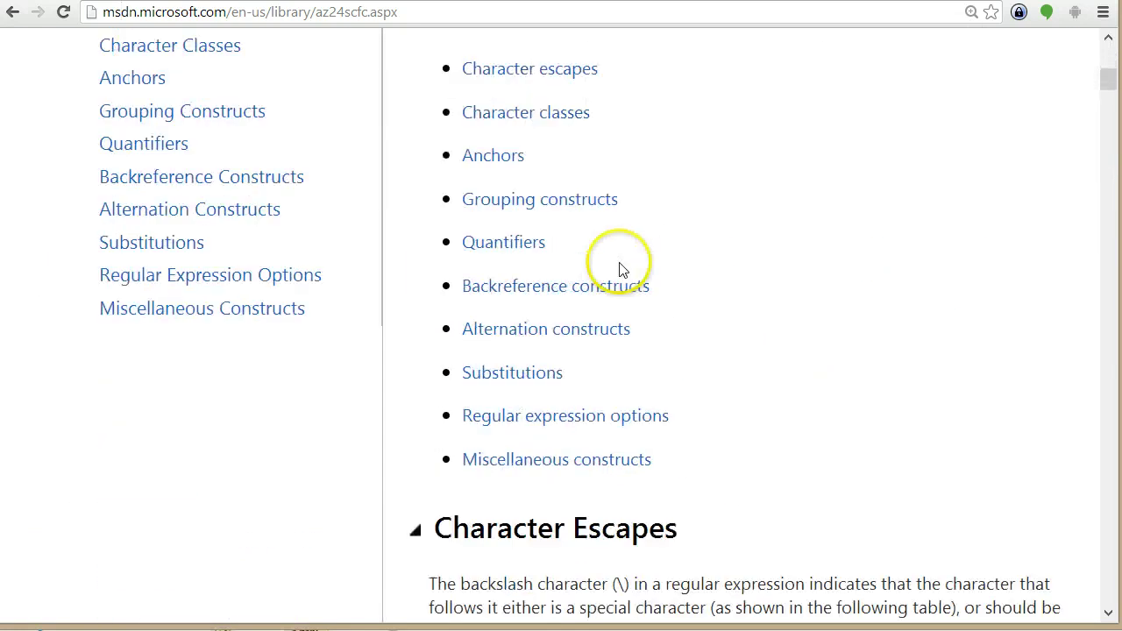
scroll(601, 187, down, 7)
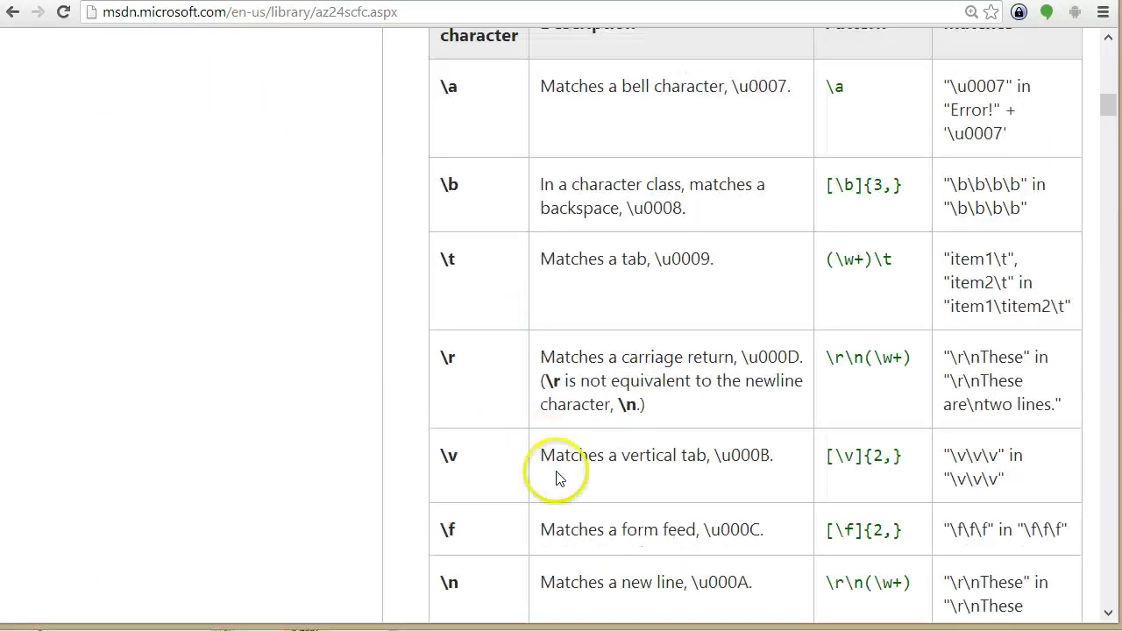
scroll(569, 484, down, 3)
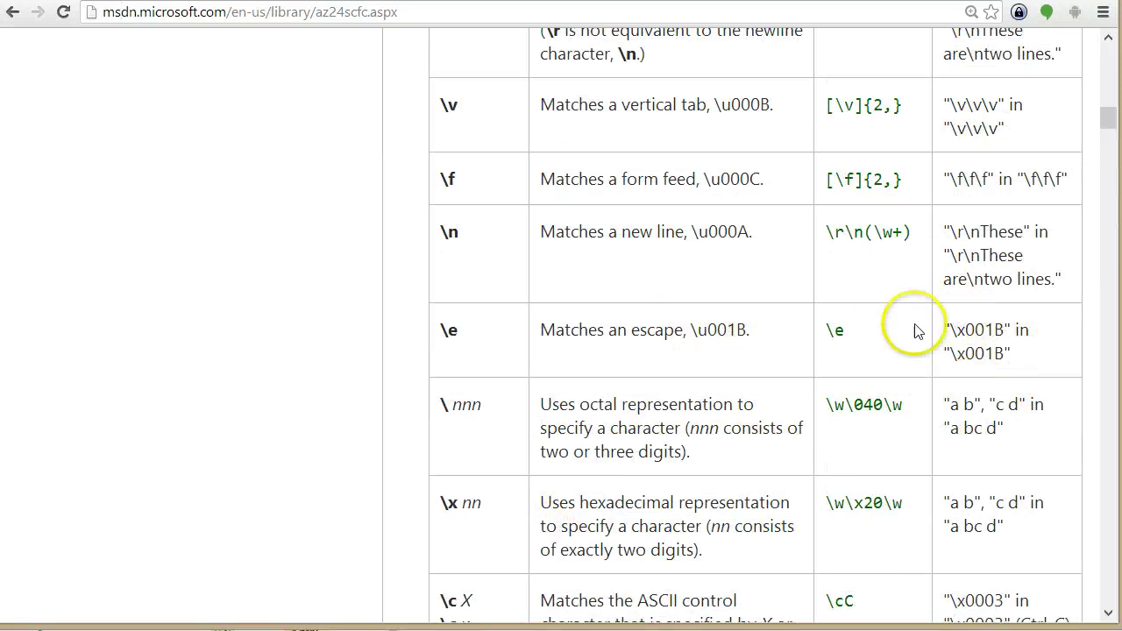
scroll(1008, 531, down, 10)
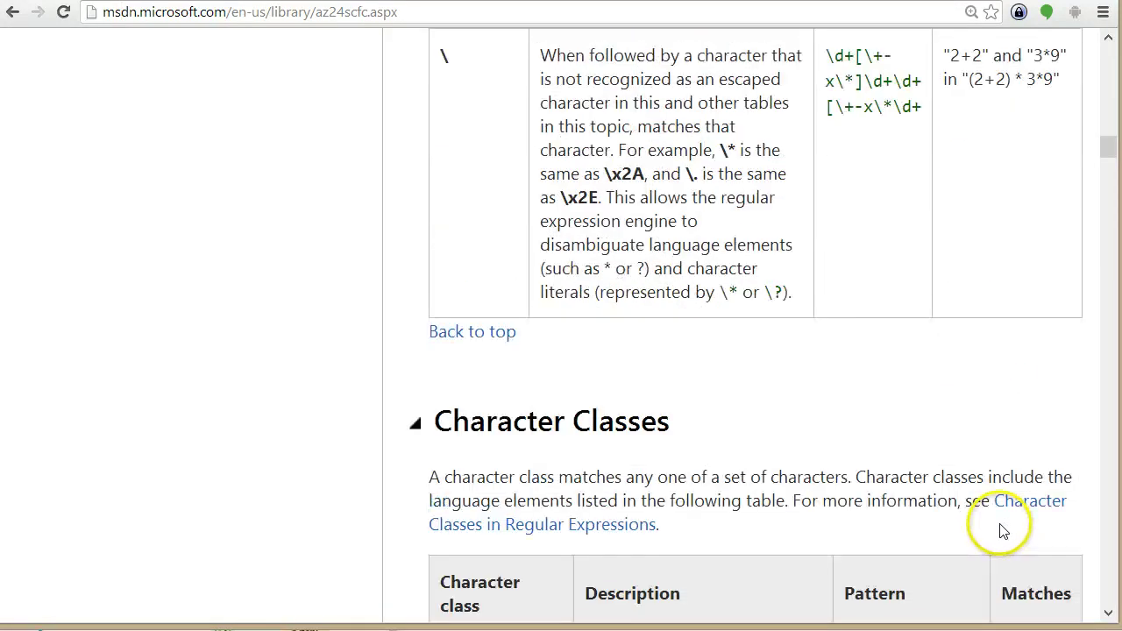
scroll(997, 517, up, 20)
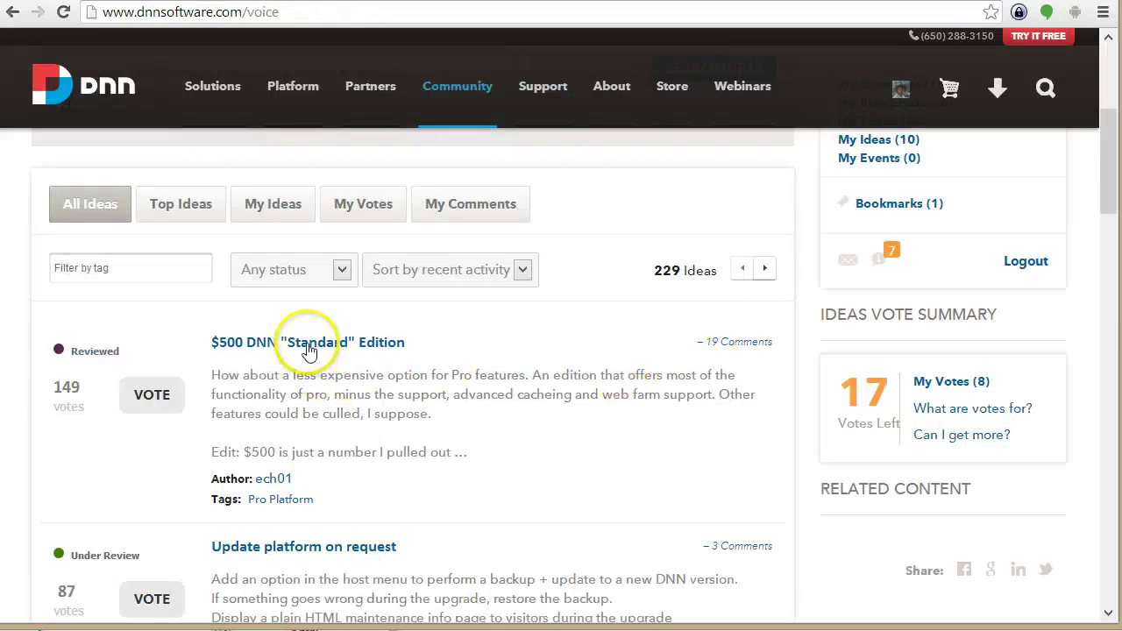
- Inspect the first idea title's span.idea-title element, then open the page's source view
right_click(309, 349)
click(441, 523)
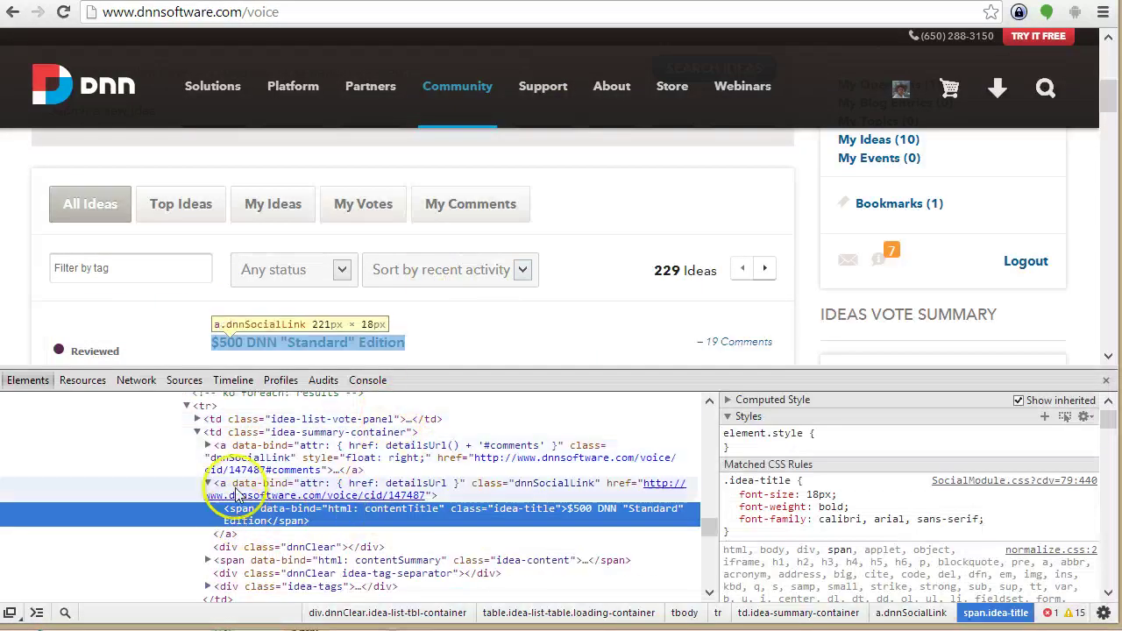
scroll(400, 288, down, 1)
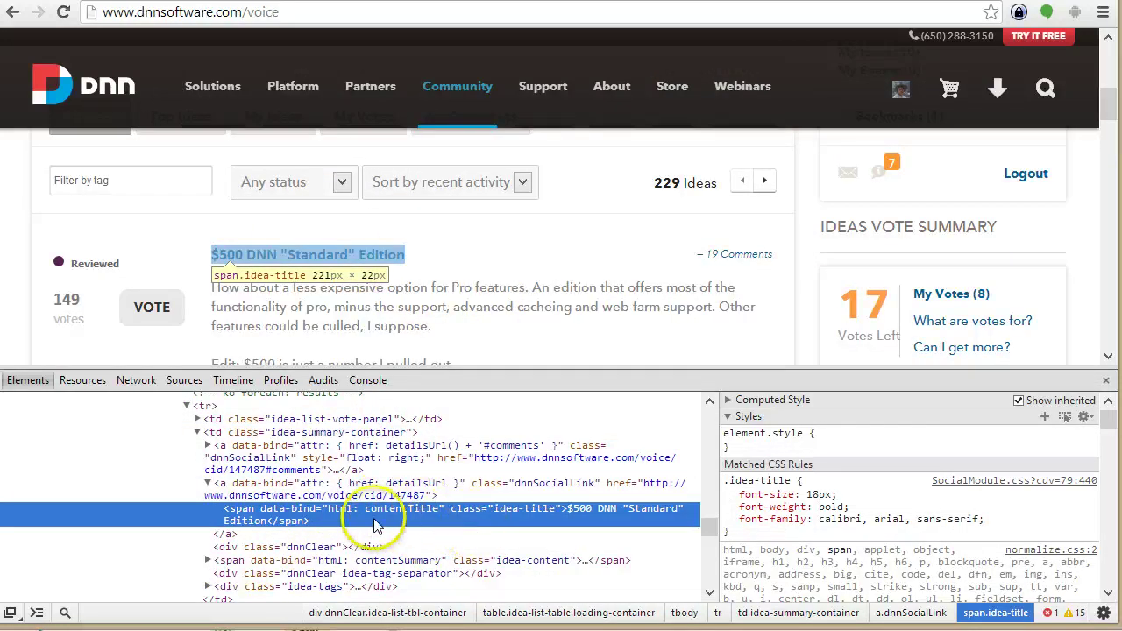
right_click(348, 253)
click(416, 431)
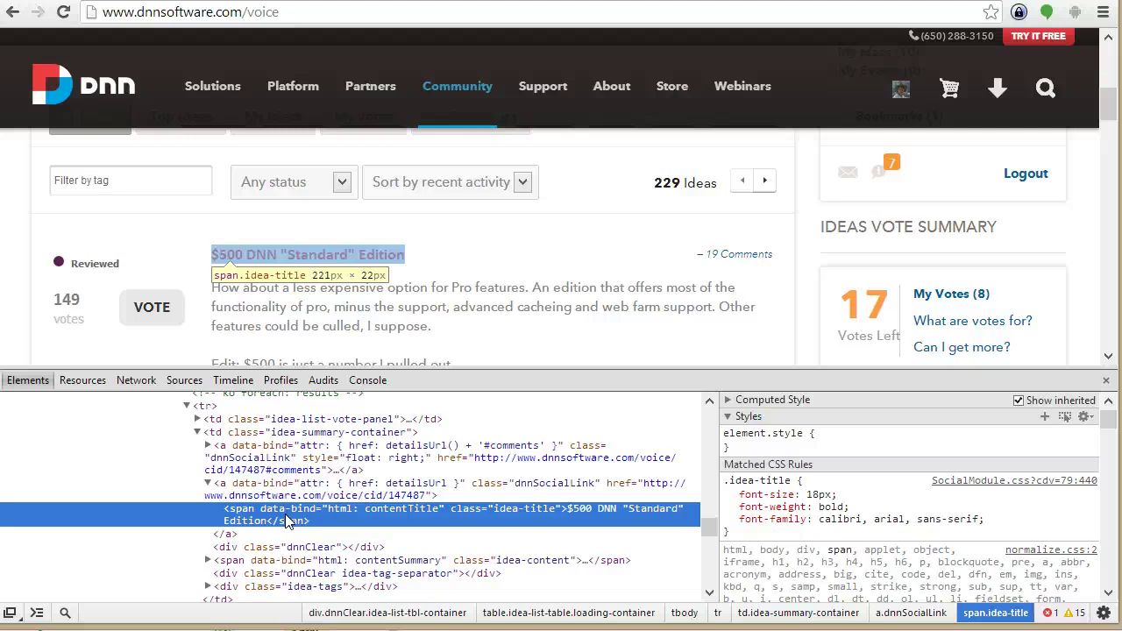
click(379, 523)
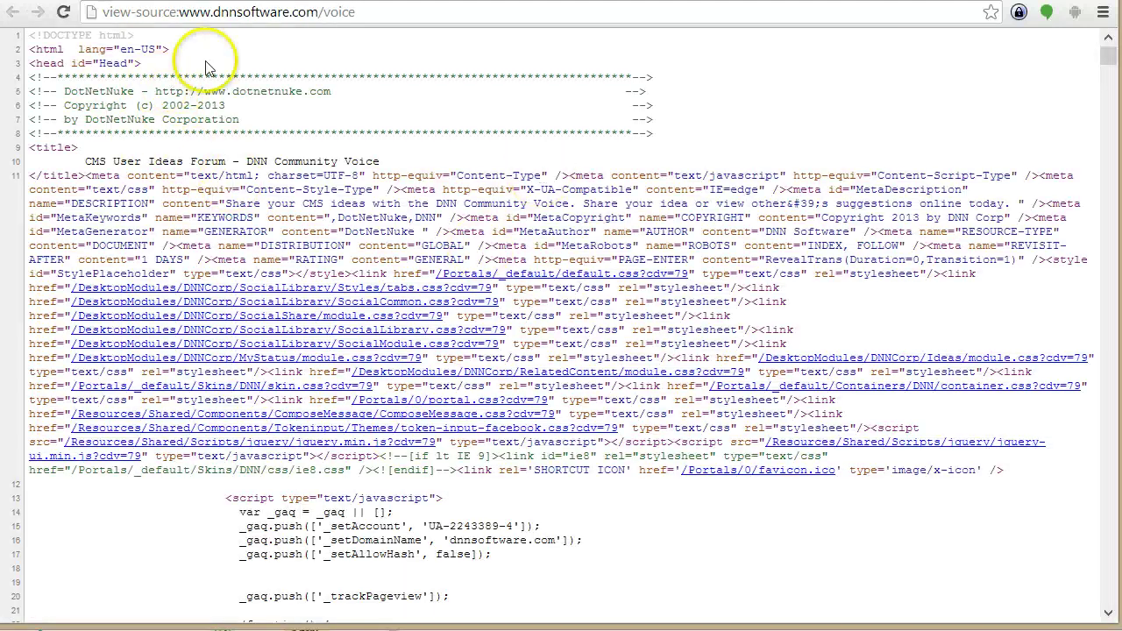
- Reopen the voice page source, then show DevTools' Network log with the failed jquery.min.map request
key(ctrl+w)
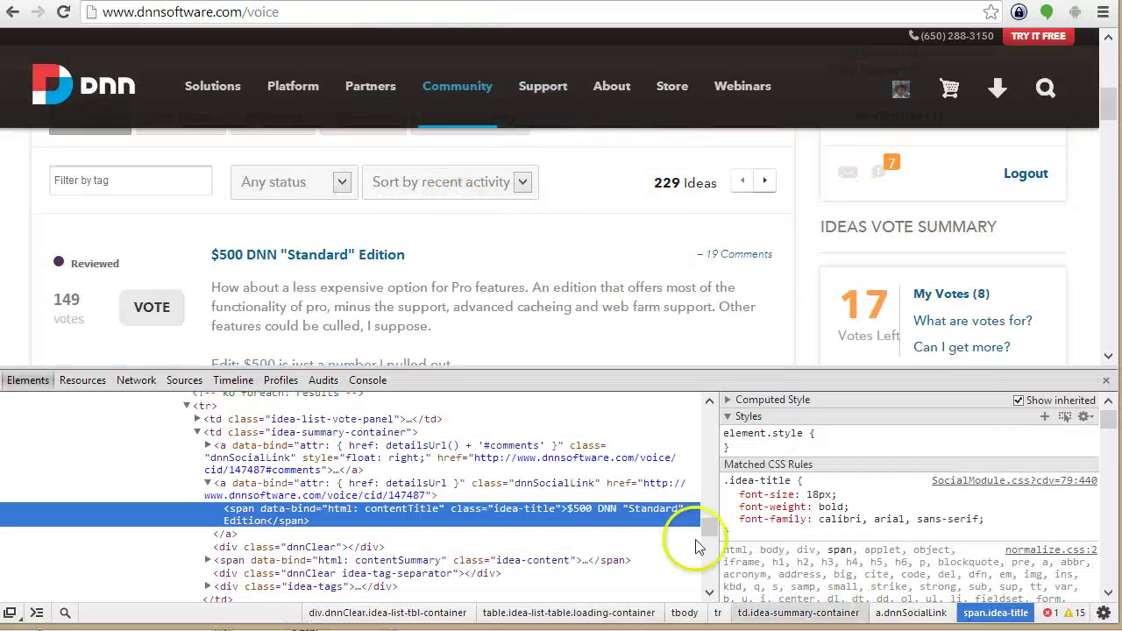
right_click(562, 241)
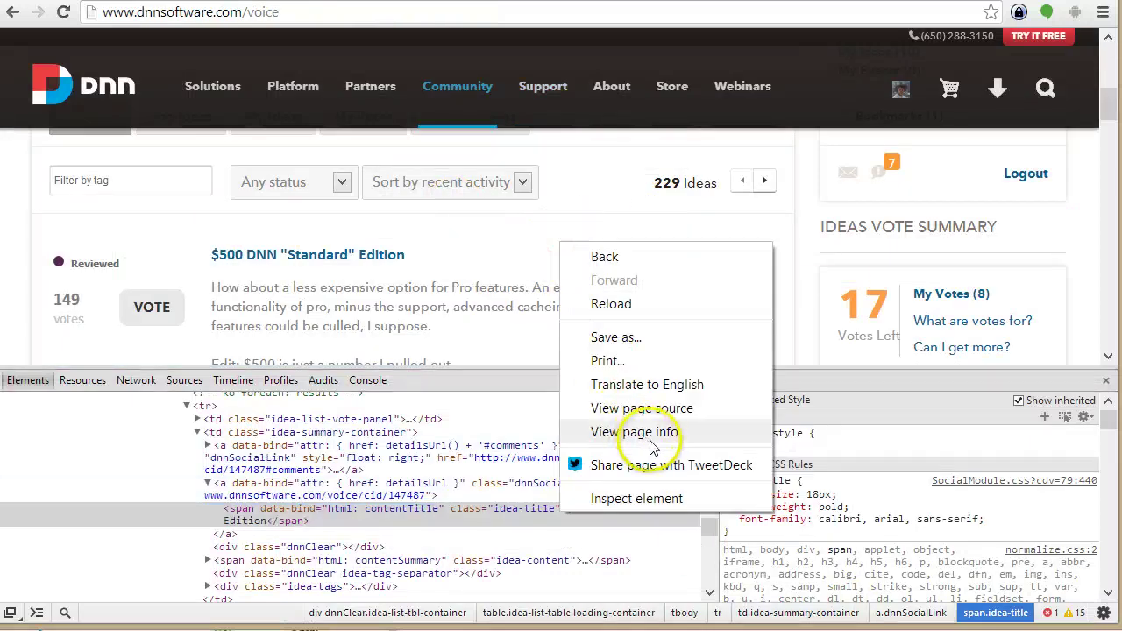
click(662, 409)
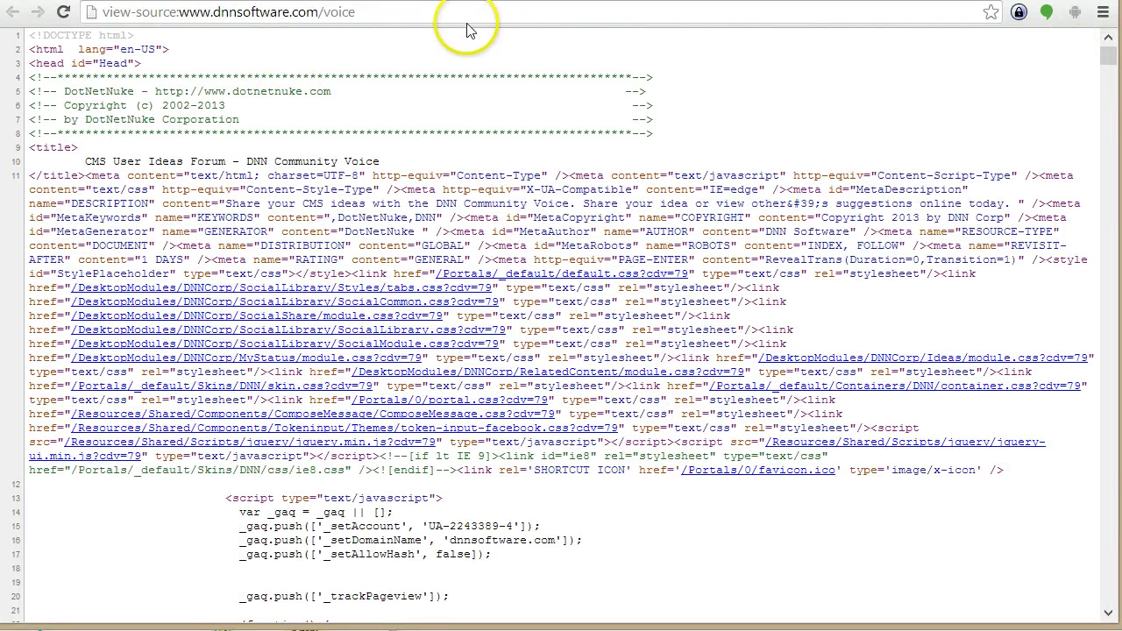
drag(1106, 63, 1107, 64)
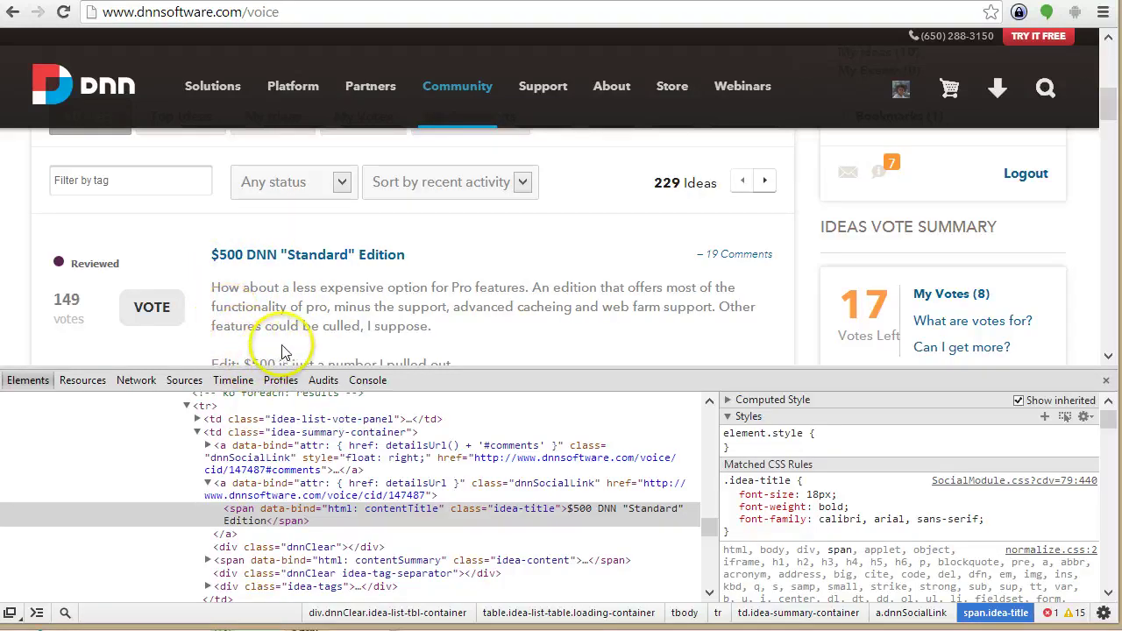
click(138, 381)
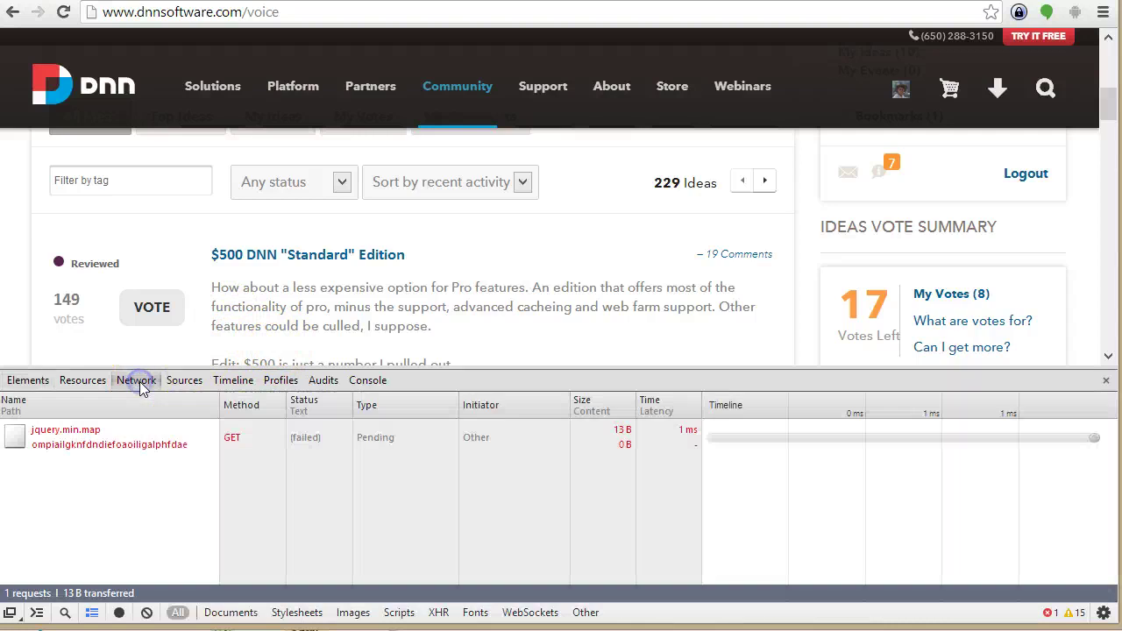
- Switch DevTools back to Elements and select the $500 DNN "Standard" Edition title text
click(128, 532)
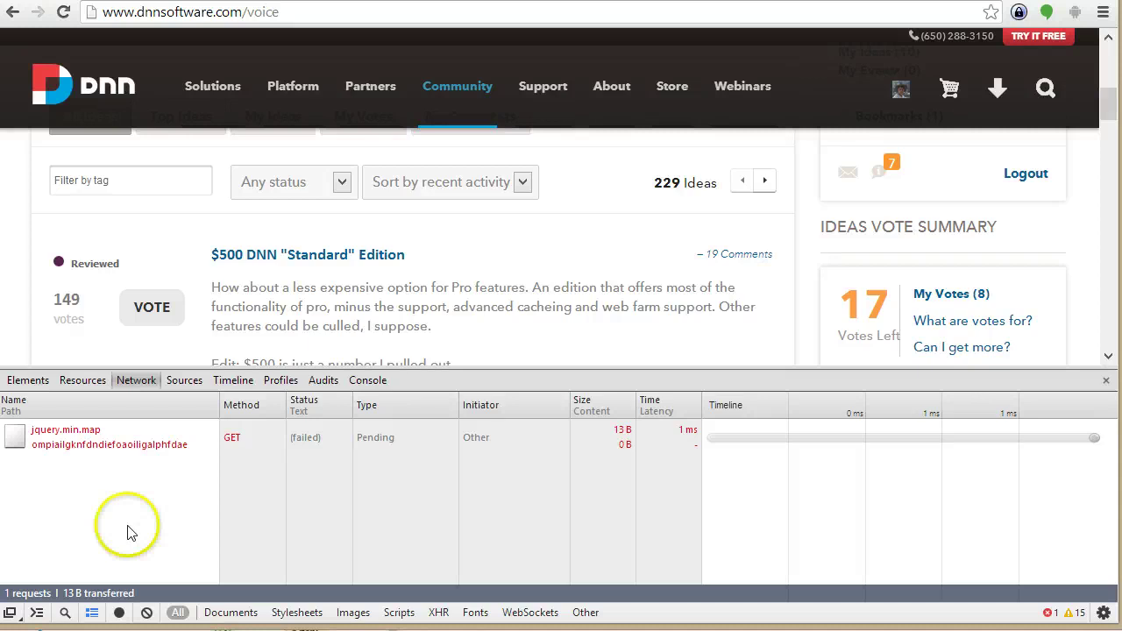
click(70, 384)
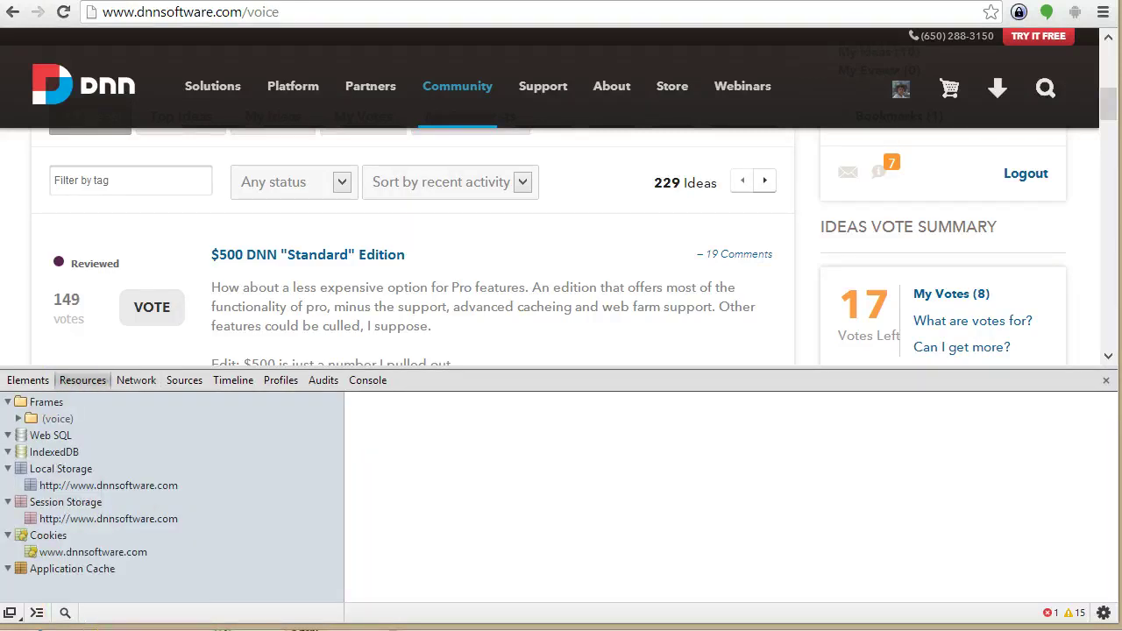
click(28, 380)
drag(406, 255, 214, 255)
key(ctrl+c)
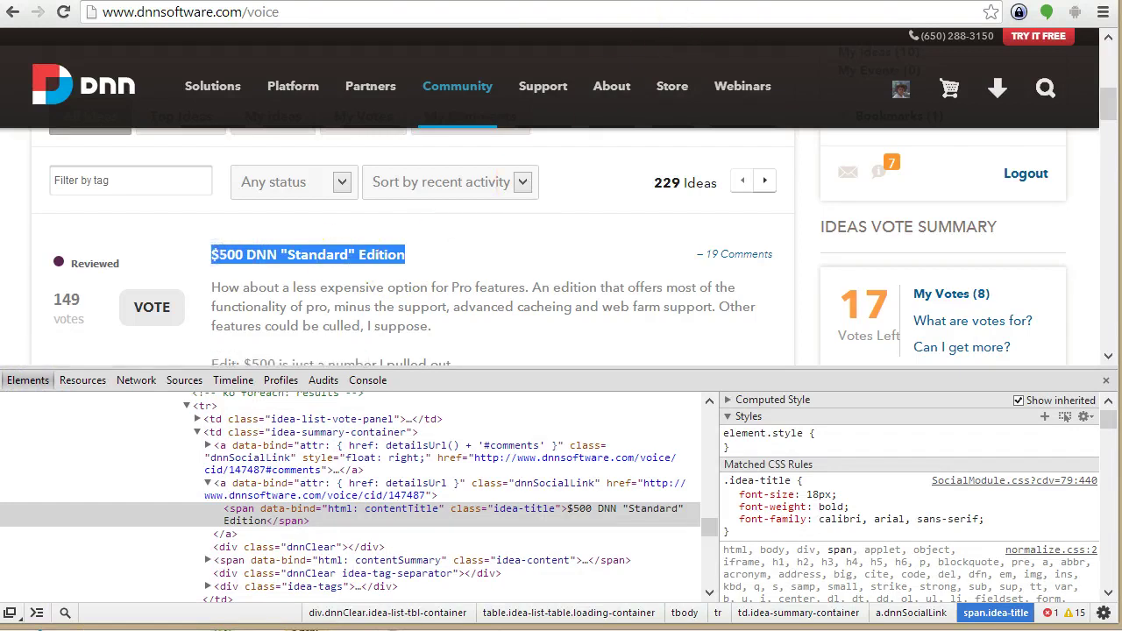
- Find that title in the page source and select its idea-title span tags on lines 790–792
key(ctrl+u)
key(ctrl+f)
key(ctrl+v)
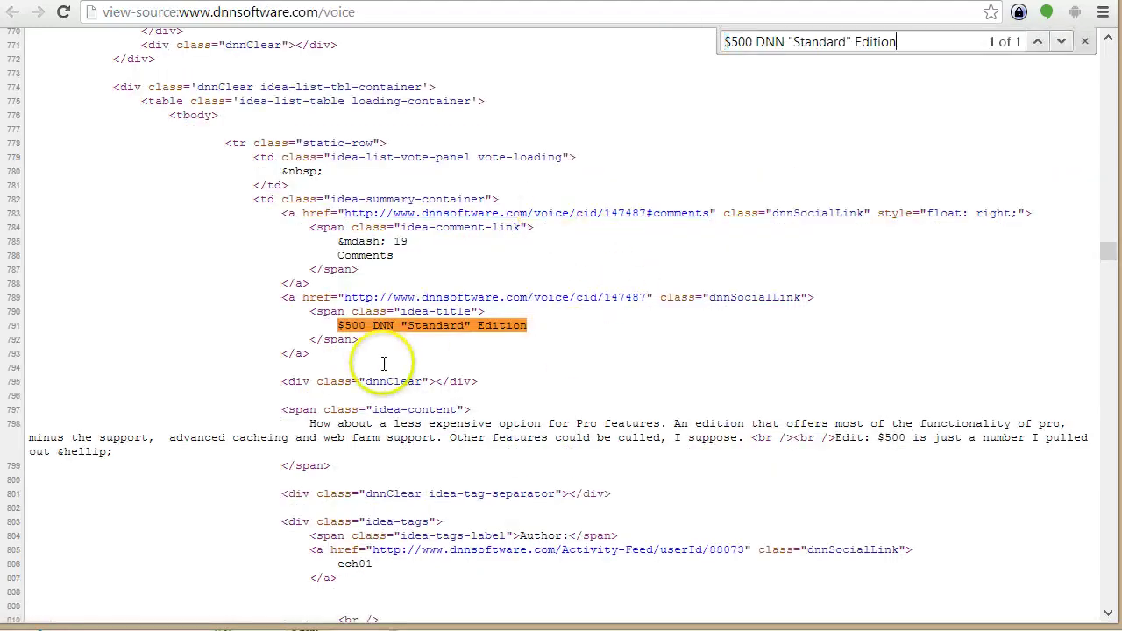
click(357, 345)
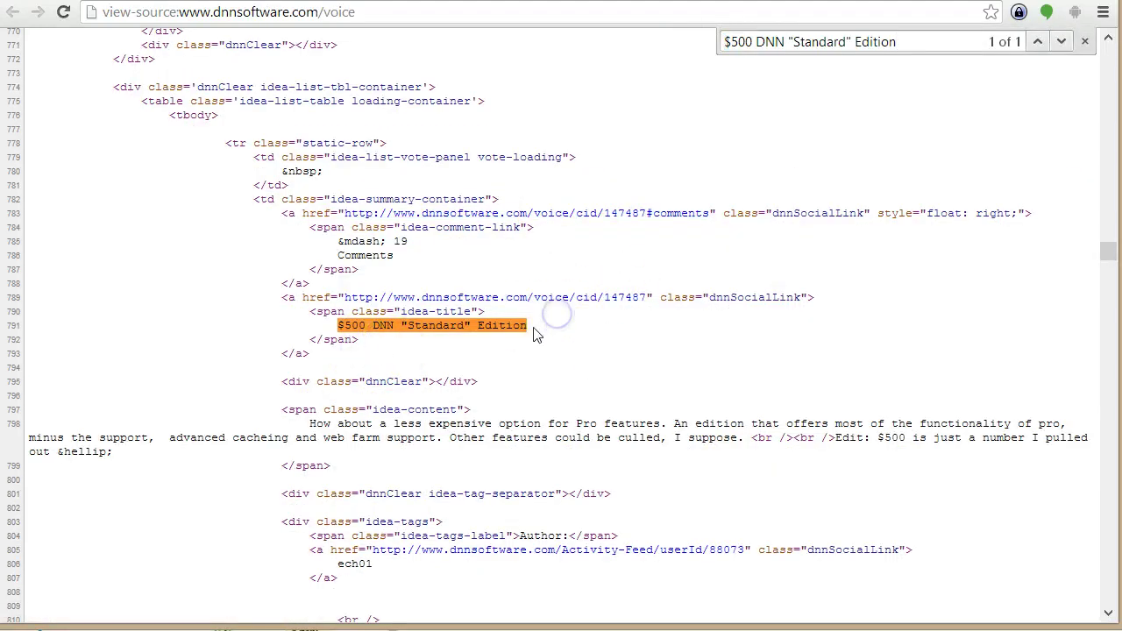
scroll(393, 342, down, 1)
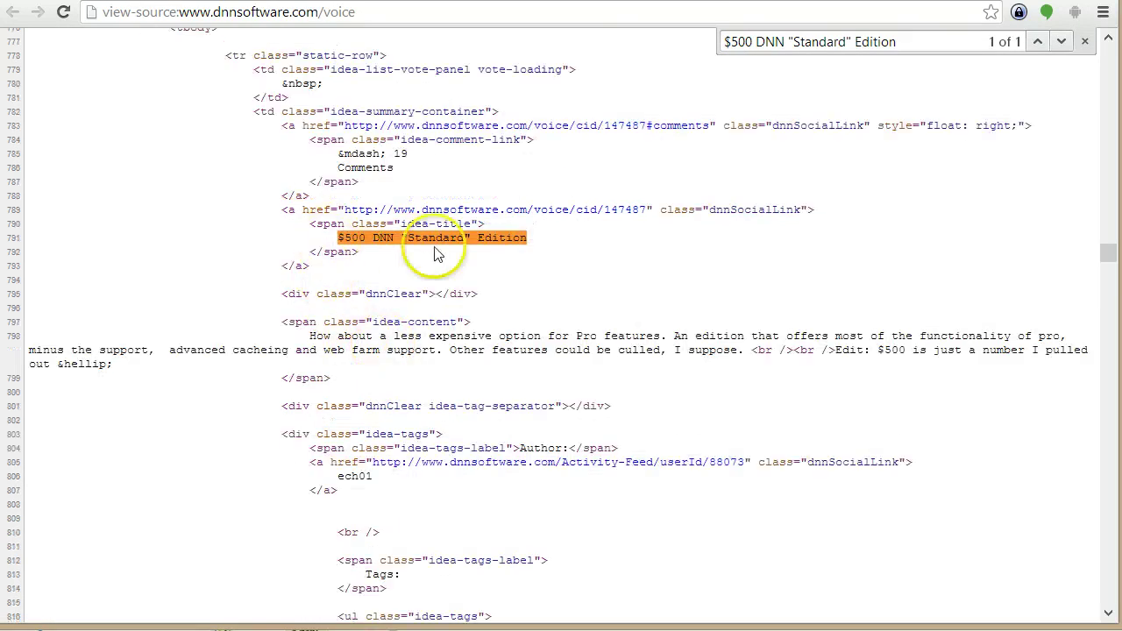
drag(491, 222, 365, 225)
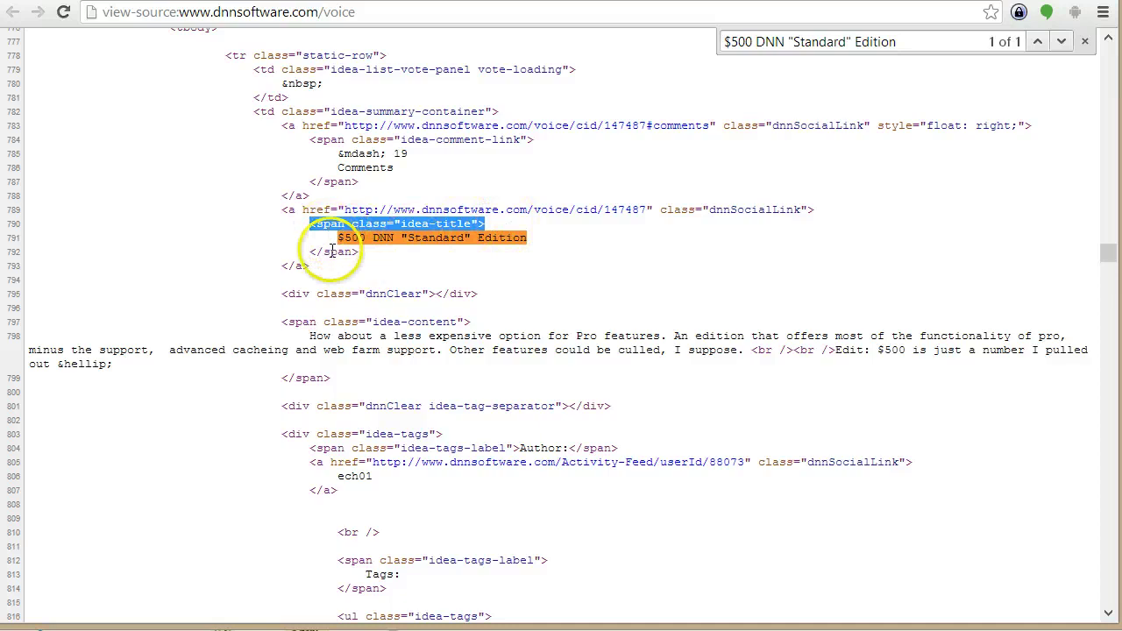
drag(361, 254, 315, 248)
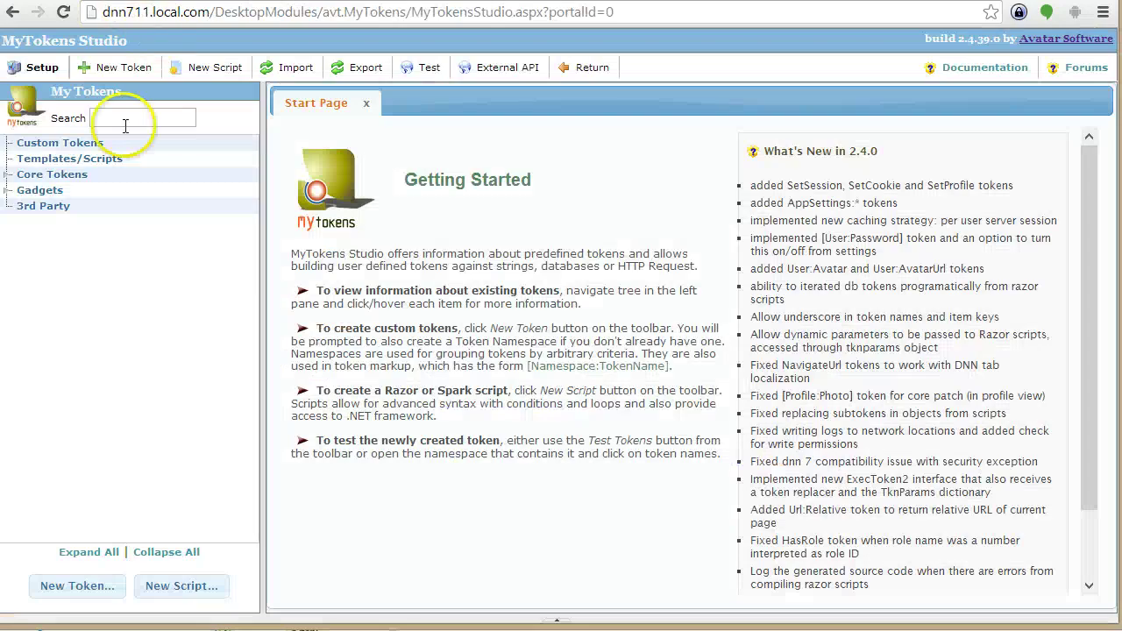
- Create token DnnVoice in a new Scarpper namespace with an Http Request source
click(140, 68)
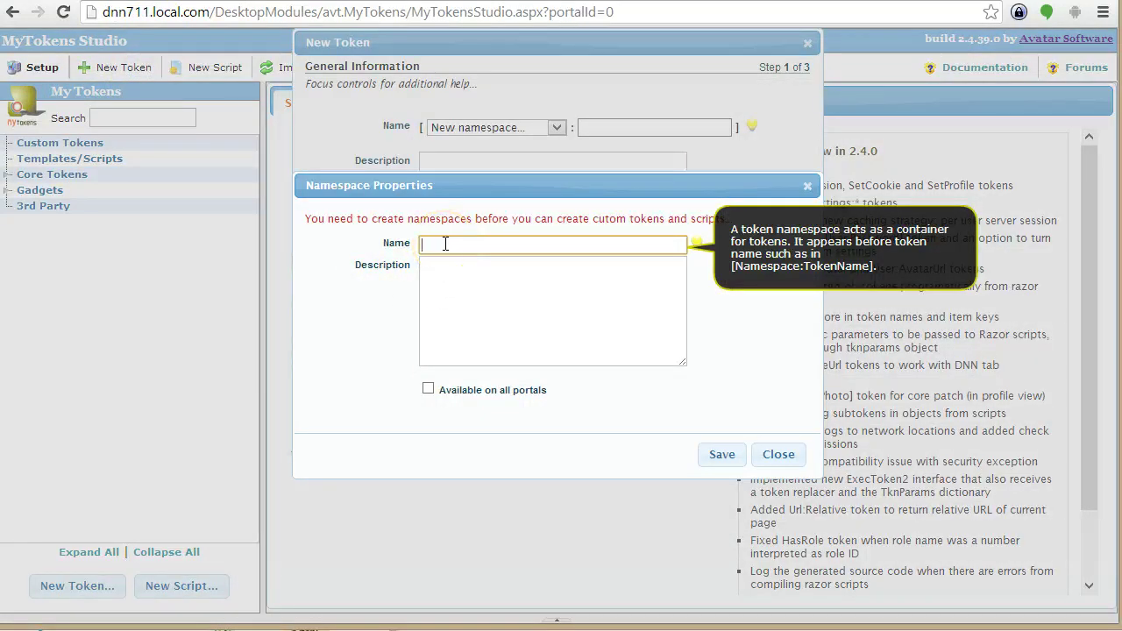
click(722, 454)
click(633, 129)
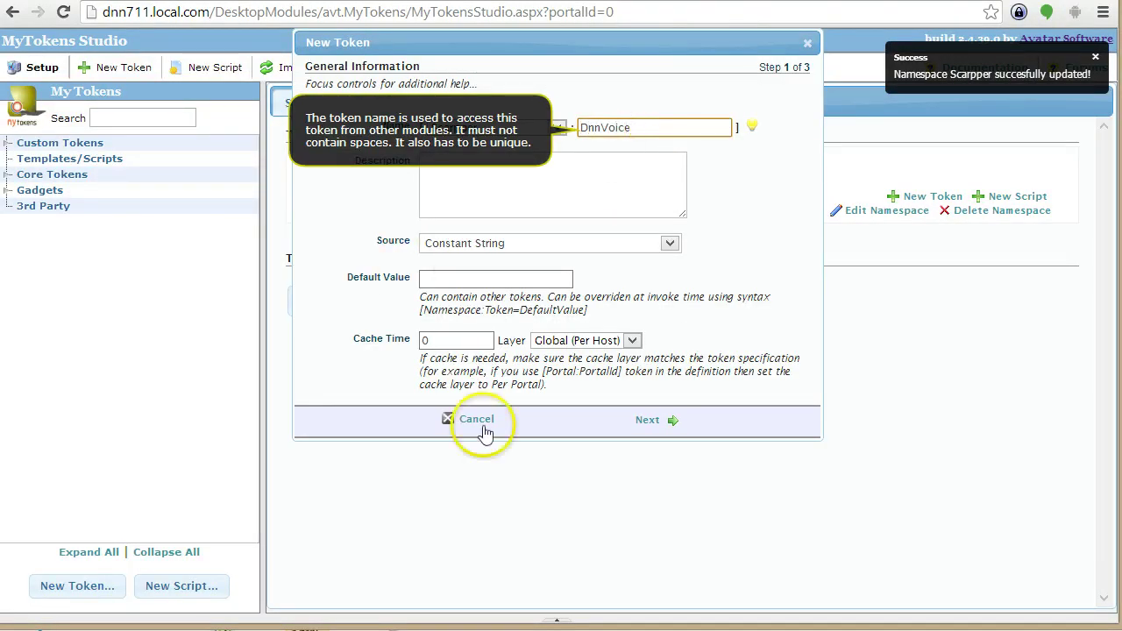
click(581, 246)
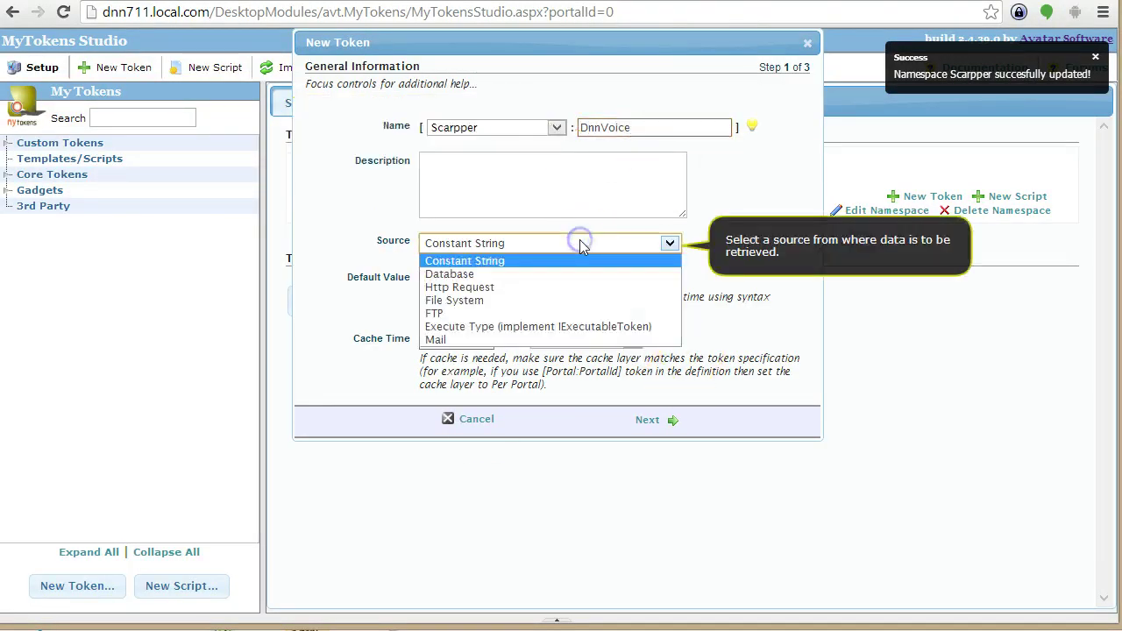
click(568, 287)
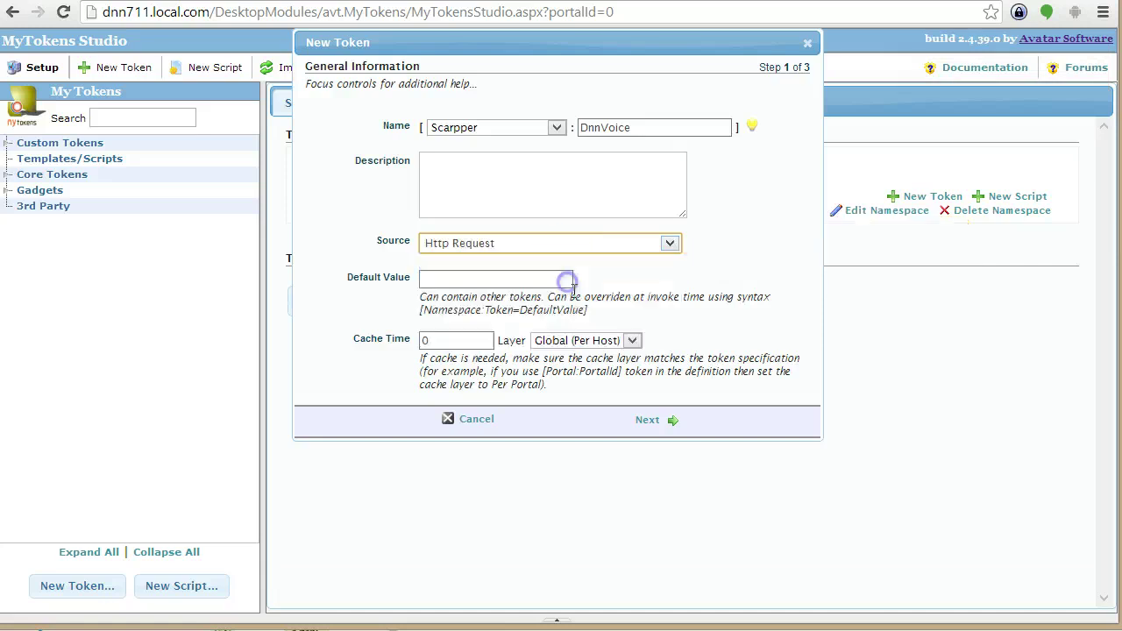
click(648, 416)
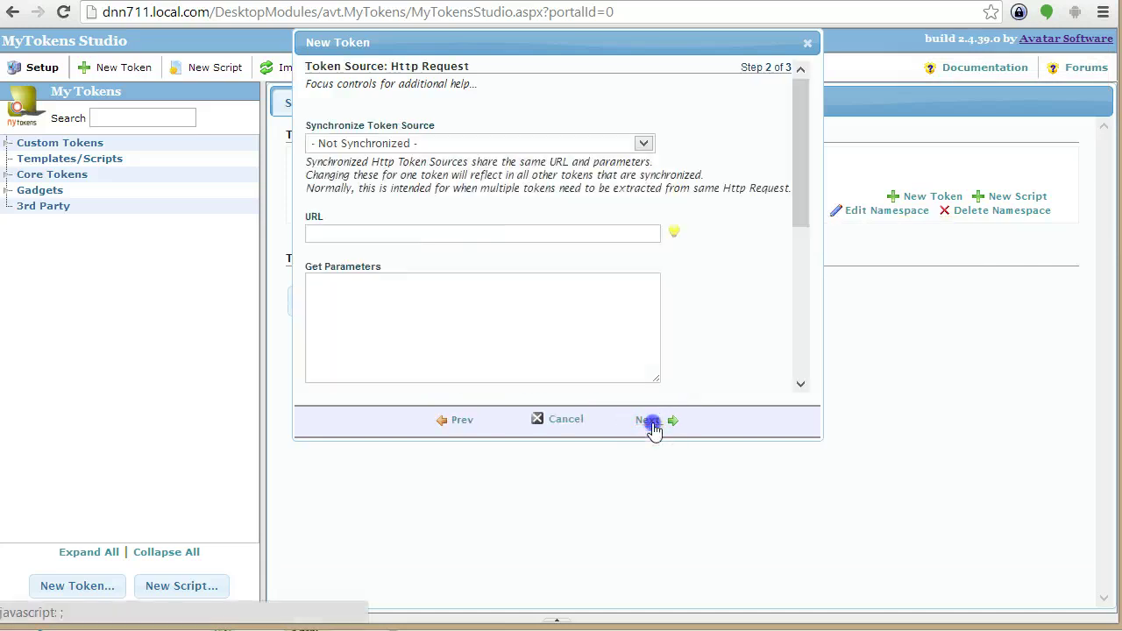
click(407, 235)
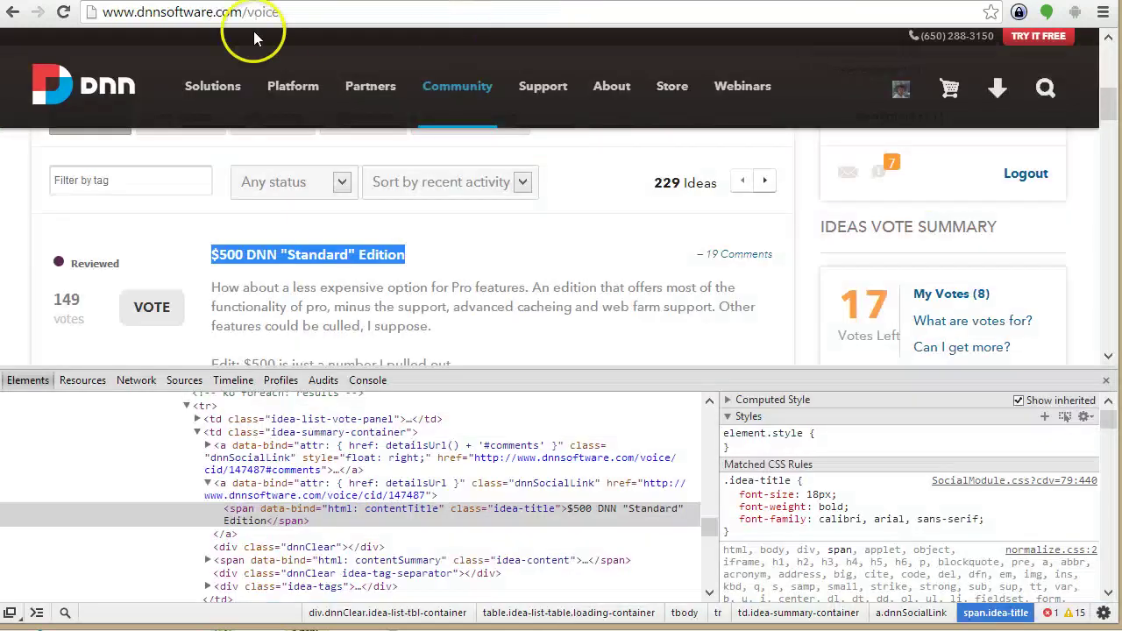
click(258, 19)
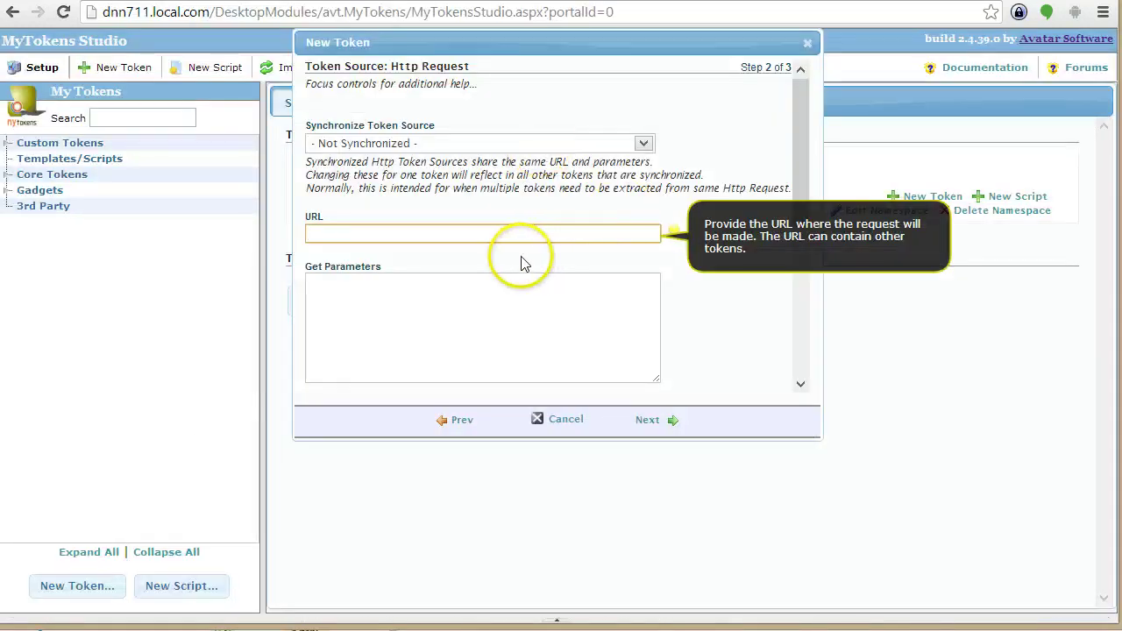
key(ctrl+v)
scroll(688, 286, down, 5)
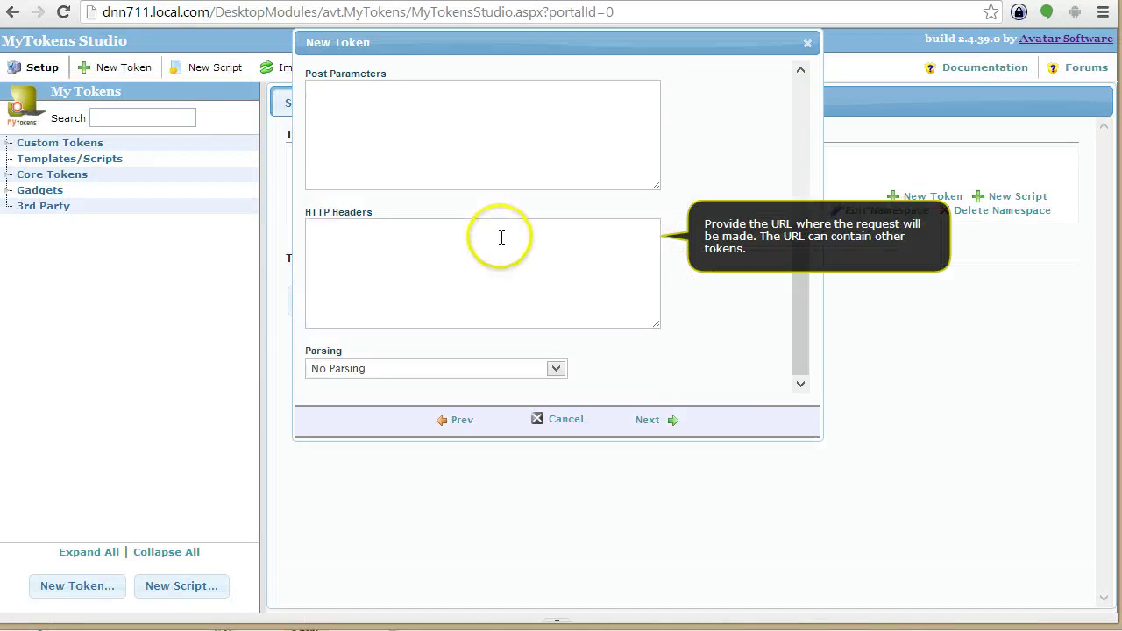
scroll(526, 298, up, 5)
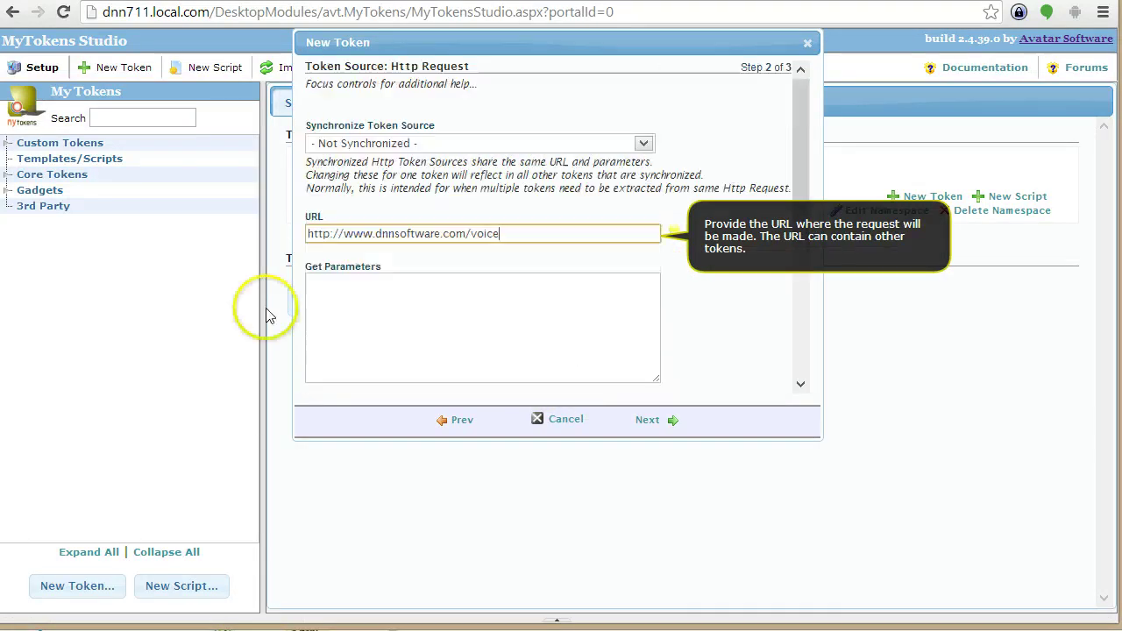
scroll(465, 228, down, 1)
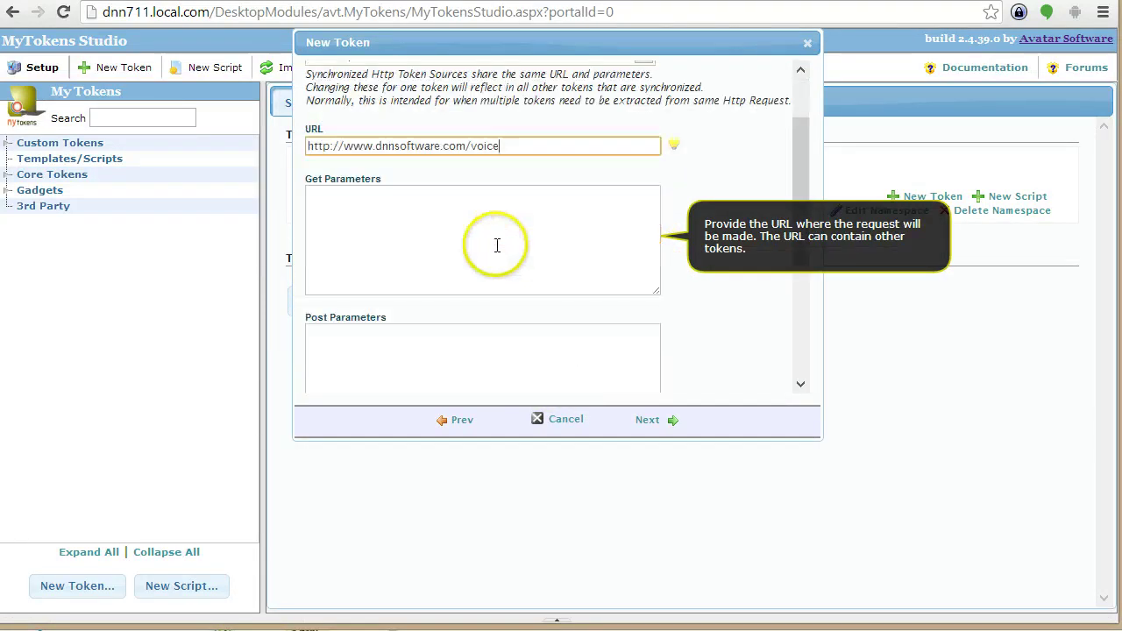
scroll(418, 295, down, 3)
- Choose Regular Expression as the token's parsing method
click(426, 302)
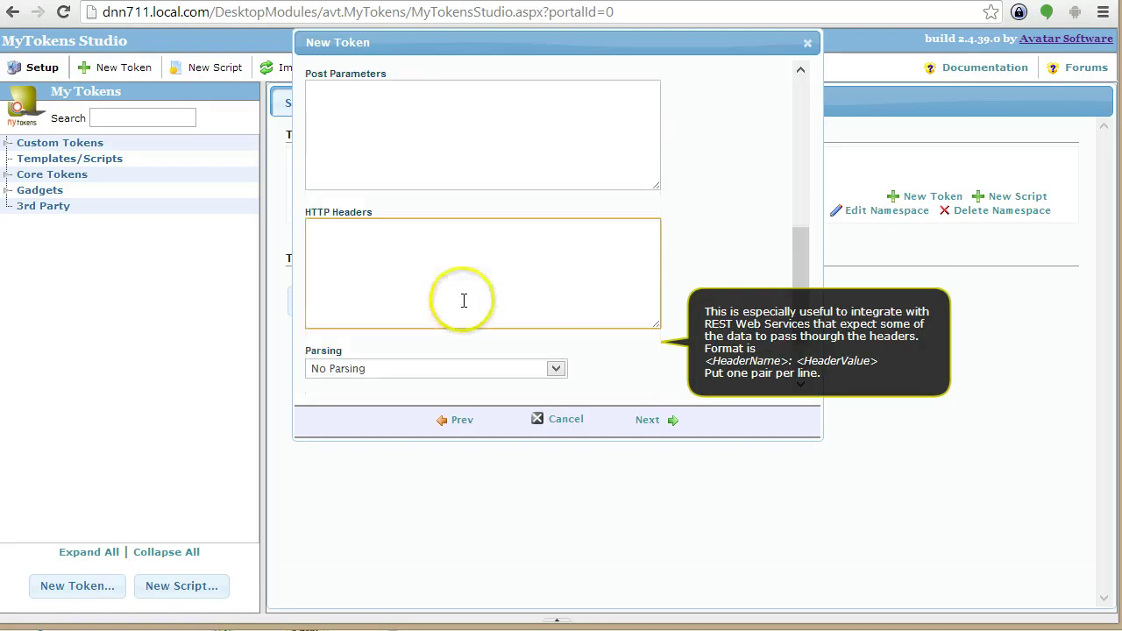
click(451, 369)
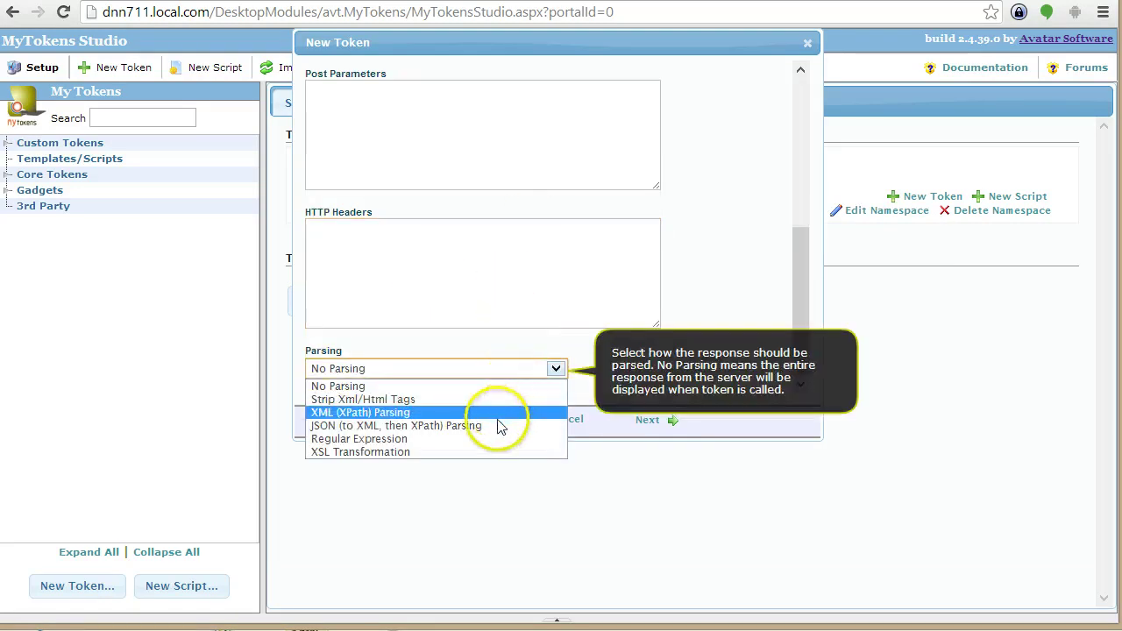
click(440, 436)
click(653, 437)
- On the parsing step, paste <span class="idea-title"> copied from the page source into the RegExp box
click(666, 430)
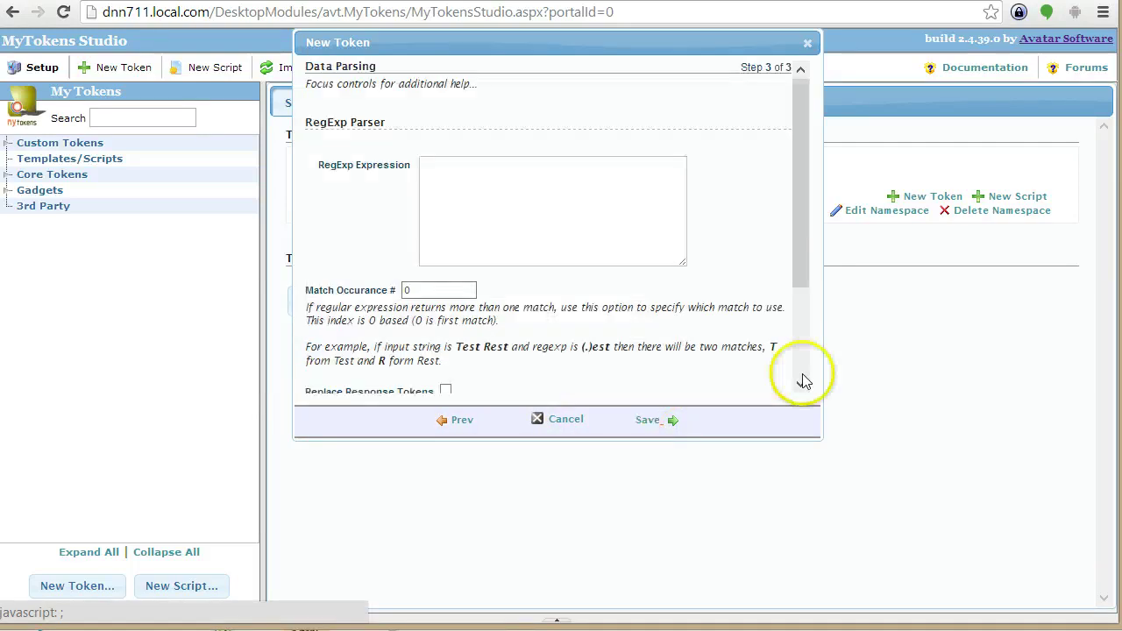
click(621, 226)
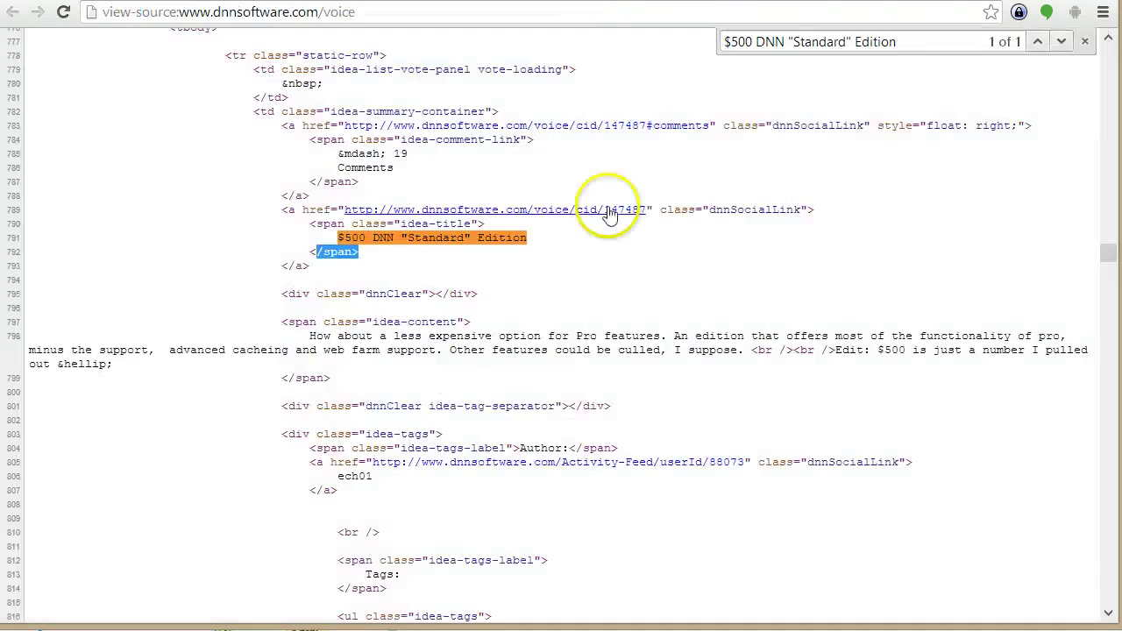
click(546, 280)
drag(497, 220, 296, 223)
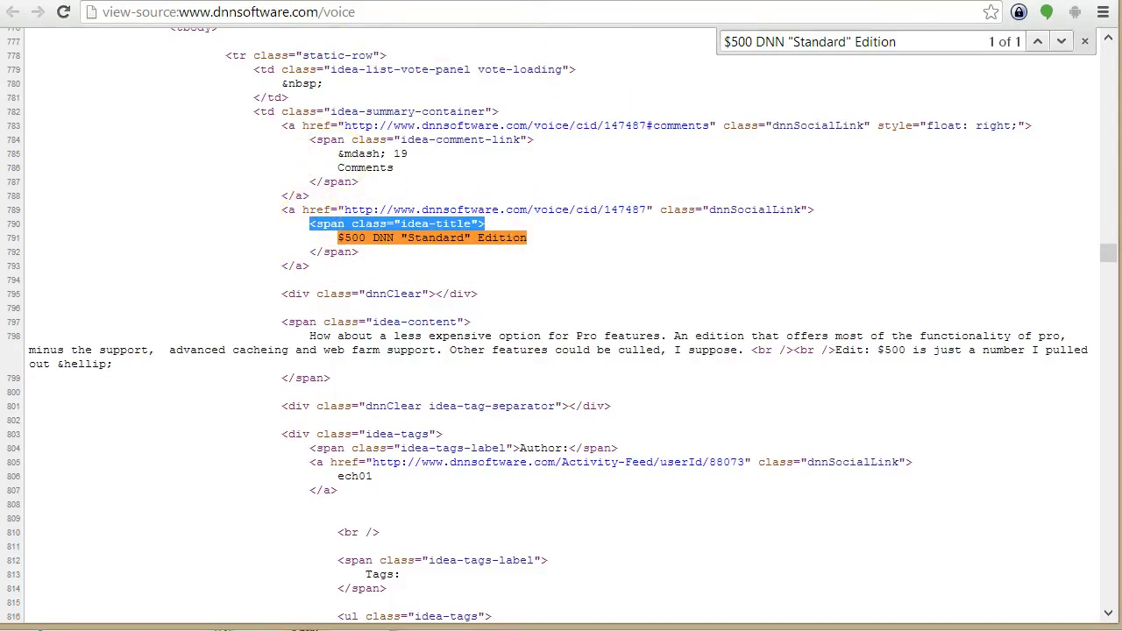
key(ctrl+c)
key(ctrl+Tab)
click(539, 213)
key(ctrl+v)
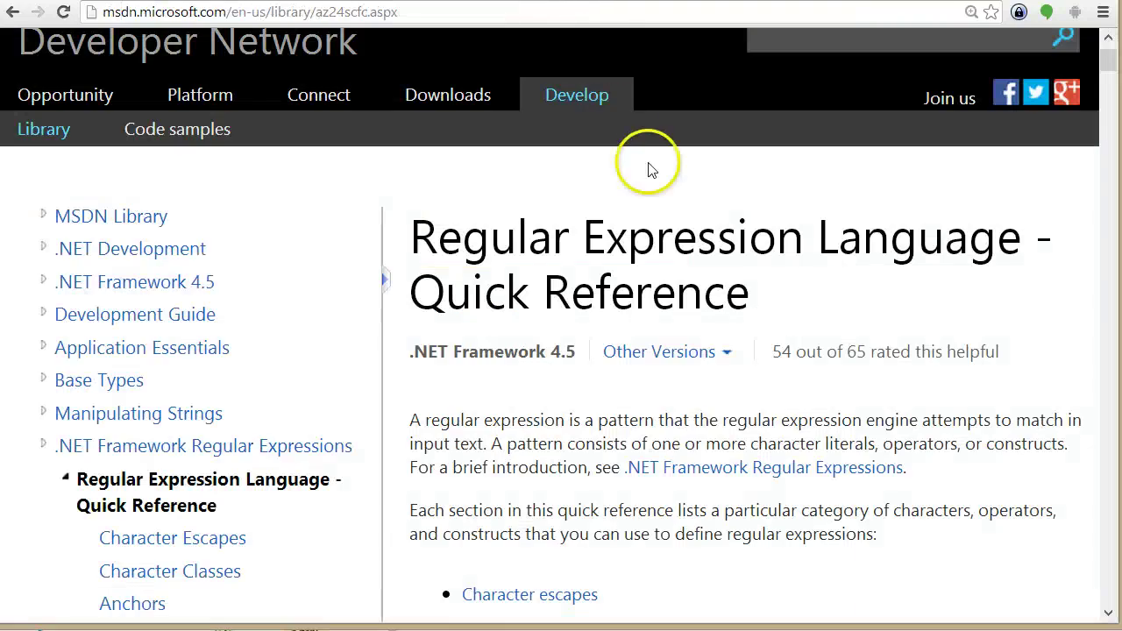
- Scroll the MSDN quick reference to Character Classes and highlight the \w word-character pattern
scroll(702, 298, down, 6)
ctrl+scroll(759, 412, up, 2)
scroll(761, 420, down, 15)
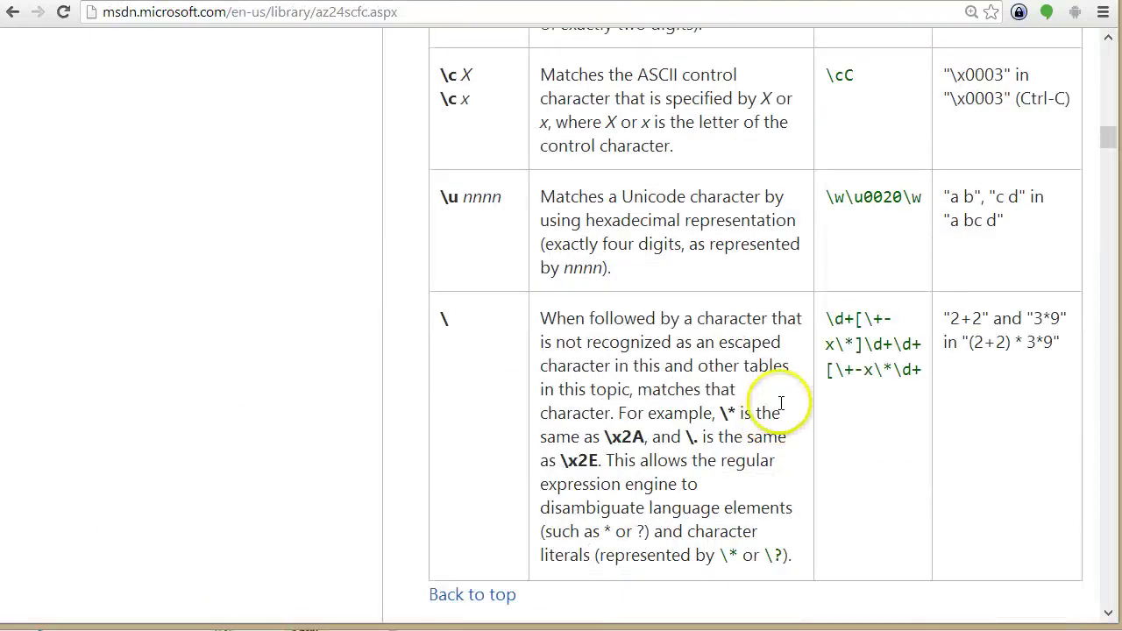
scroll(780, 426, down, 13)
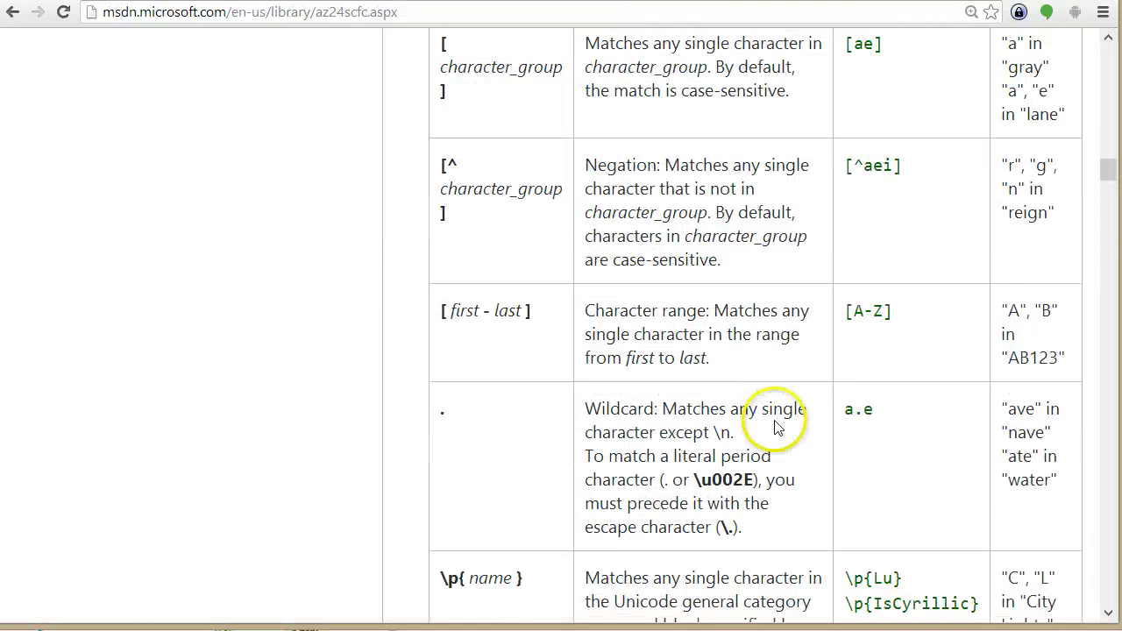
scroll(666, 491, down, 2)
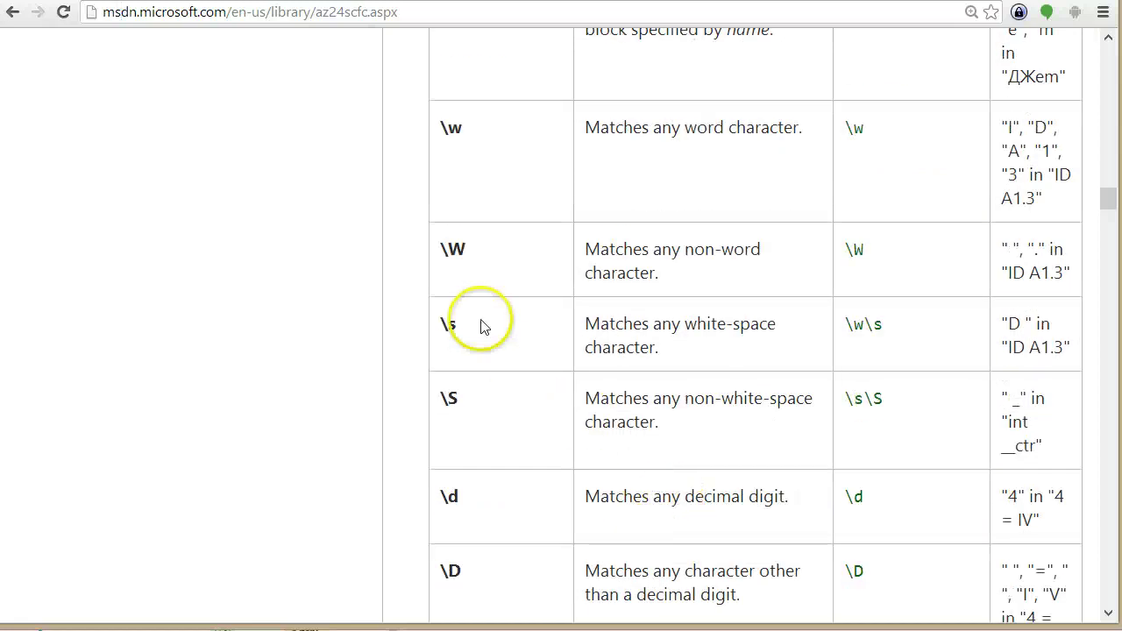
scroll(478, 333, up, 1)
scroll(438, 301, down, 2)
scroll(459, 275, up, 1)
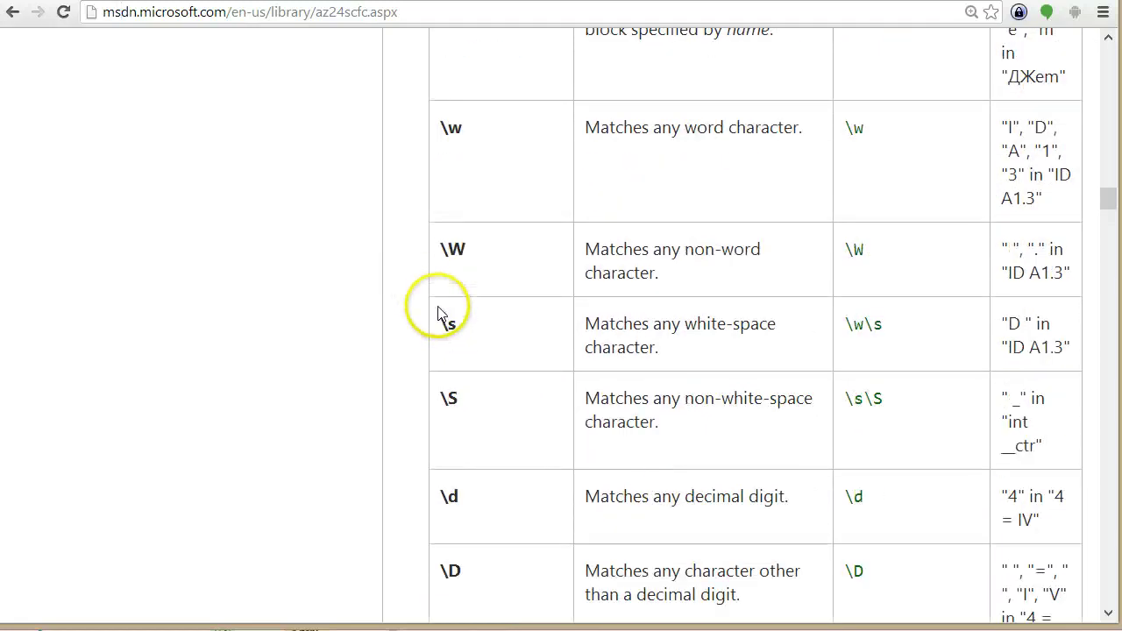
drag(489, 134, 453, 130)
click(482, 158)
click(436, 136)
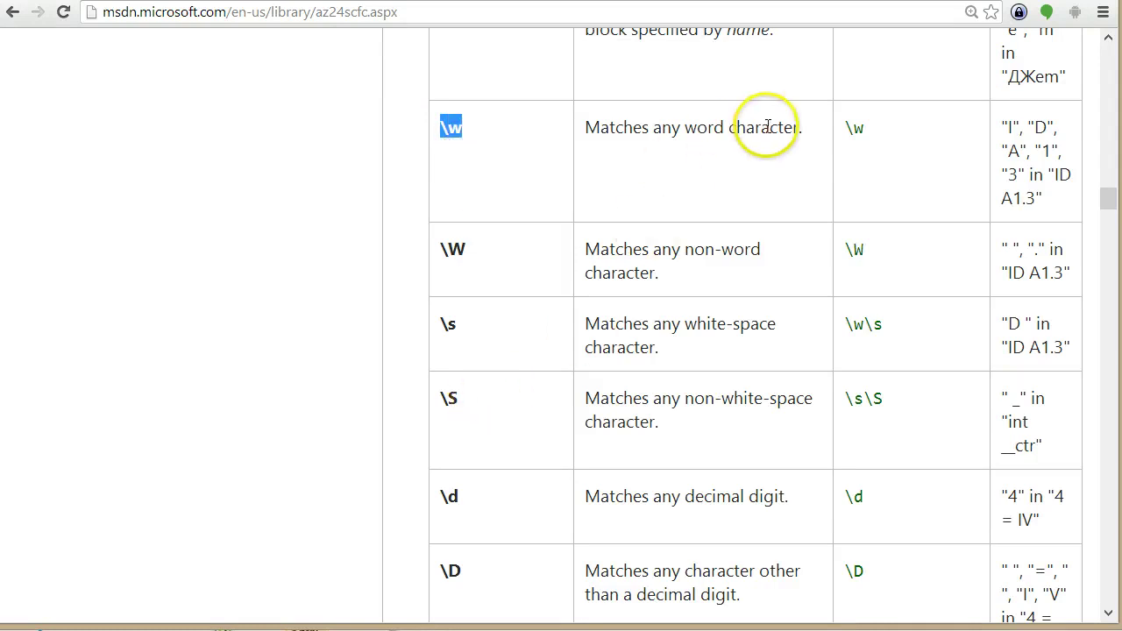
- Complete the expression as <span class="idea-title">(.*?)</span> and set Match Occurance to 1
key(alt+Tab)
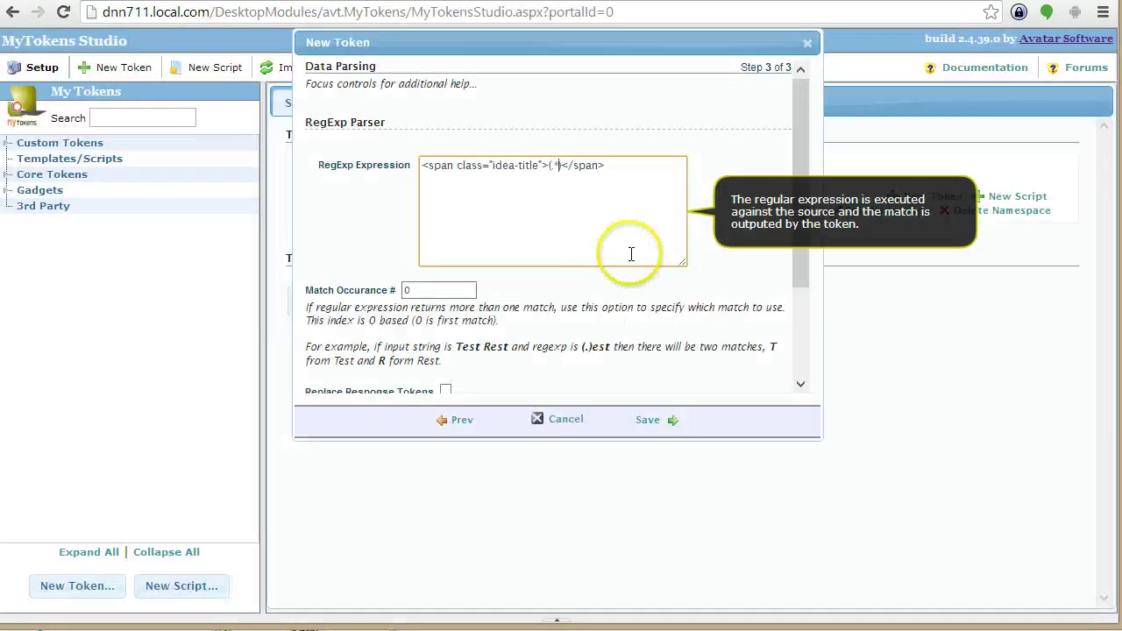
click(549, 165)
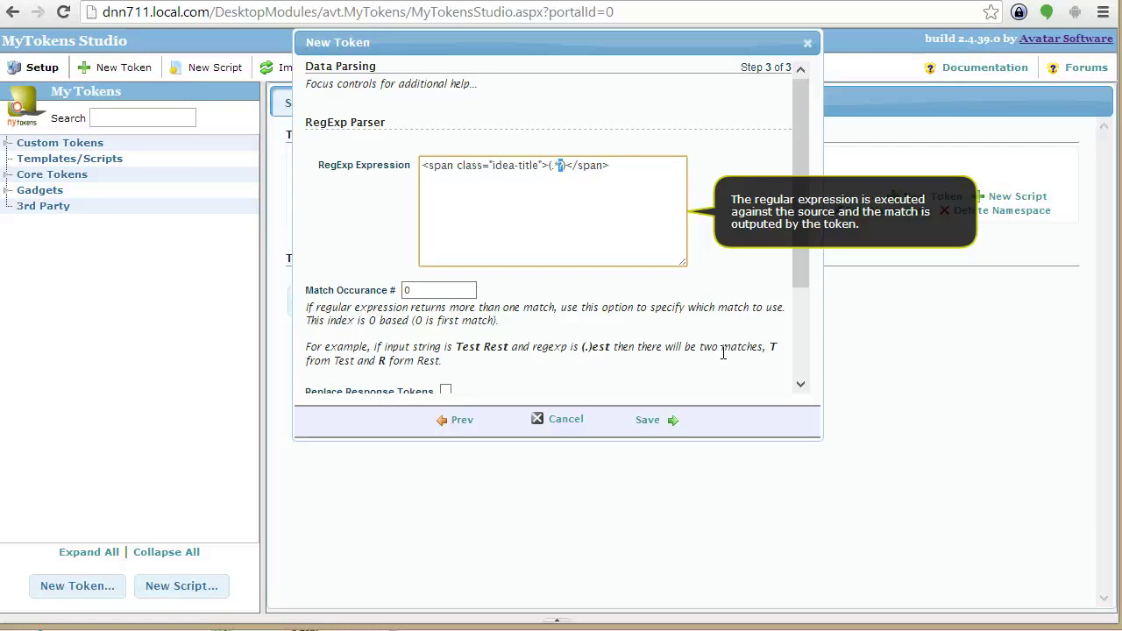
click(652, 201)
double_click(425, 290)
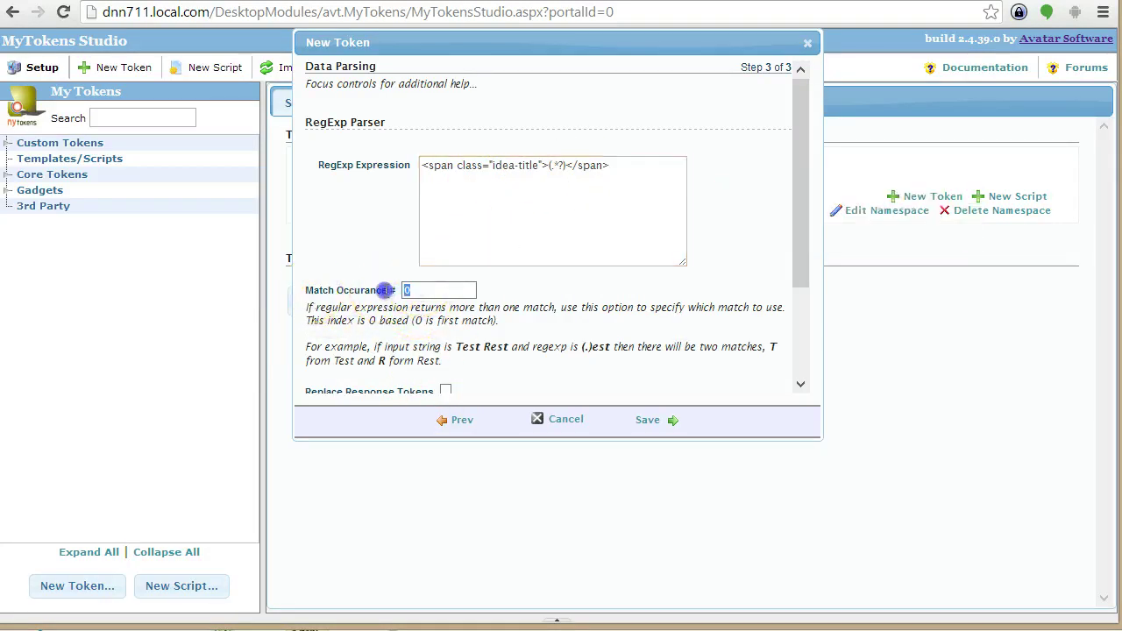
text(1)
scroll(488, 299, down, 1)
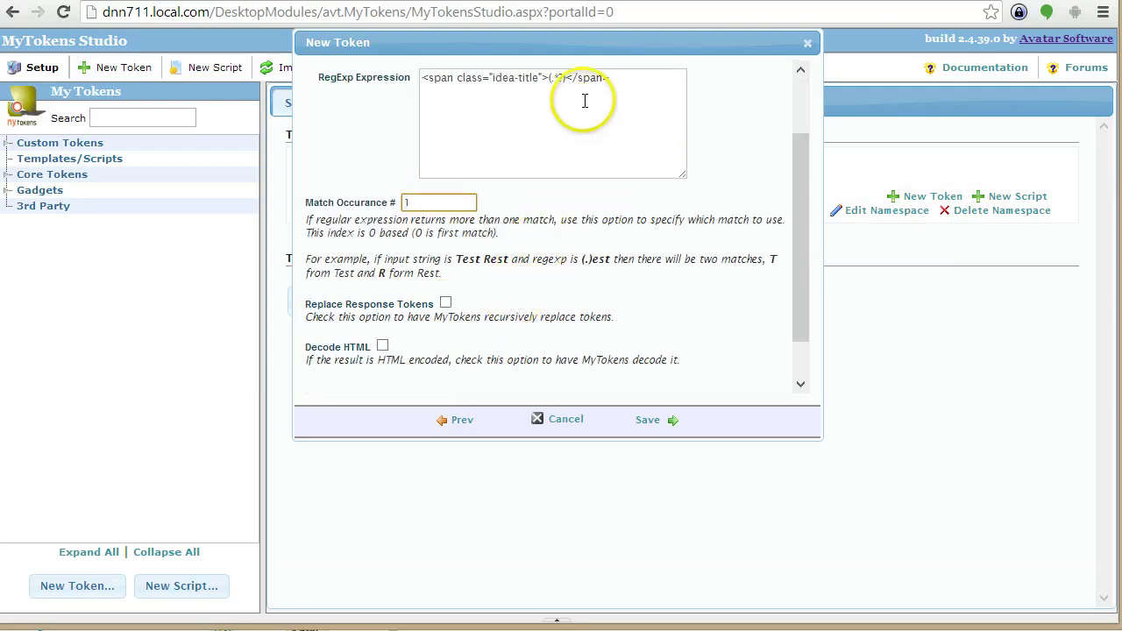
- Highlight the (.*?) capture group in the expression, then scroll down to save the token
drag(570, 79, 549, 78)
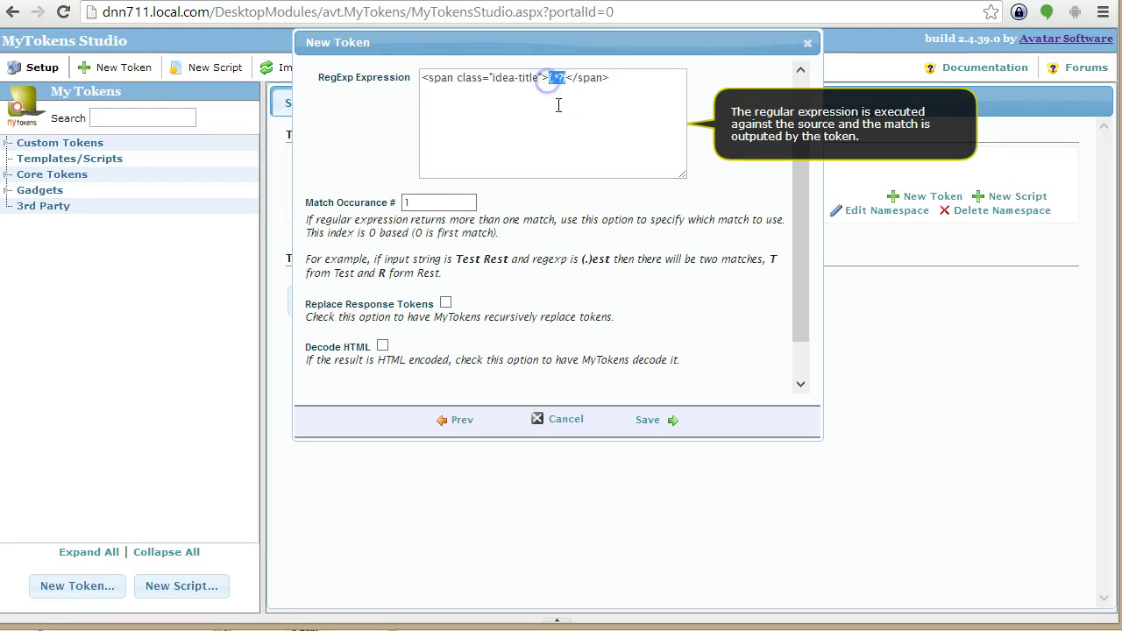
click(631, 81)
drag(632, 81, 406, 76)
click(543, 87)
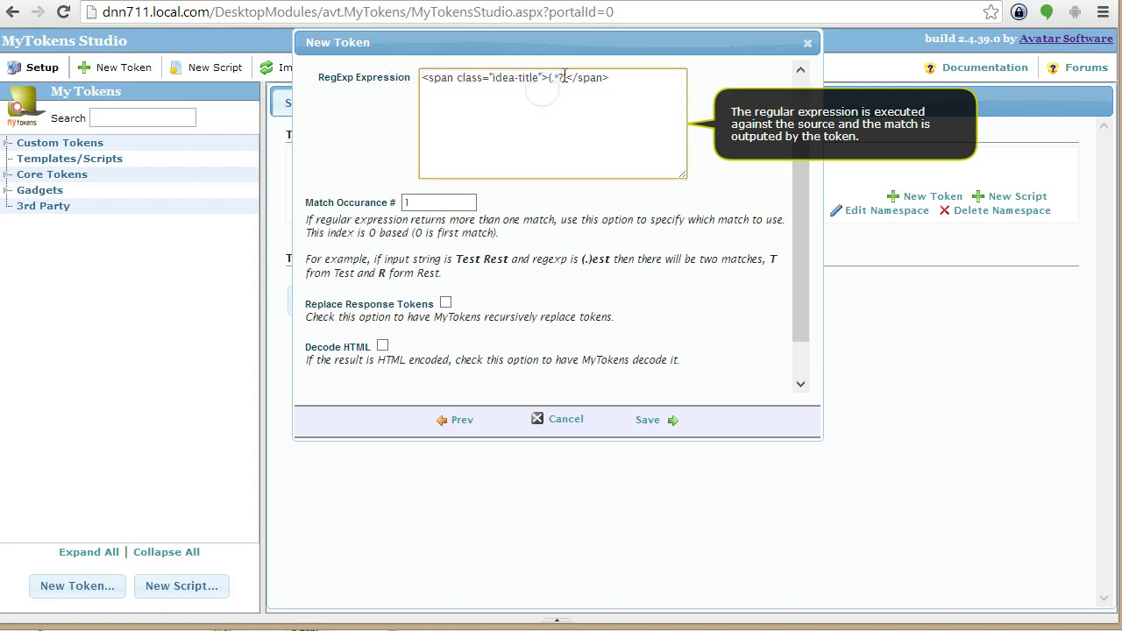
click(549, 74)
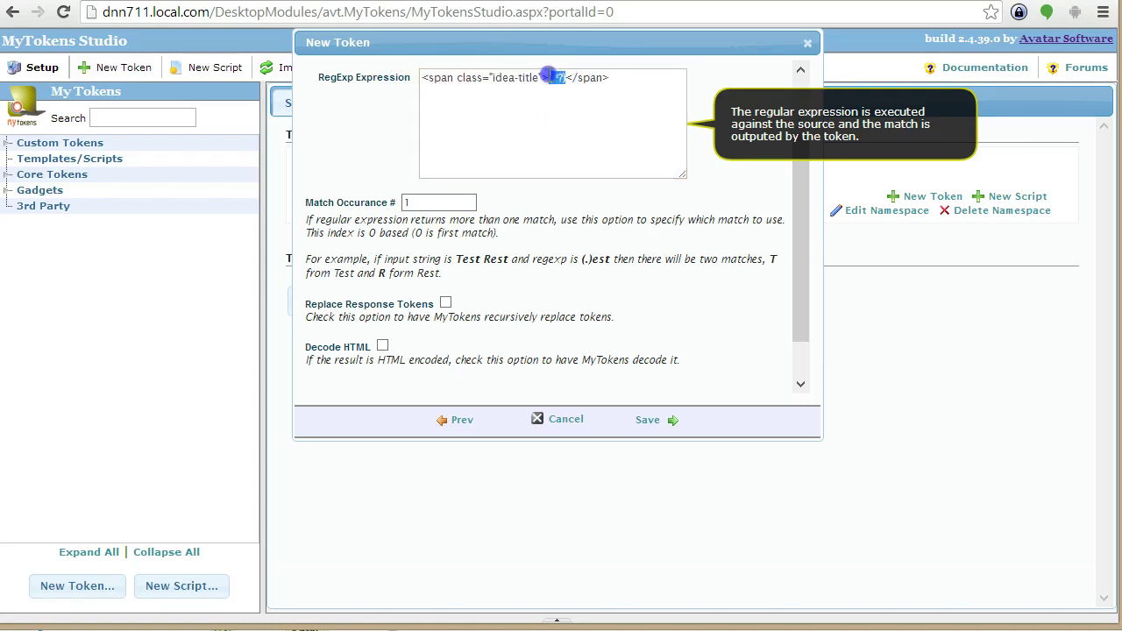
click(687, 126)
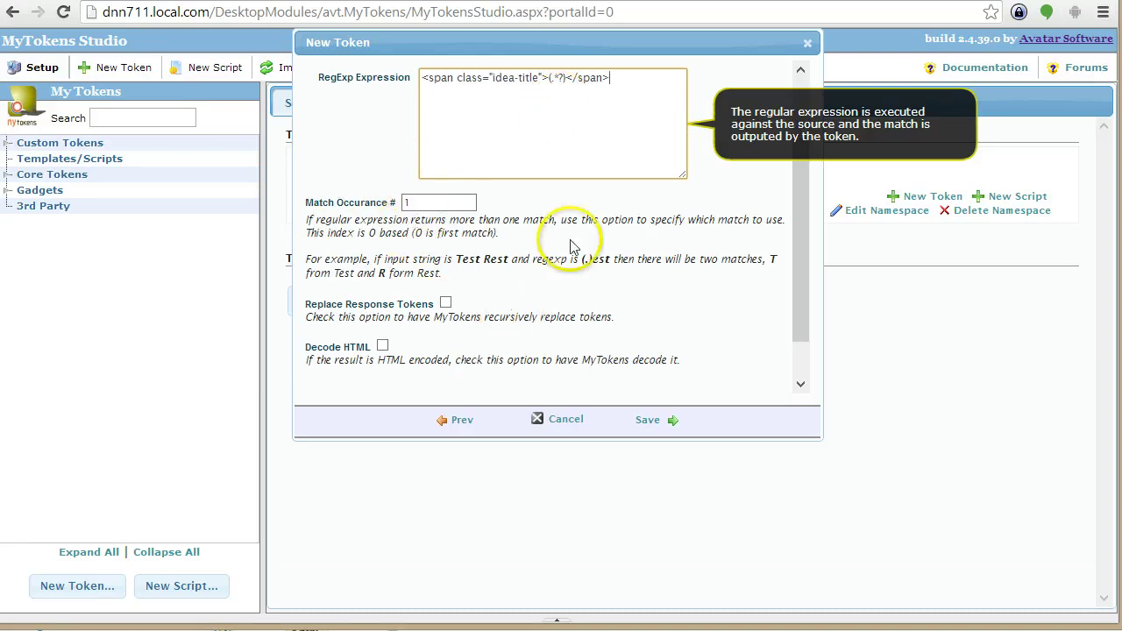
scroll(561, 351, down, 3)
- Save the DnnVoice token, test it, and copy its result 'Update platform on request' for checking against the page source
click(658, 489)
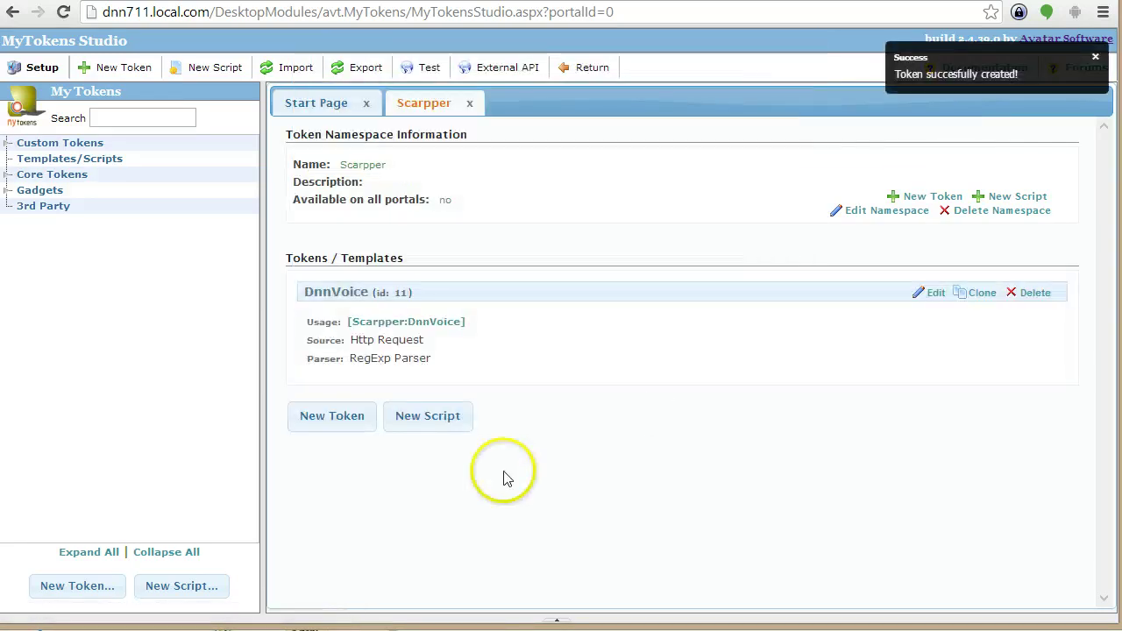
click(430, 323)
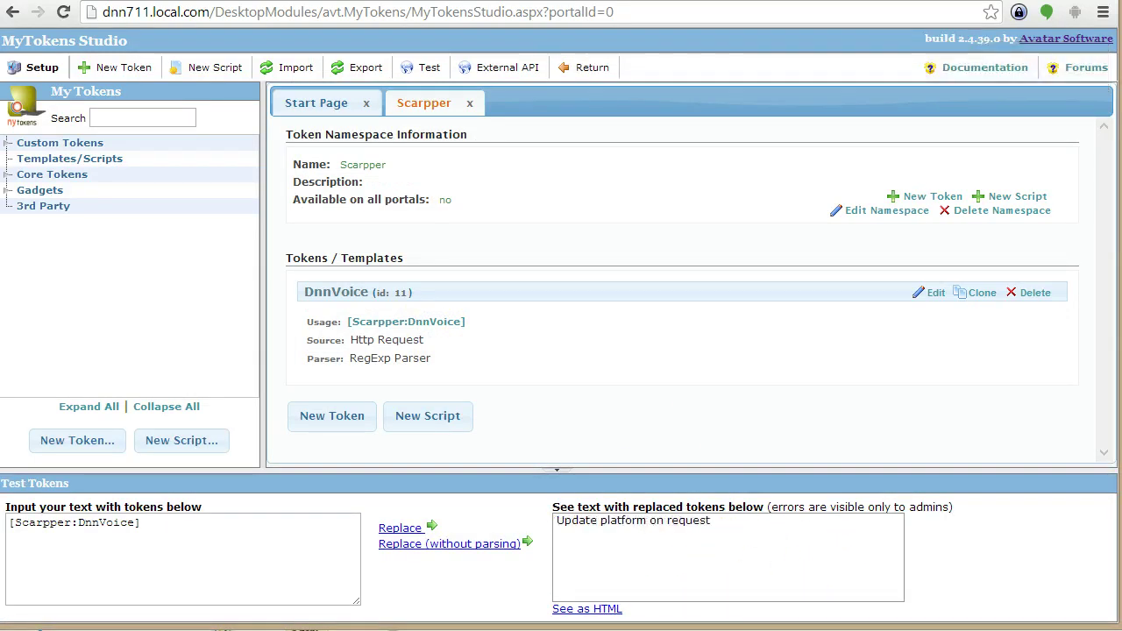
drag(712, 520, 571, 518)
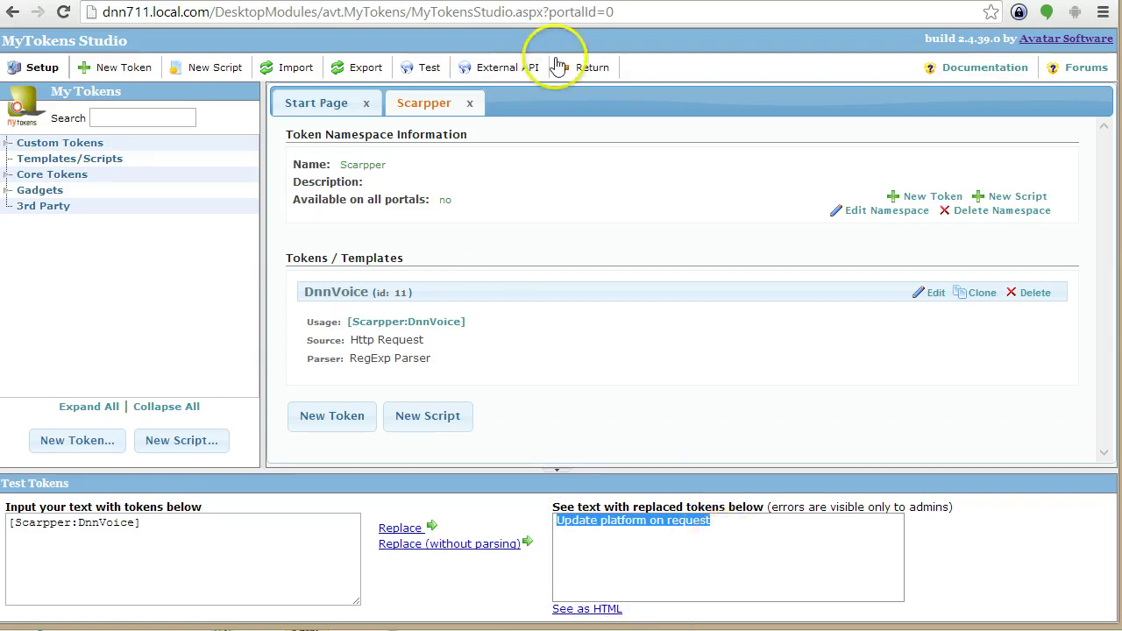
key(ctrl+Tab)
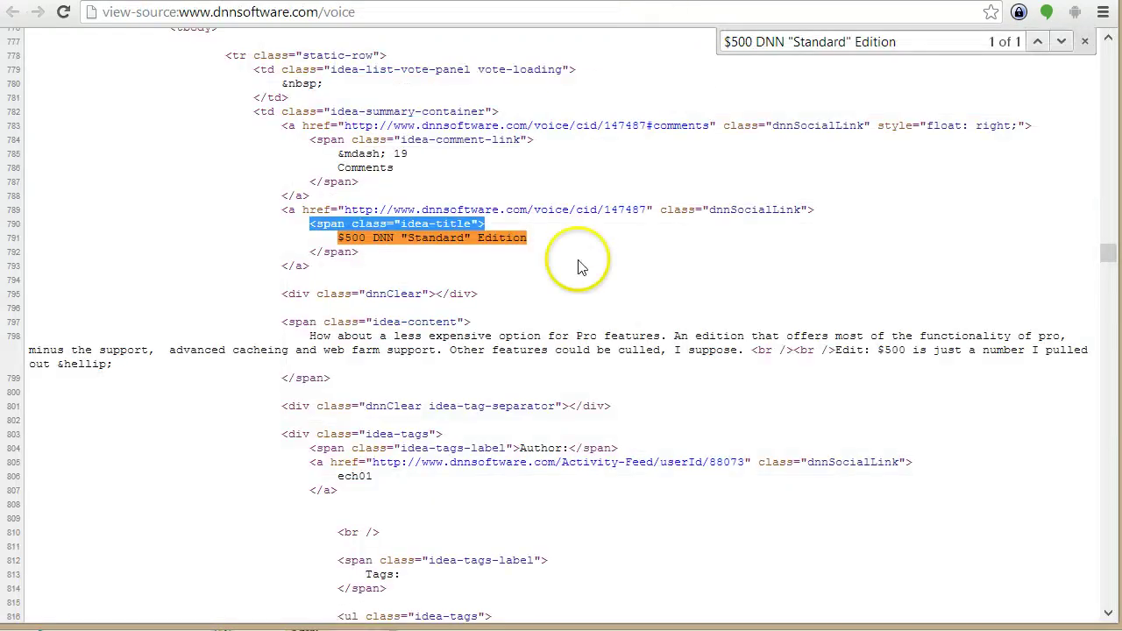
- Search the voice page source for the returned title 'Update platform on request'
click(617, 251)
key(ctrl+f)
text(Update platform on request)
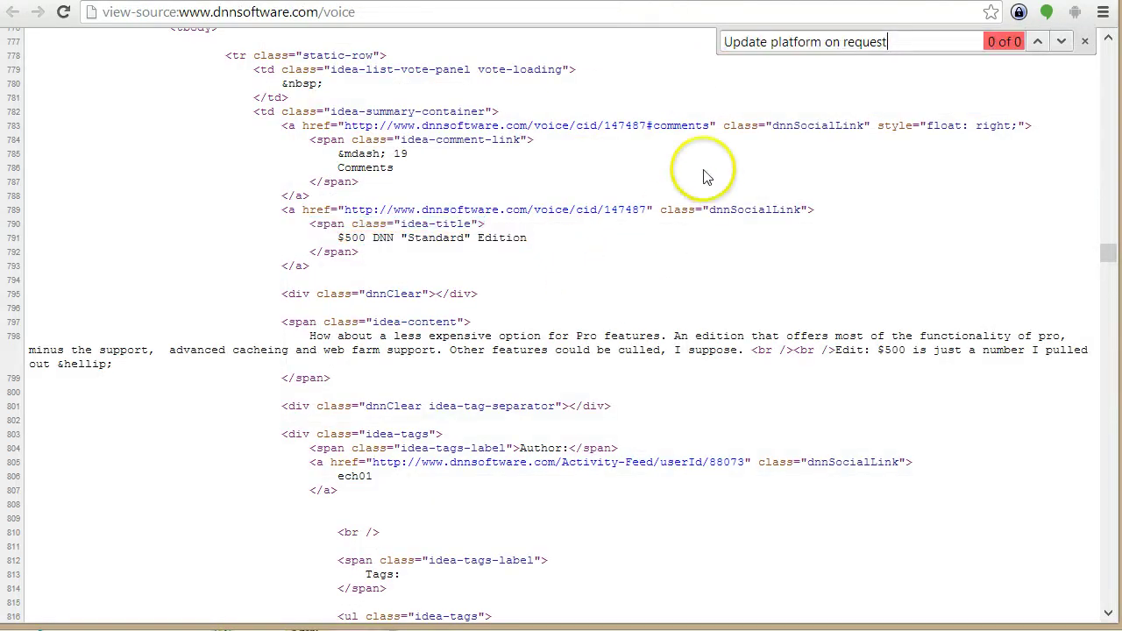
triple_click(797, 45)
- Reload the live ideas page, look for the title there, and close the developer tools
key(ctrl+shift+Tab)
key(ctrl+f)
click(939, 331)
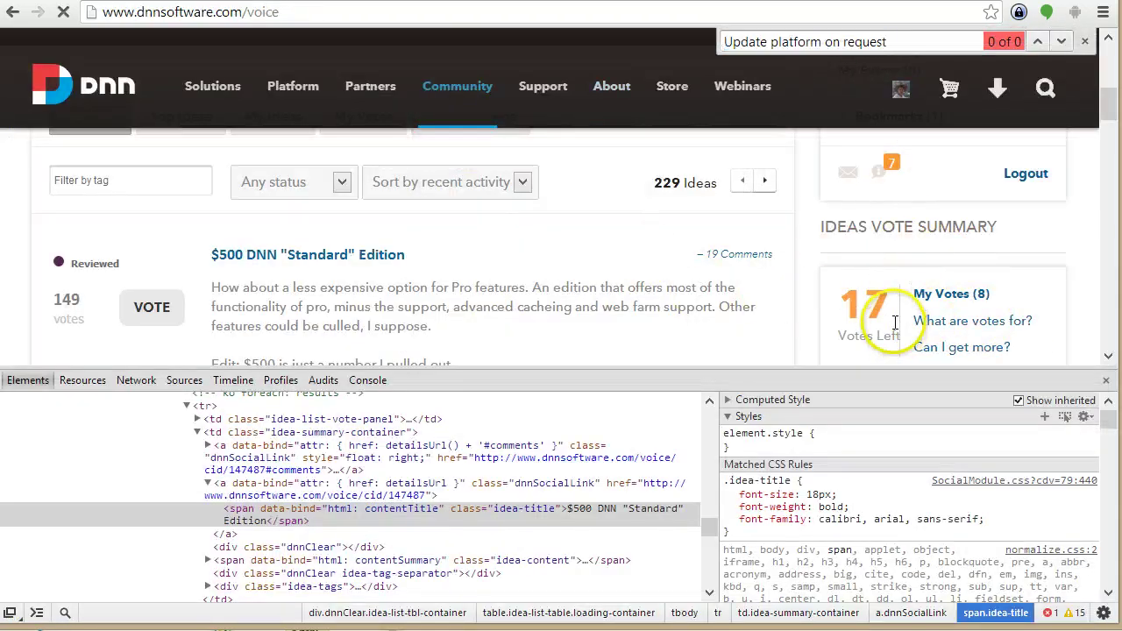
key(F5)
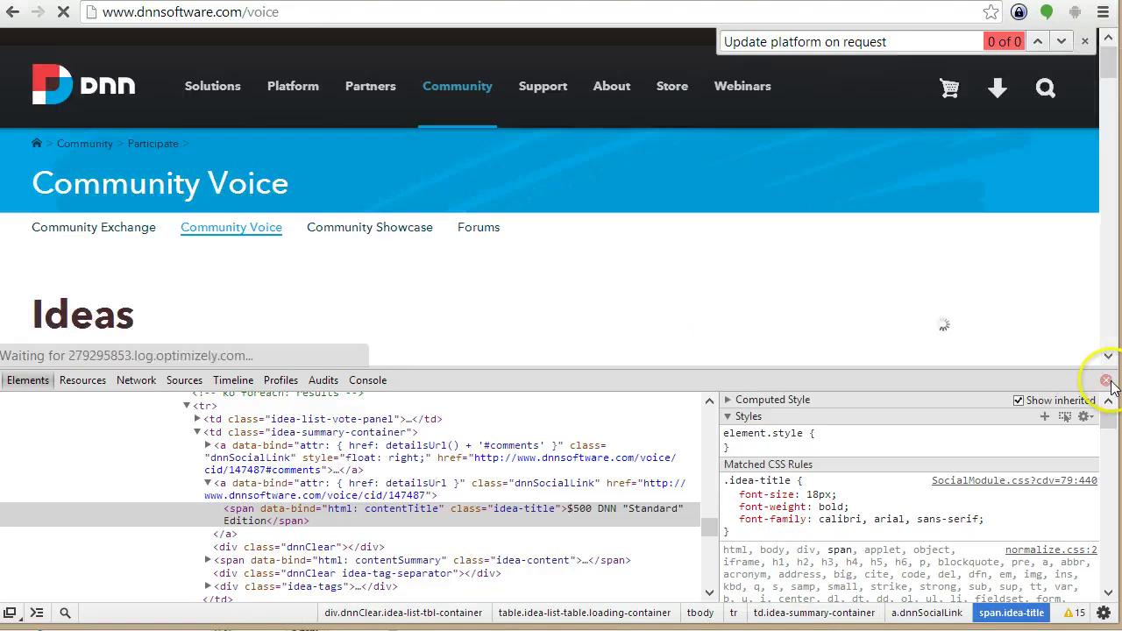
scroll(517, 296, down, 1)
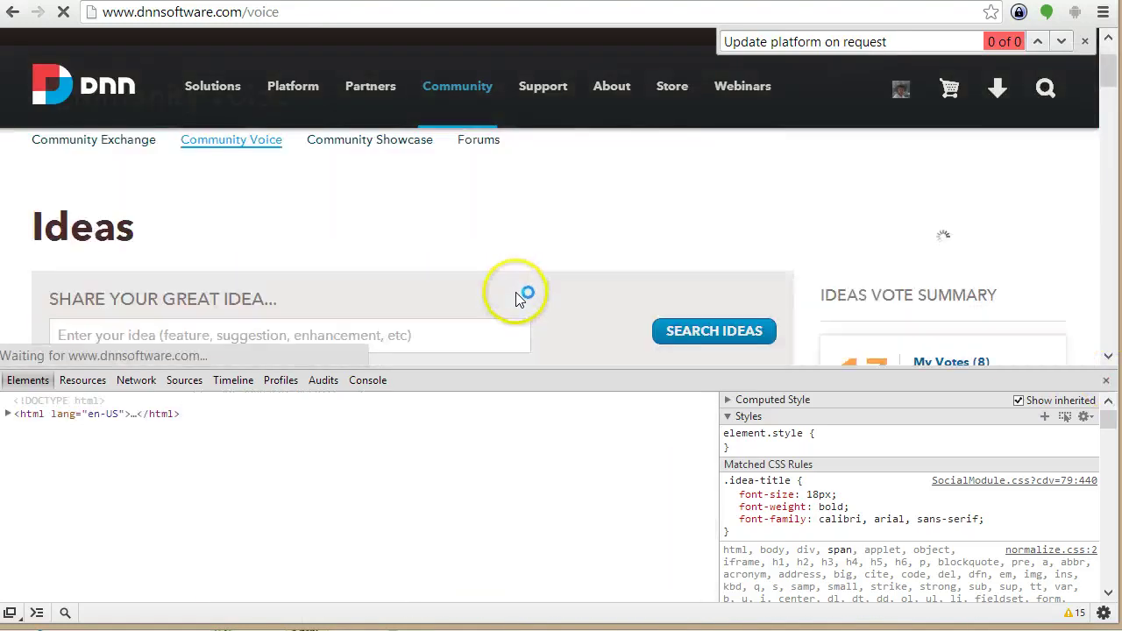
scroll(518, 298, down, 4)
key(ctrl+f)
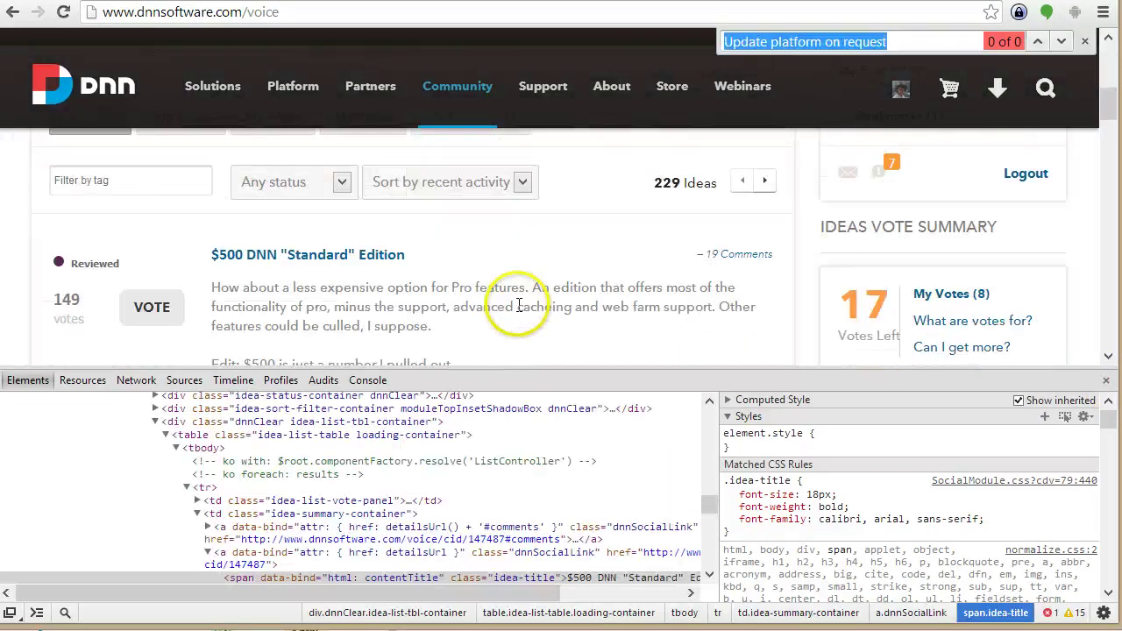
click(1106, 382)
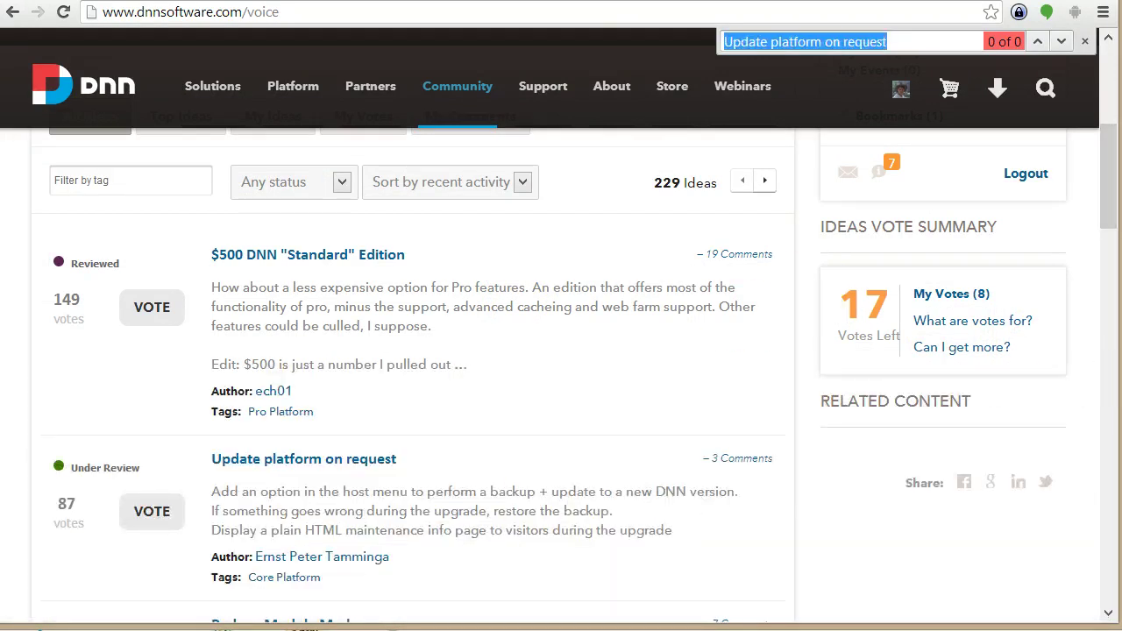
- Page forward through the ideas to page 4, searching each page for 'Update platform on request'
scroll(689, 483, down, 10)
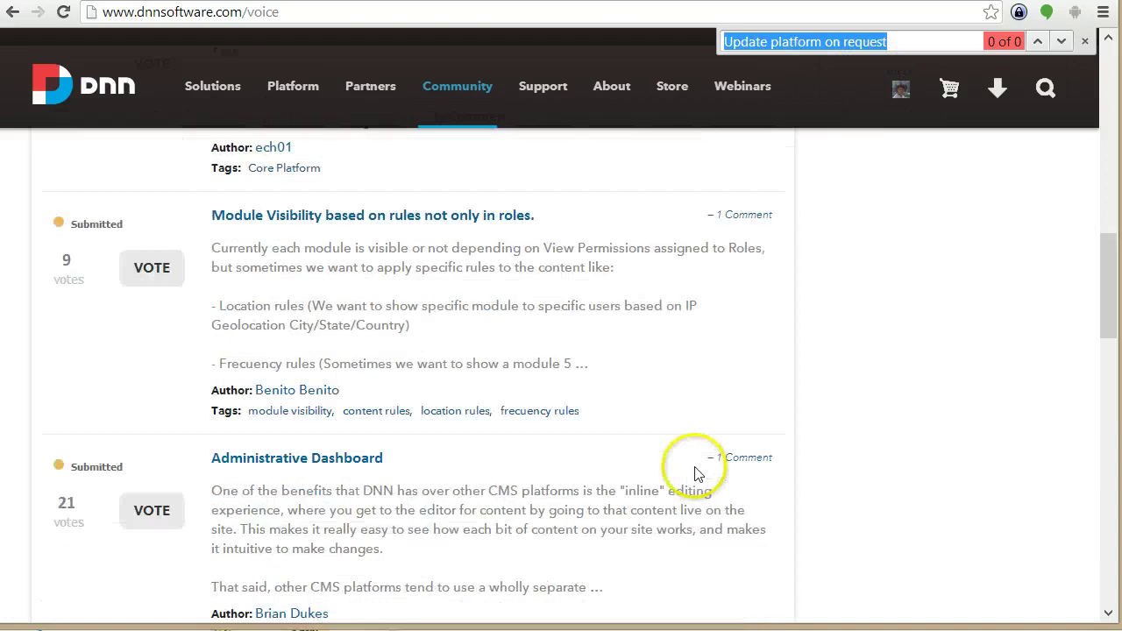
scroll(881, 357, up, 6)
scroll(881, 357, up, 5)
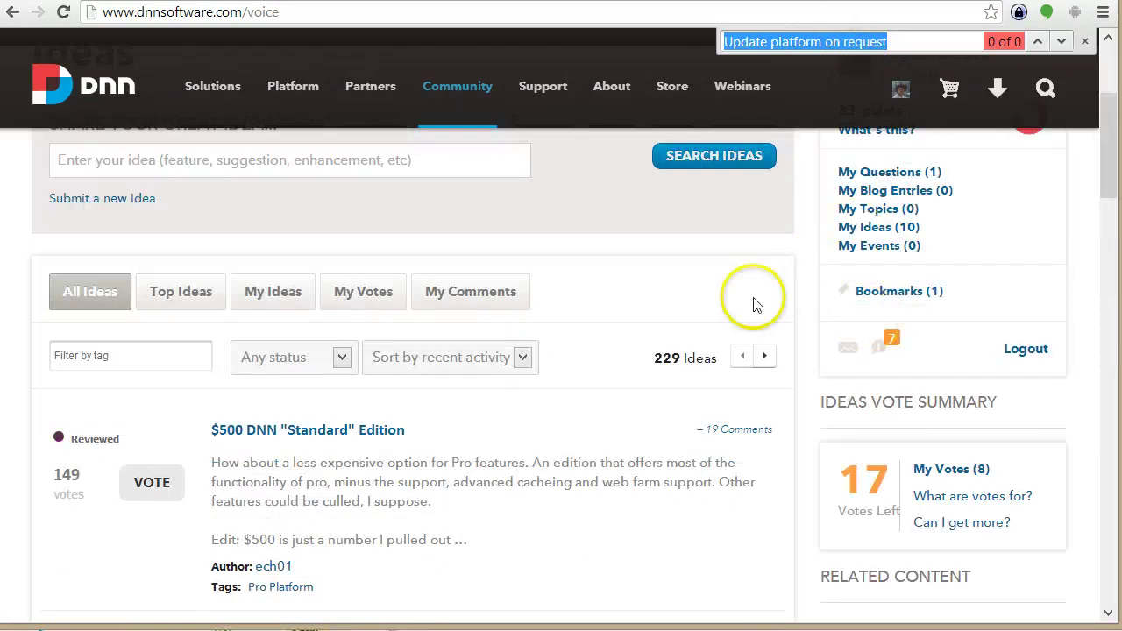
click(767, 357)
click(846, 477)
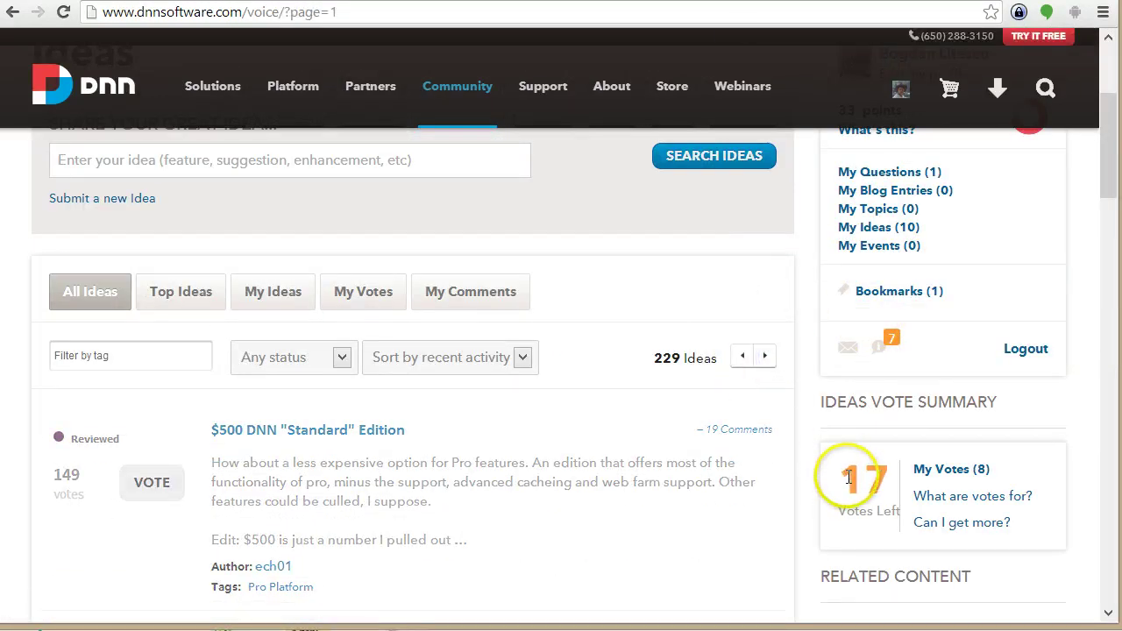
key(ctrl+f)
click(763, 358)
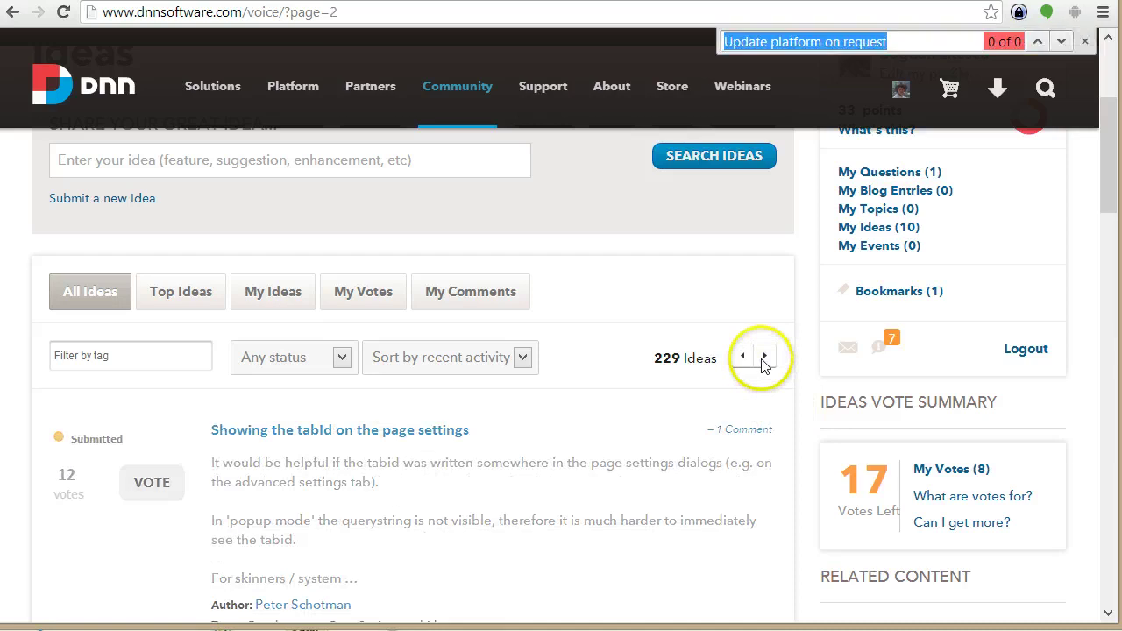
click(763, 359)
click(763, 359)
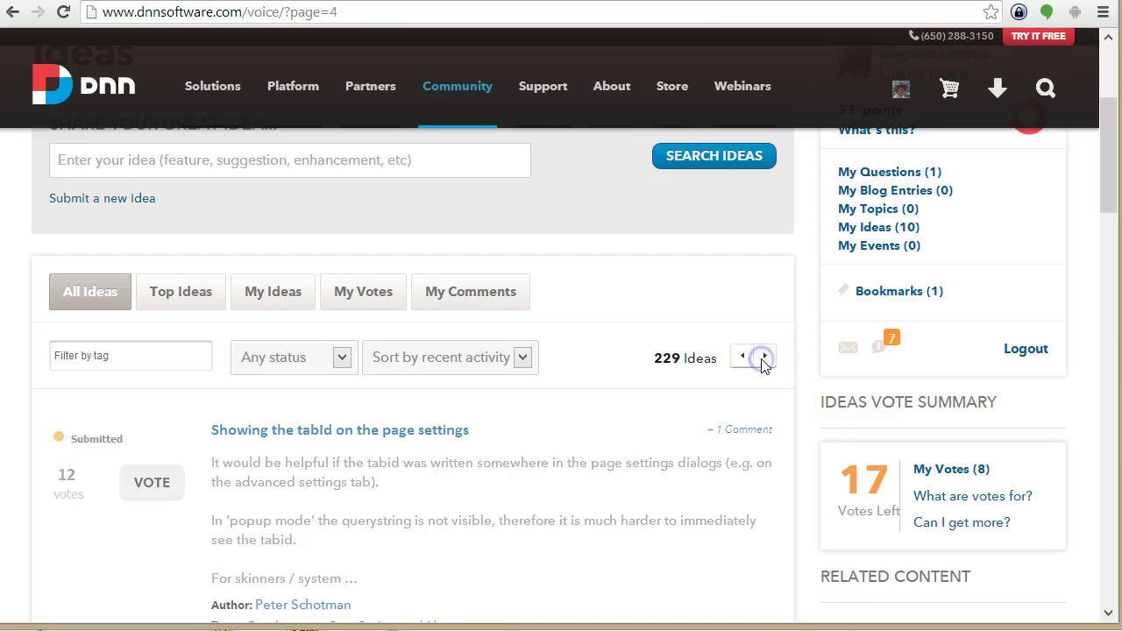
key(ctrl+f)
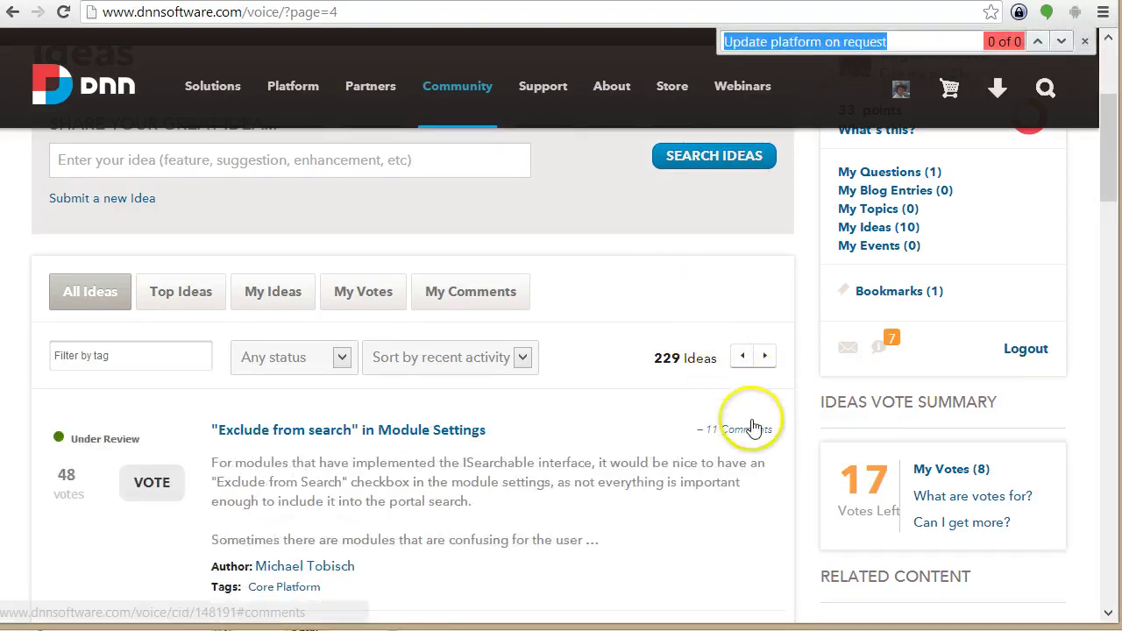
key(Escape)
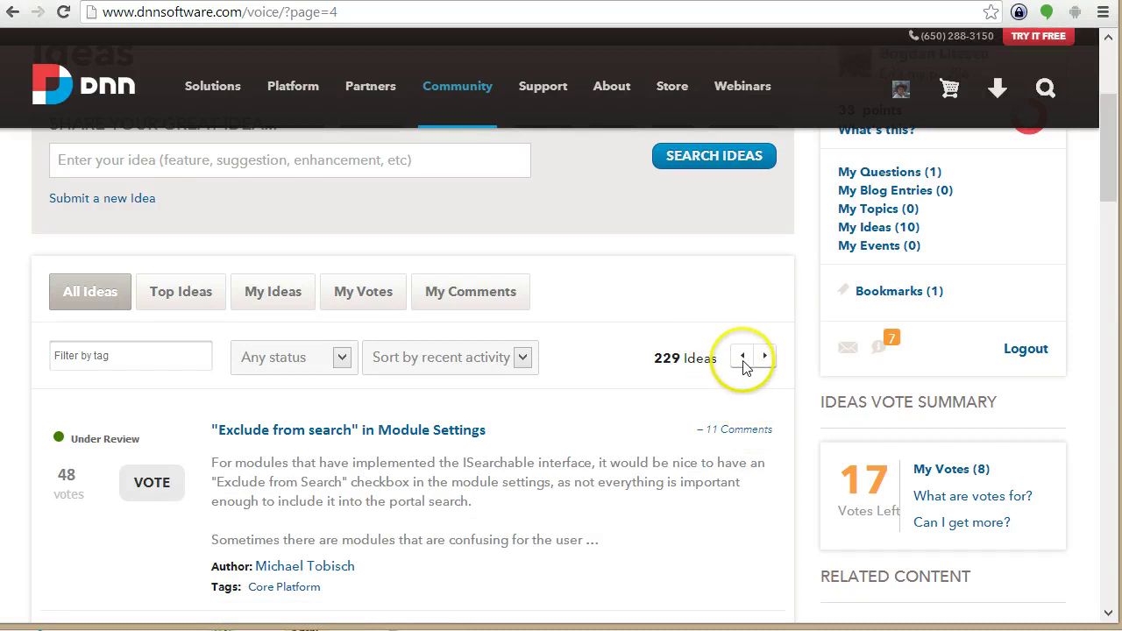
key(ctrl+f)
- Page back through pages 3 and 2 to the first page of ideas, searching for the title
click(744, 359)
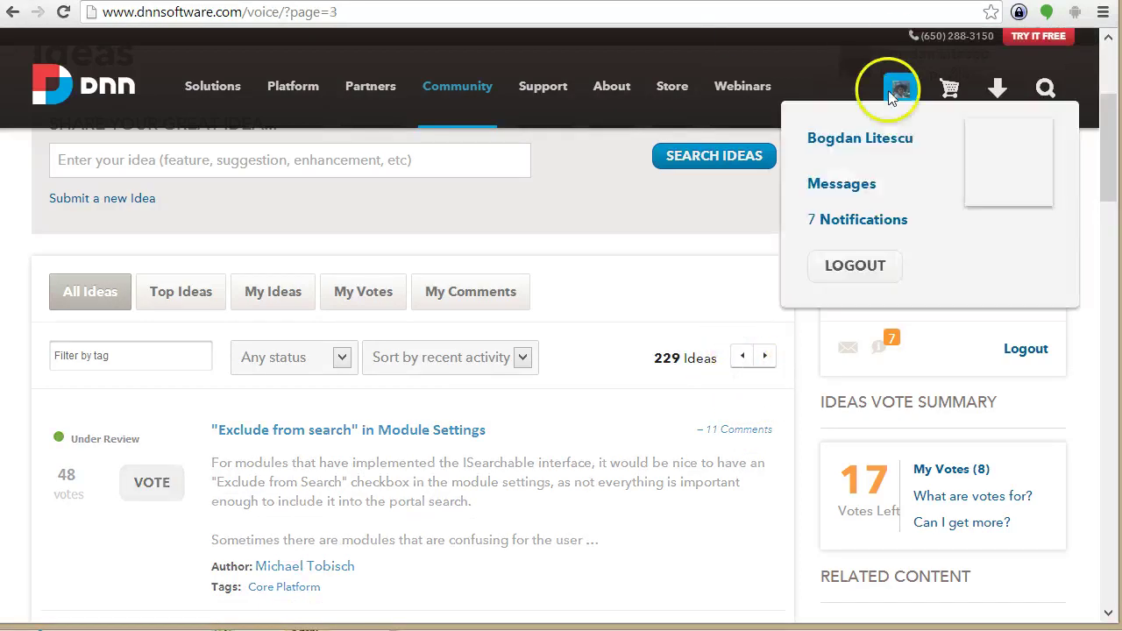
key(ctrl+f)
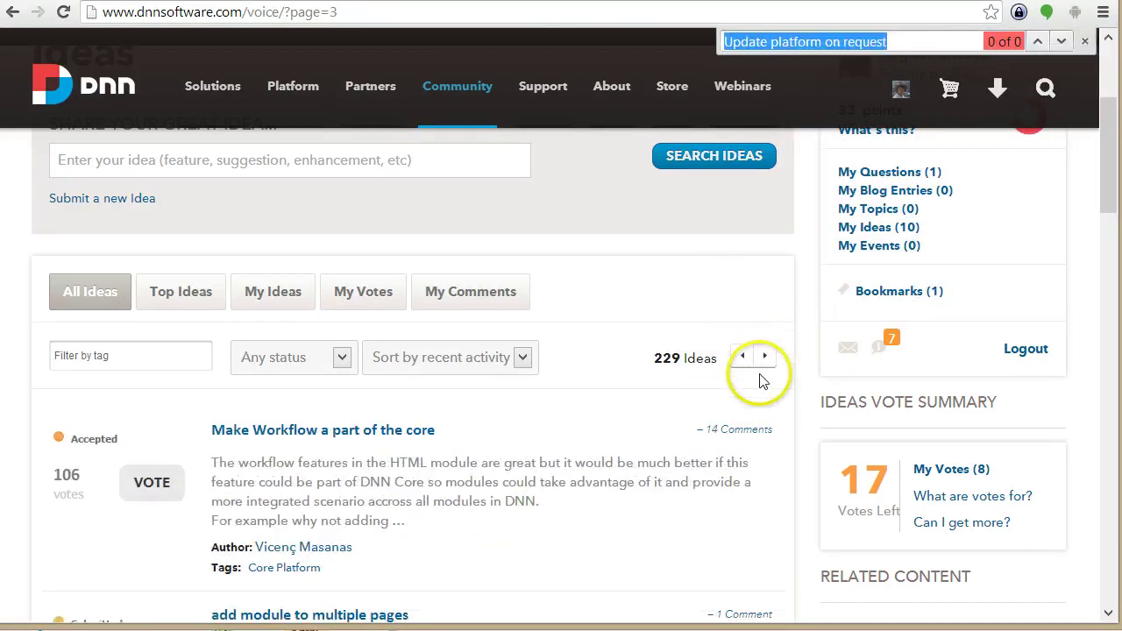
key(Escape)
click(744, 355)
click(746, 356)
key(ctrl+f)
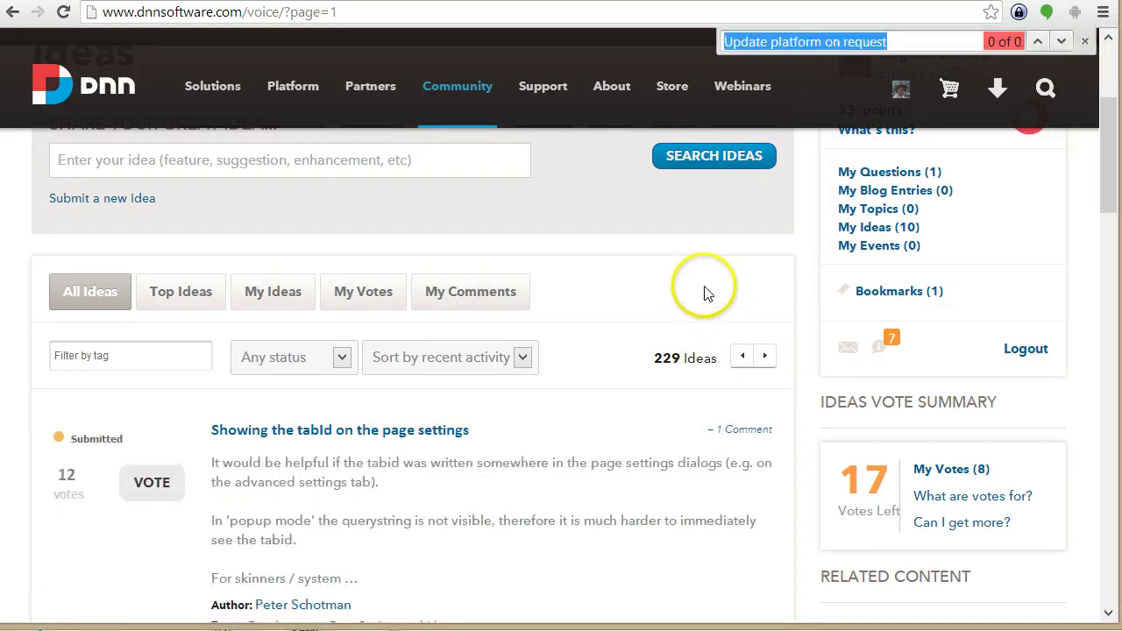
- Reload voice/page/1, find 'Update platform on request' as the second idea, and return to MyTokens Studio
click(549, 195)
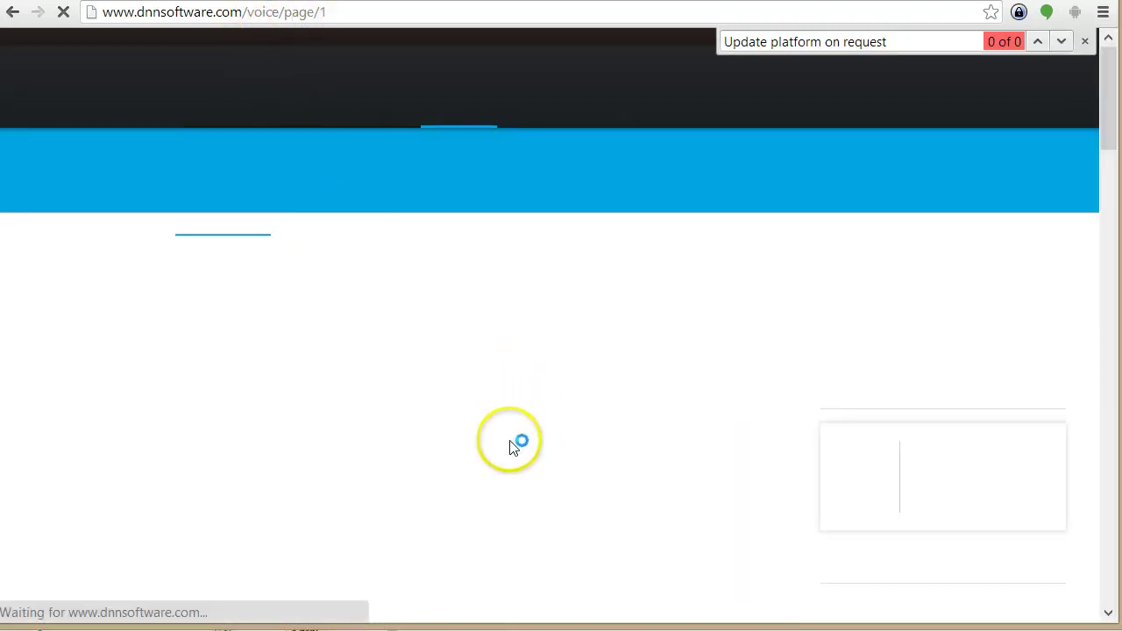
scroll(594, 371, down, 5)
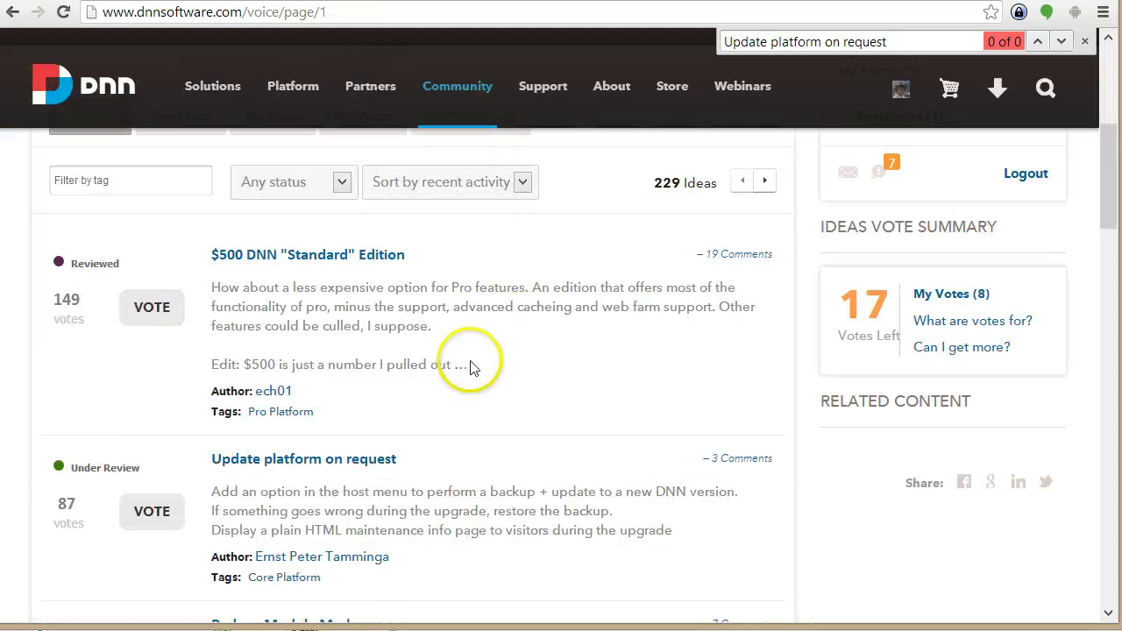
key(ctrl+f)
drag(393, 460, 213, 465)
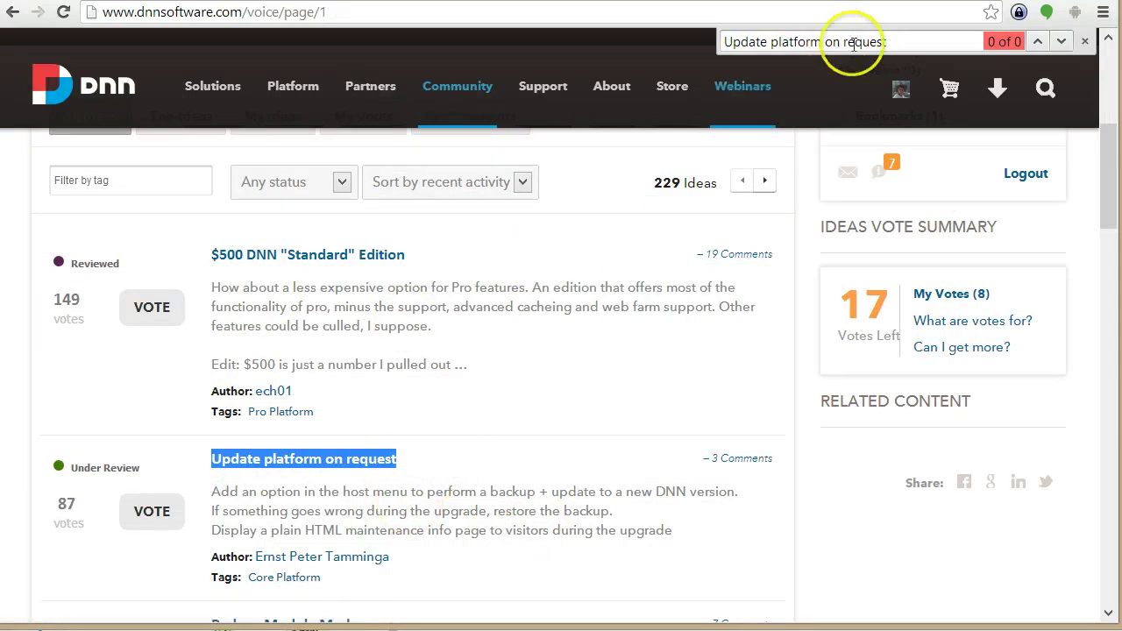
click(929, 41)
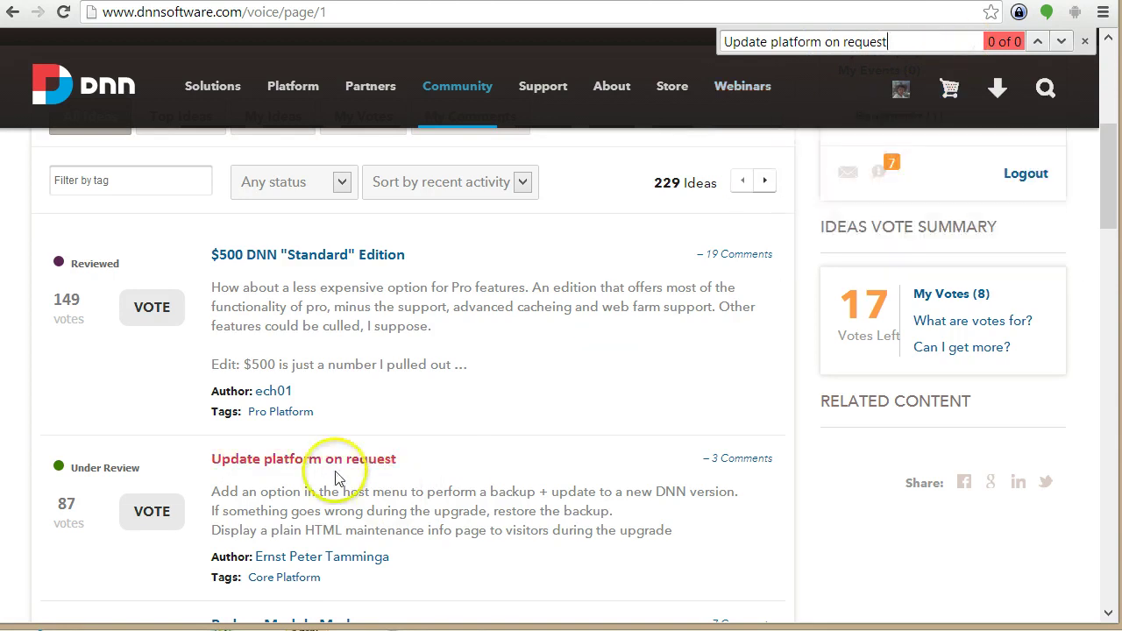
drag(394, 464, 216, 458)
key(ctrl+f)
key(ctrl+a)
key(Escape)
click(627, 379)
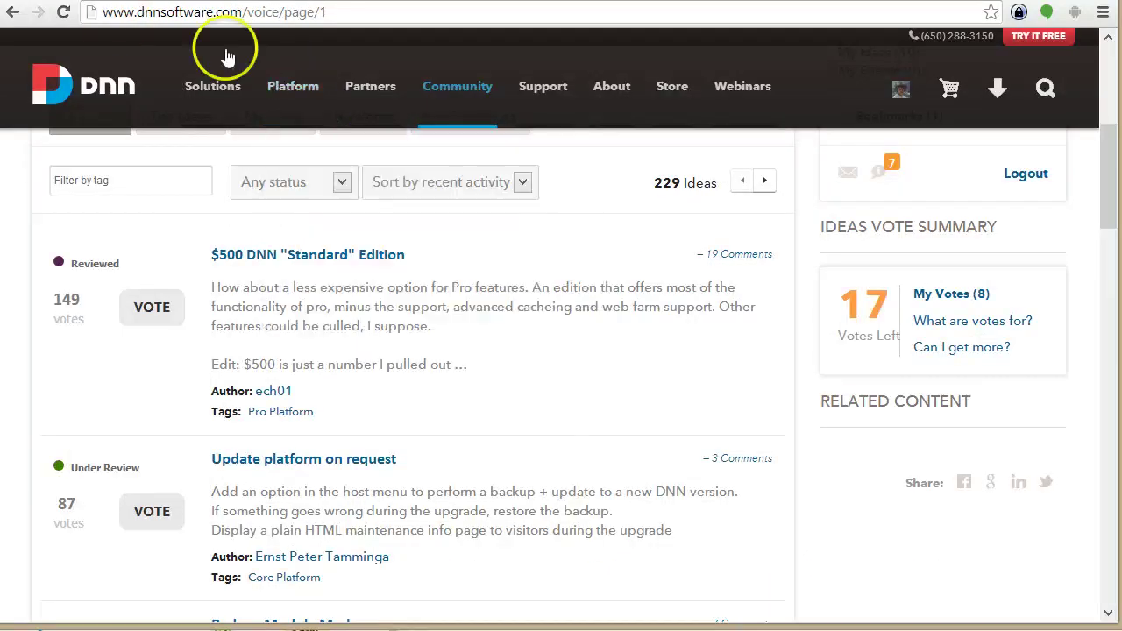
click(213, 2)
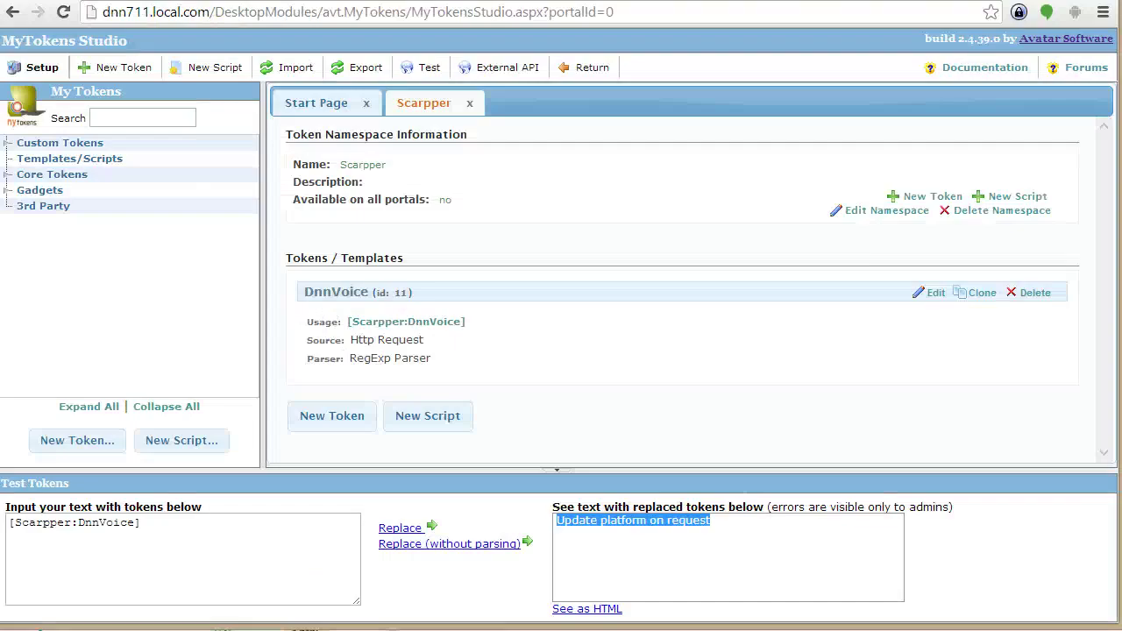
- Open the DnnVoice token's edit wizard and advance to its data parsing settings
click(934, 294)
click(663, 438)
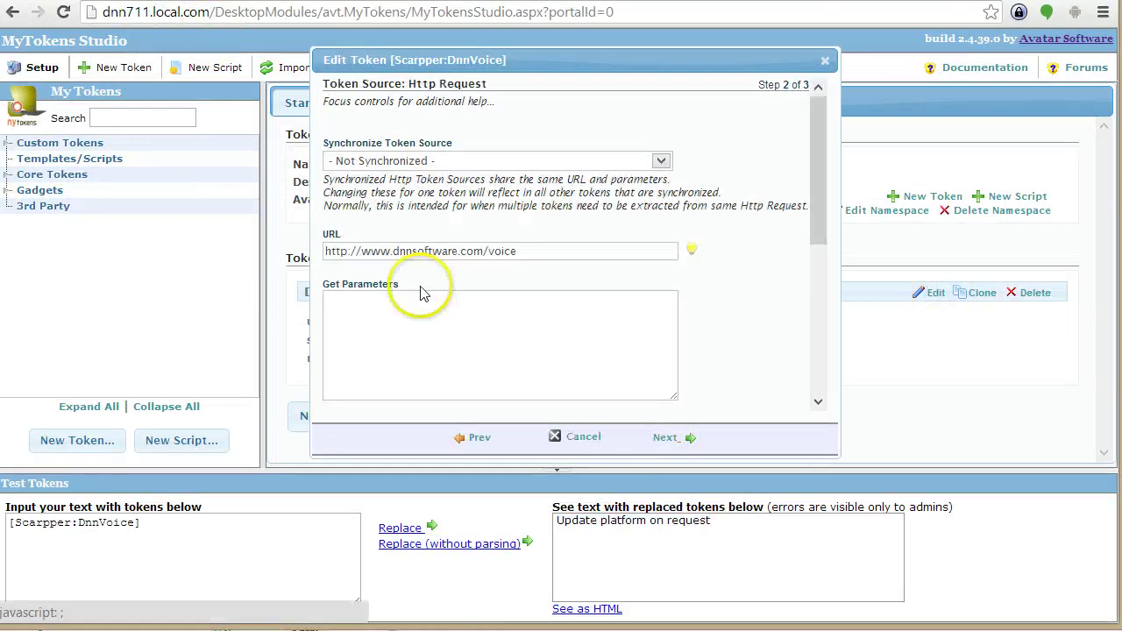
scroll(605, 334, down, 3)
click(663, 438)
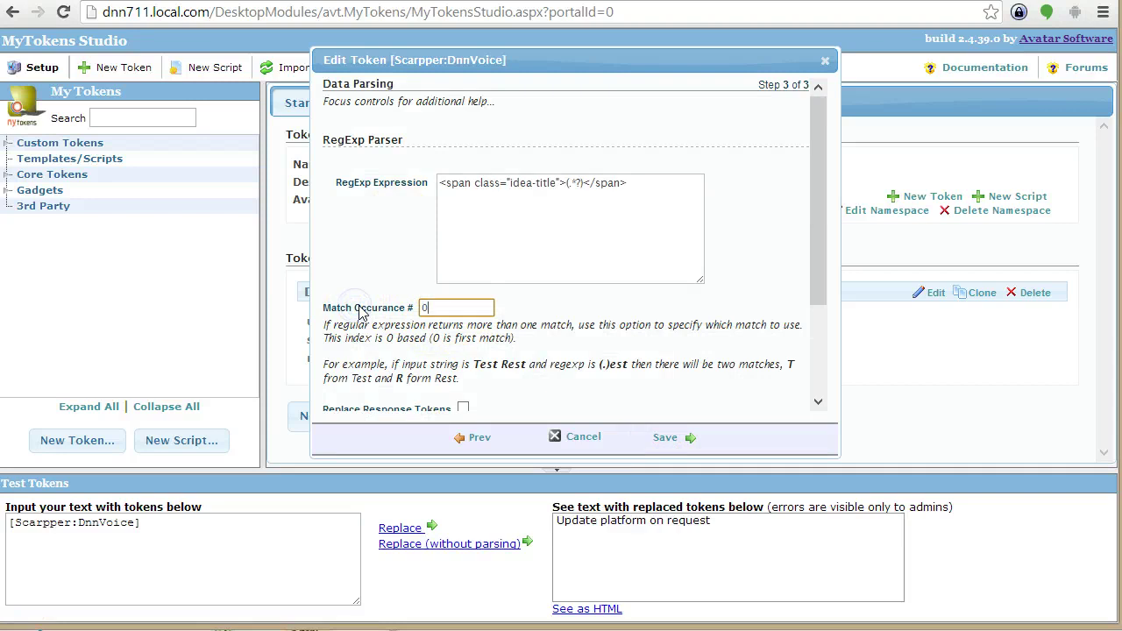
scroll(377, 300, down, 3)
scroll(473, 271, up, 3)
- Review the idea-title expression's capture group and Match Occurance 0, then save and test the token
click(592, 185)
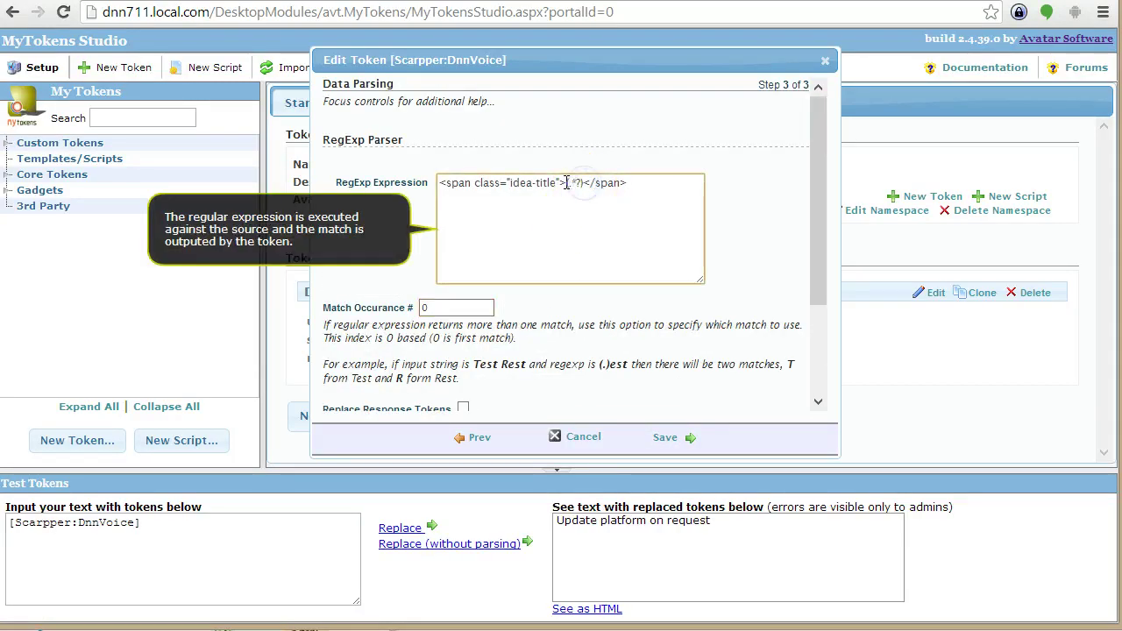
click(569, 260)
scroll(568, 261, down, 1)
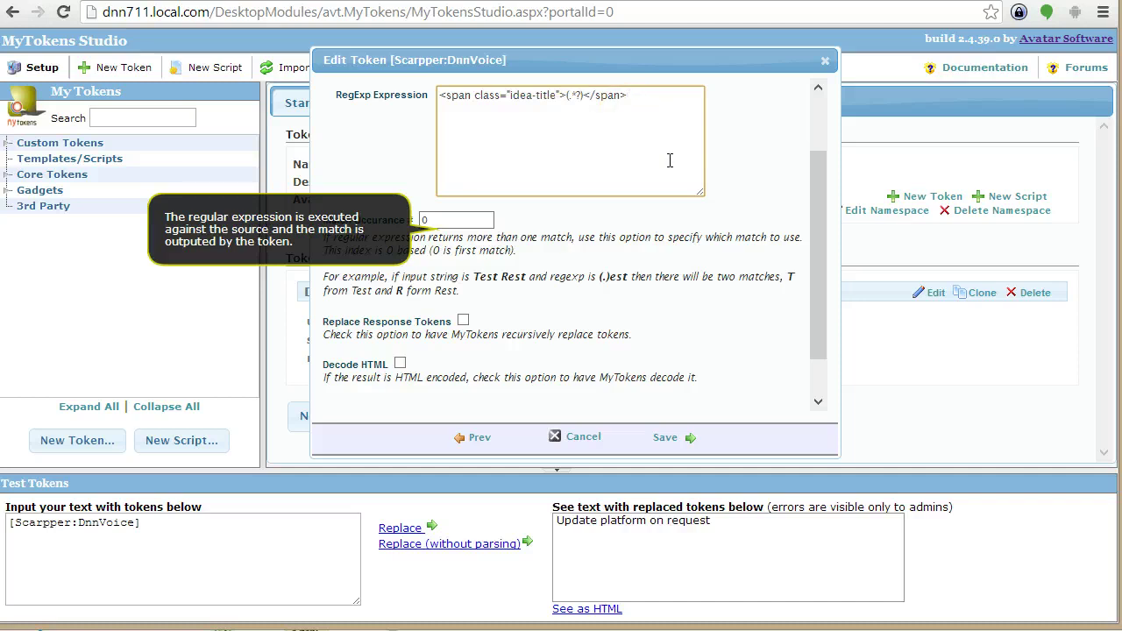
double_click(586, 97)
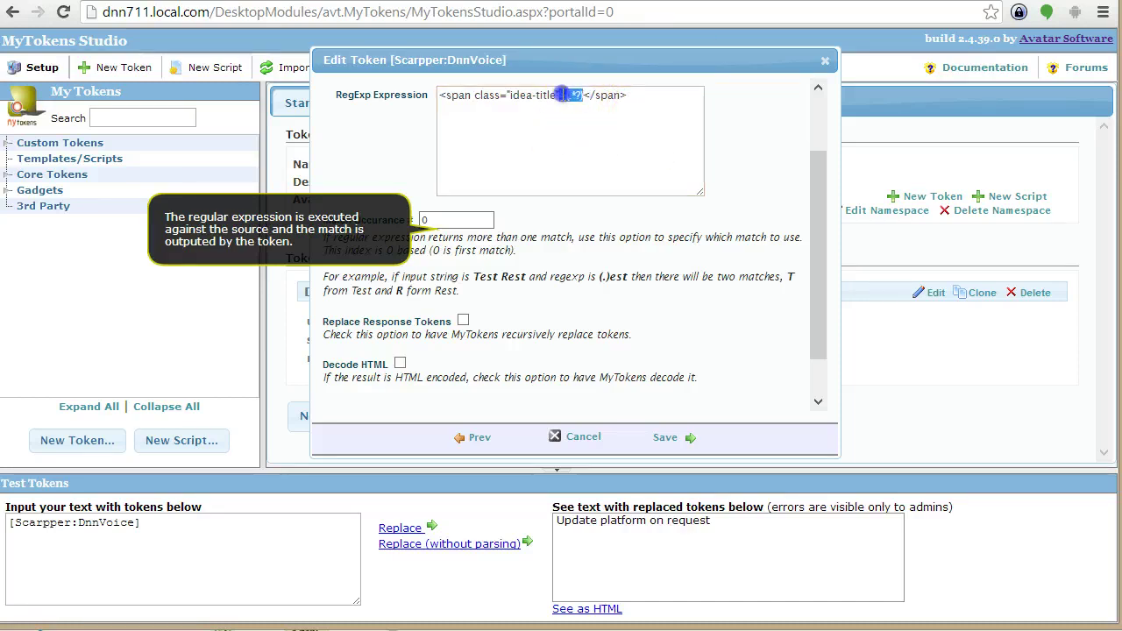
click(492, 220)
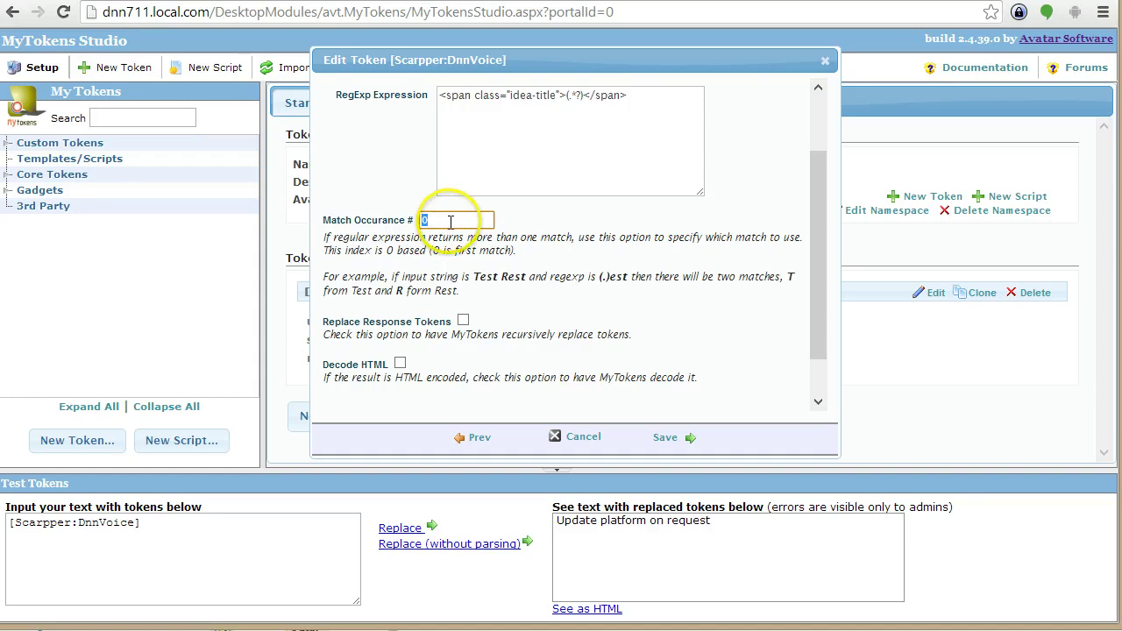
double_click(438, 221)
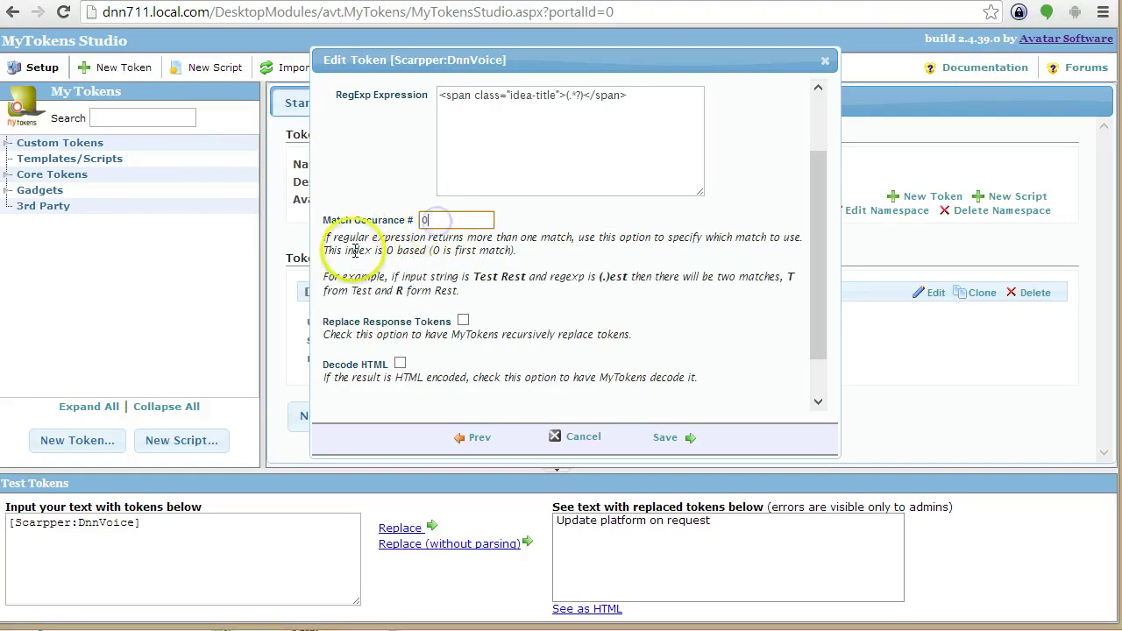
click(664, 442)
click(491, 544)
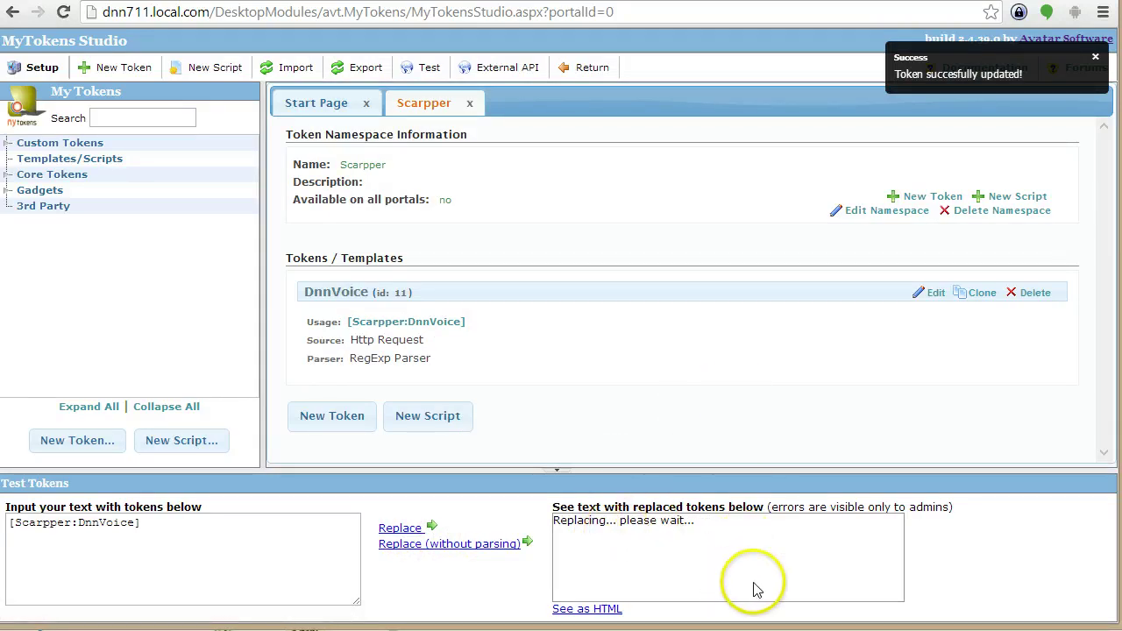
- Add \s* around the (.*?) capture group in DnnVoice's expression and save it
drag(676, 555, 565, 523)
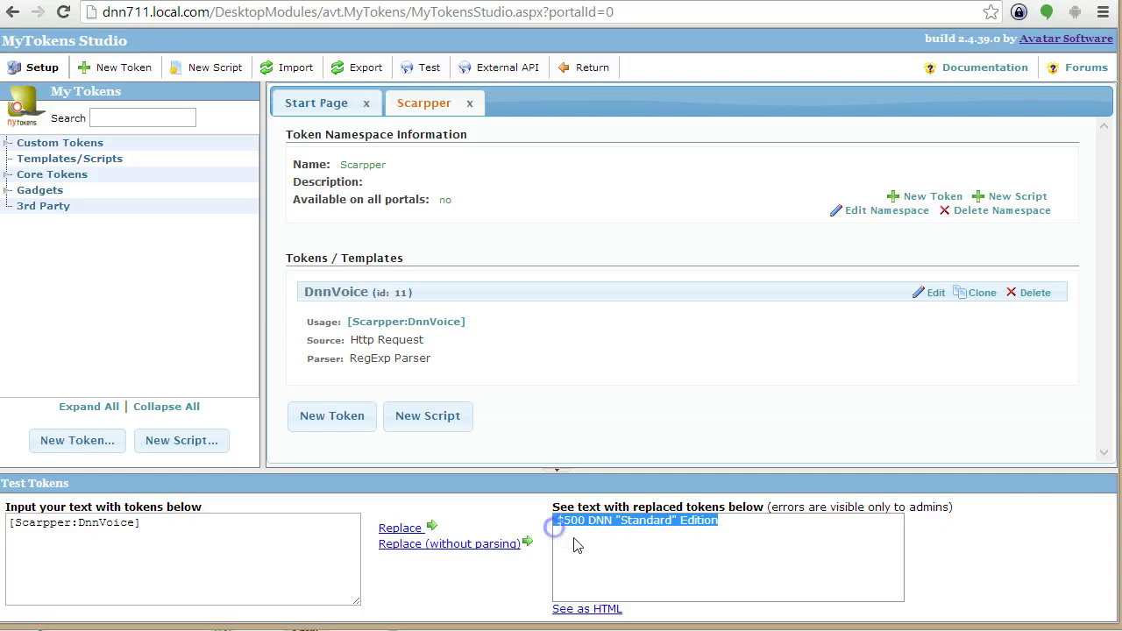
click(559, 524)
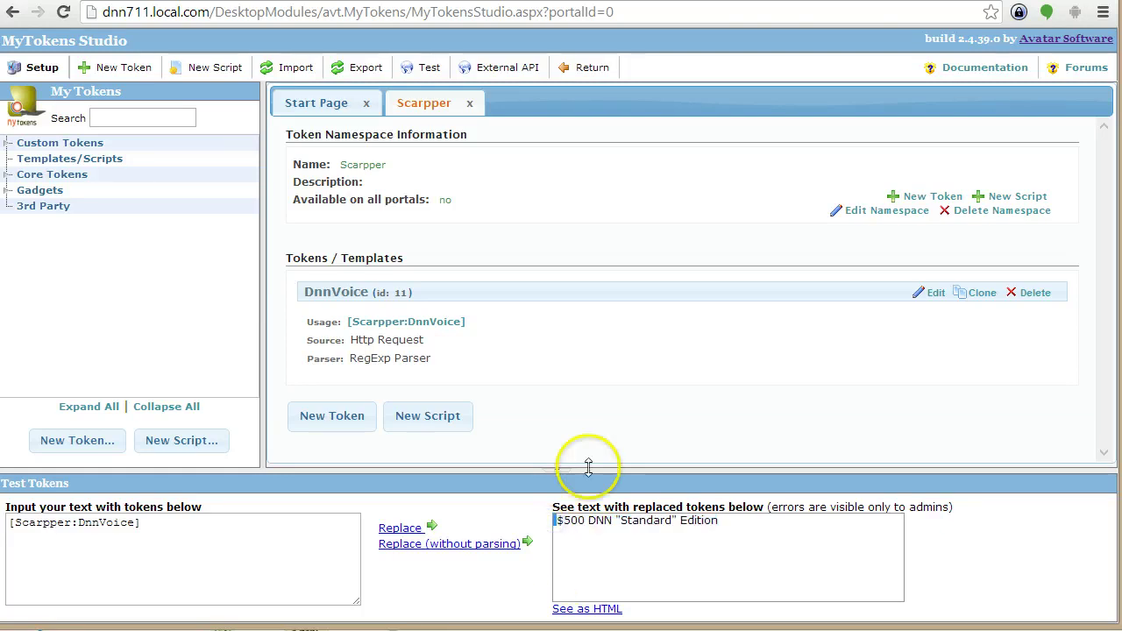
click(936, 295)
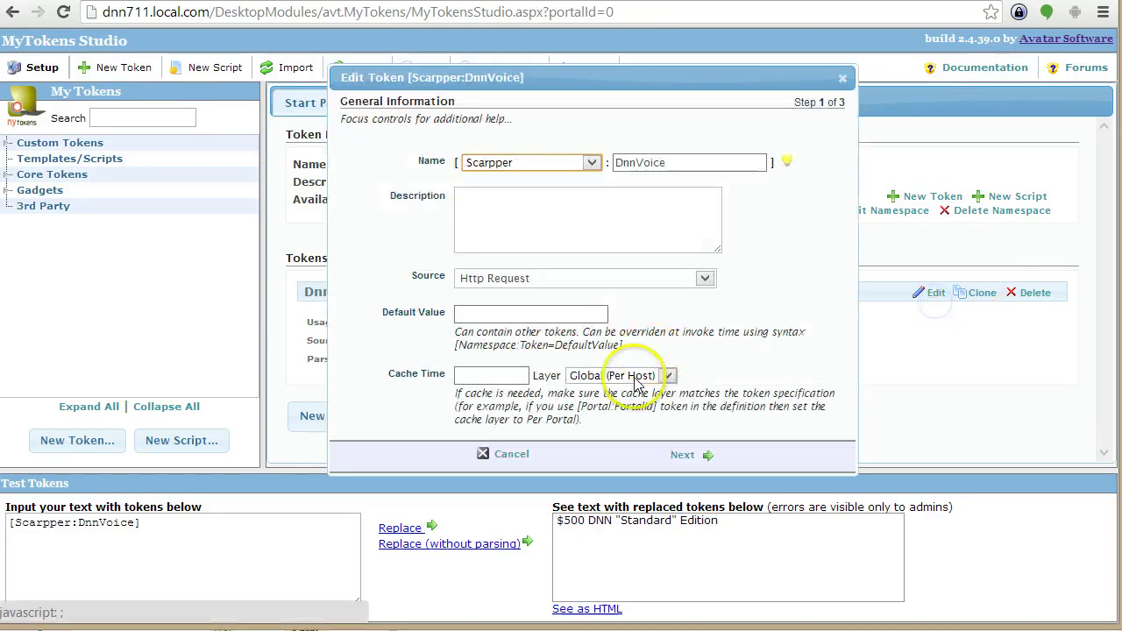
click(686, 454)
click(689, 454)
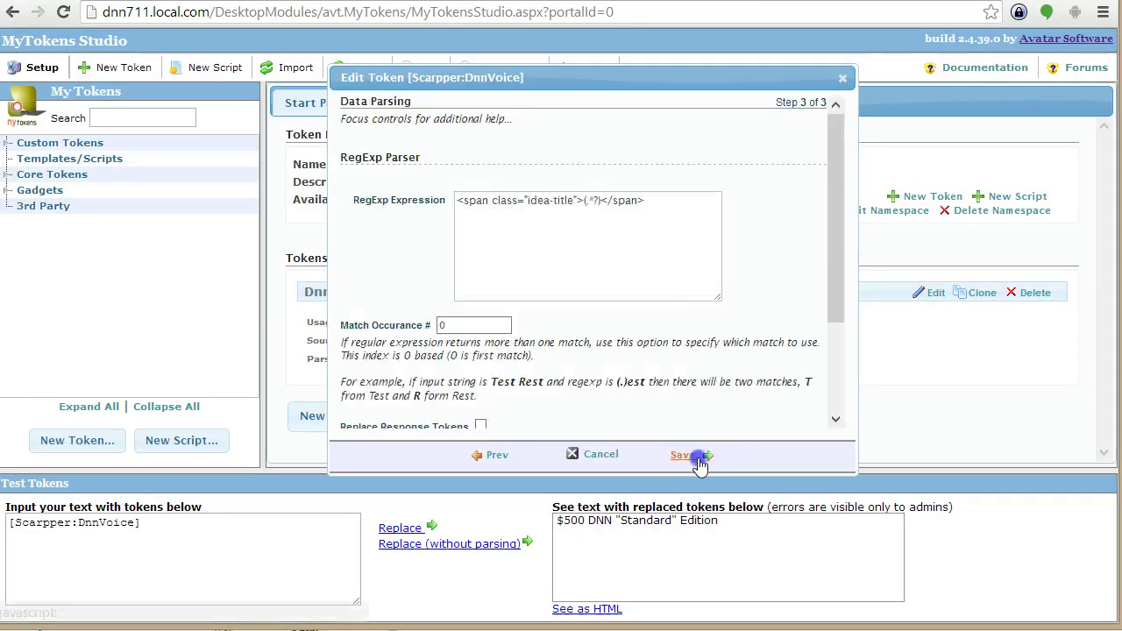
click(581, 200)
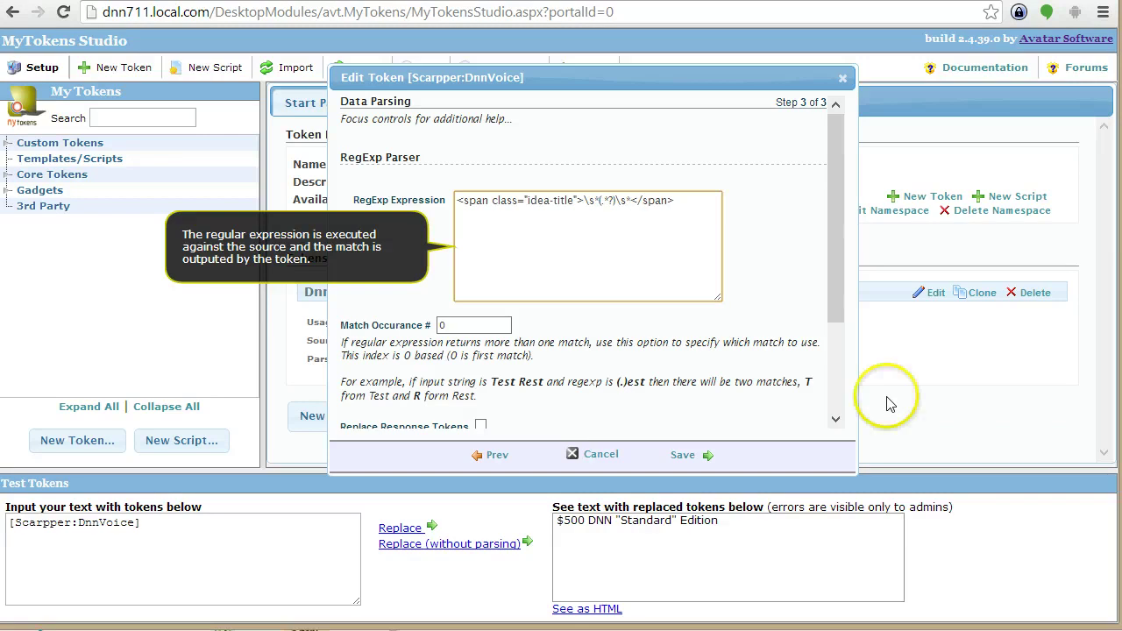
click(599, 201)
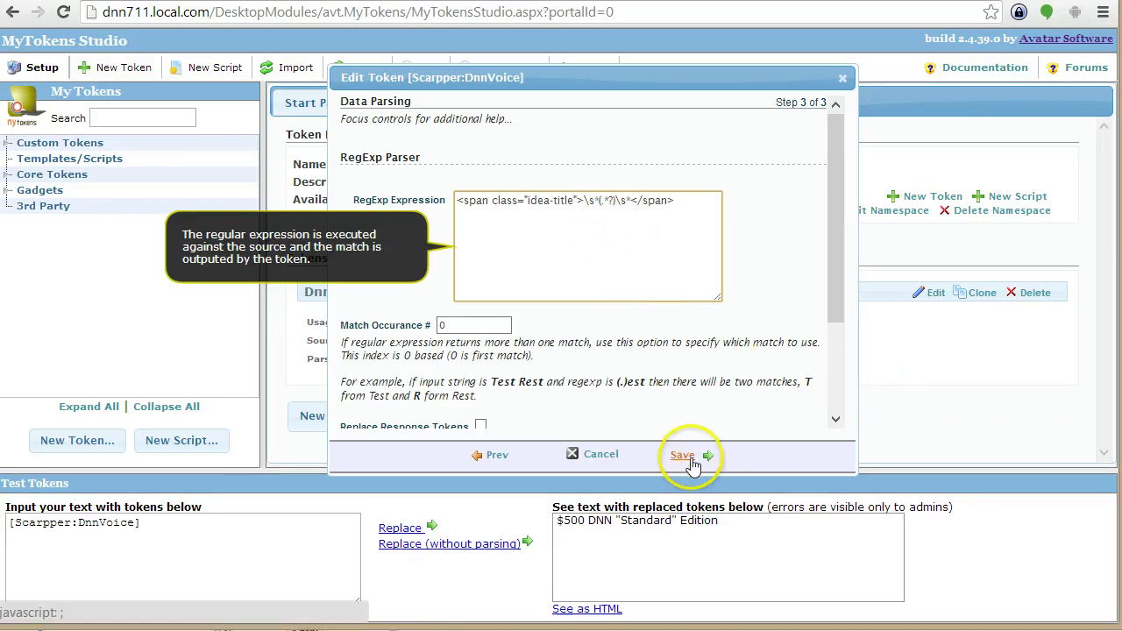
click(684, 454)
- Test DnnVoice again and select the returned title $500 DNN "Standard" Edition
click(405, 527)
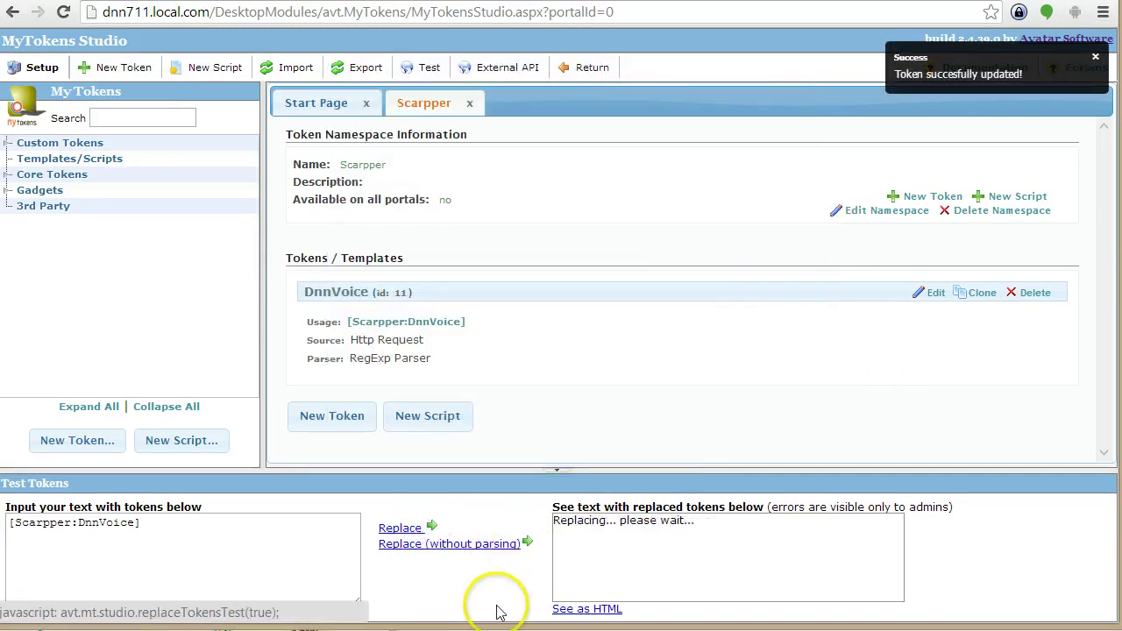
click(553, 521)
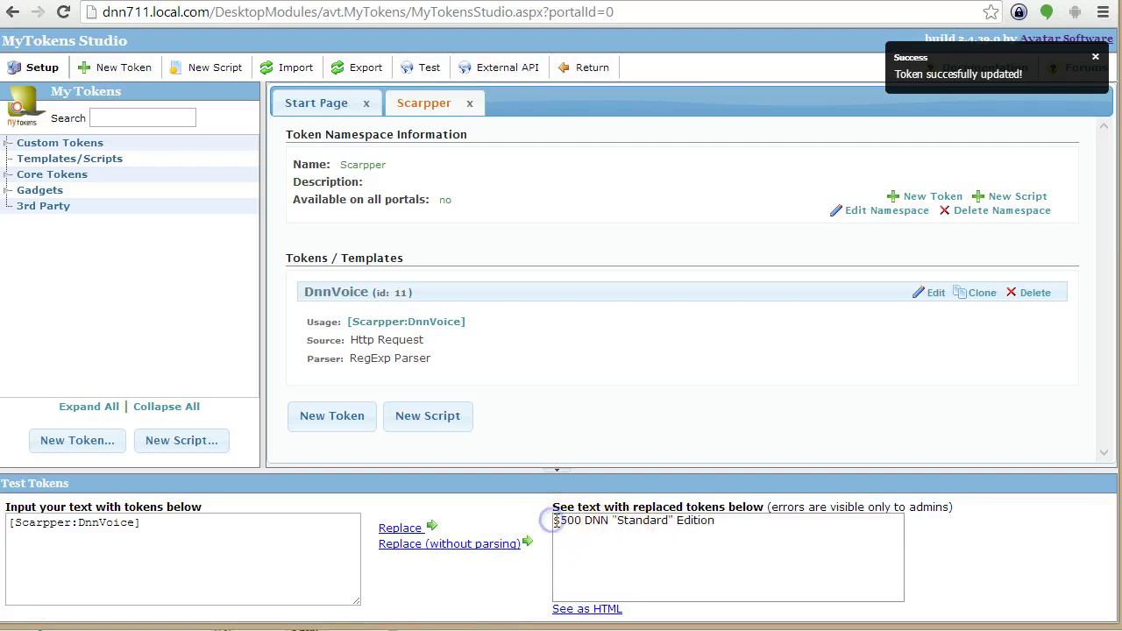
drag(553, 520, 571, 520)
right_click(772, 554)
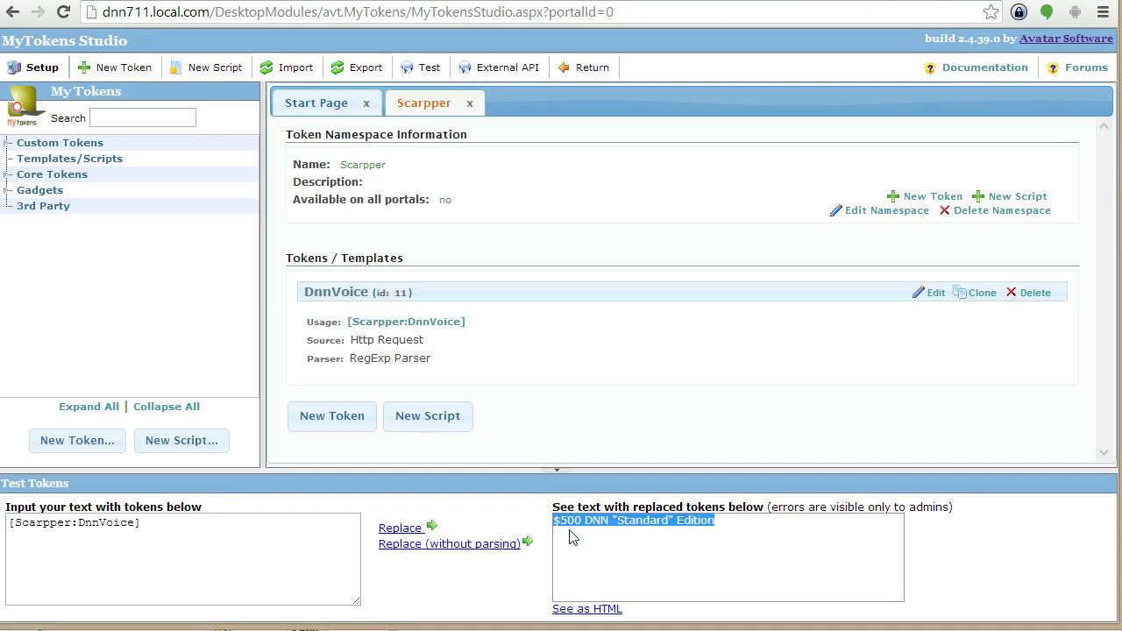
- Clone DnnVoice into DnnVoice_Copy (id 12) and reopen the copy's settings at its name
click(616, 553)
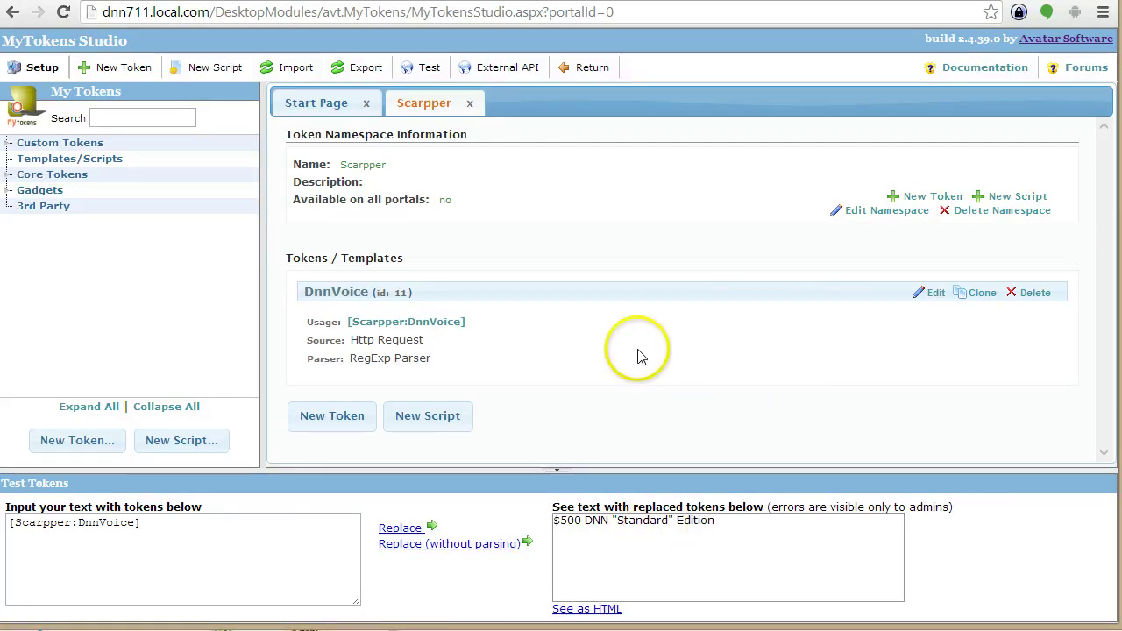
click(982, 293)
scroll(609, 423, down, 1)
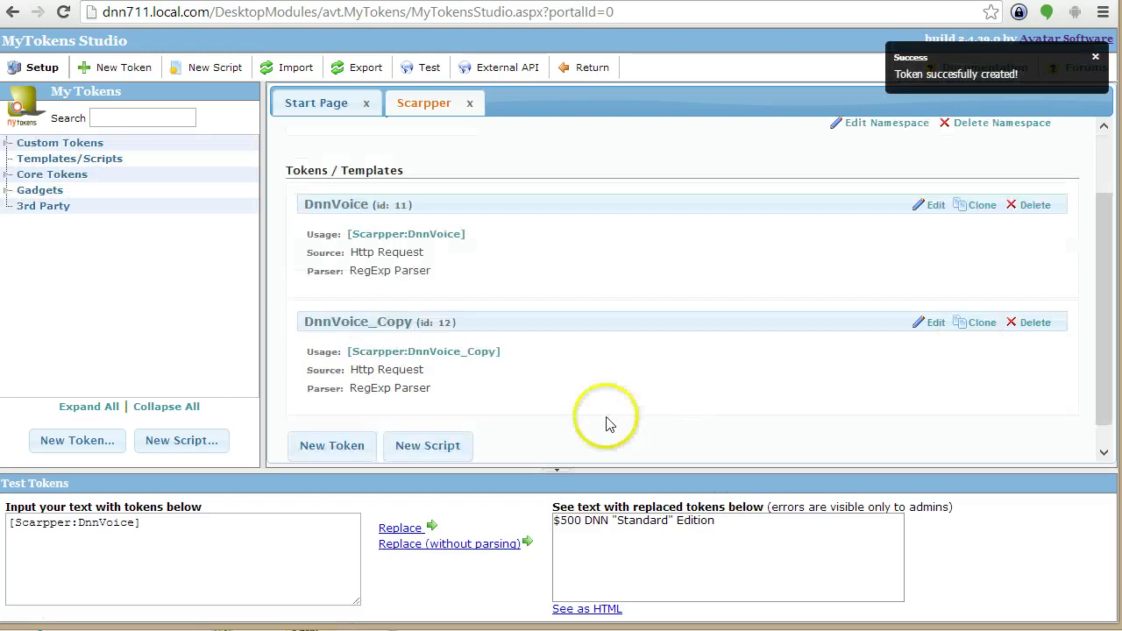
click(935, 323)
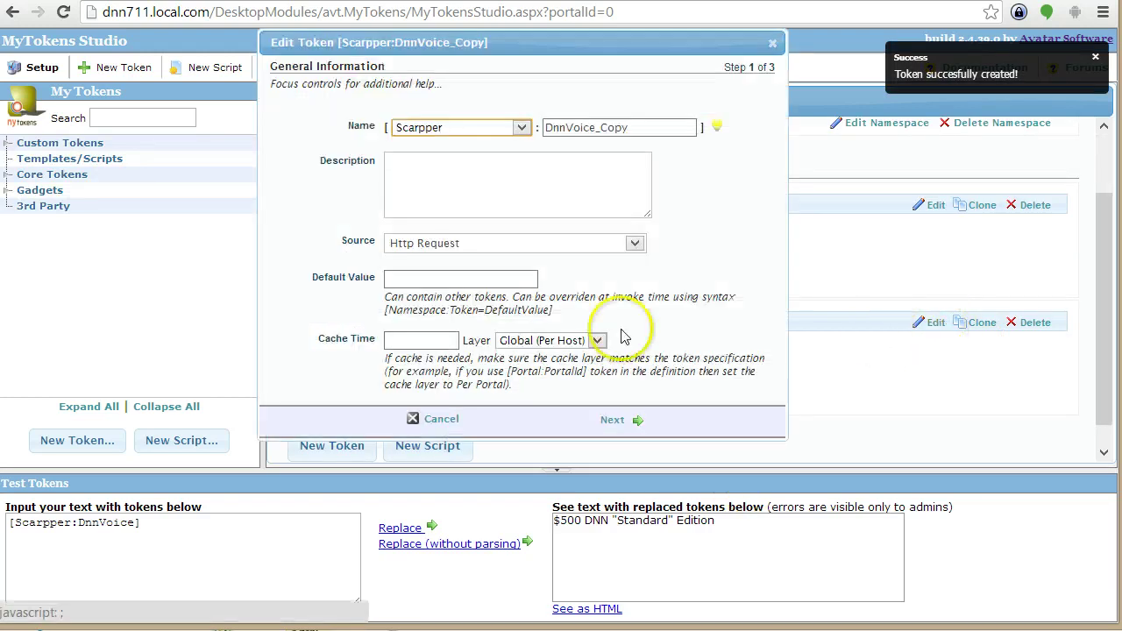
click(440, 419)
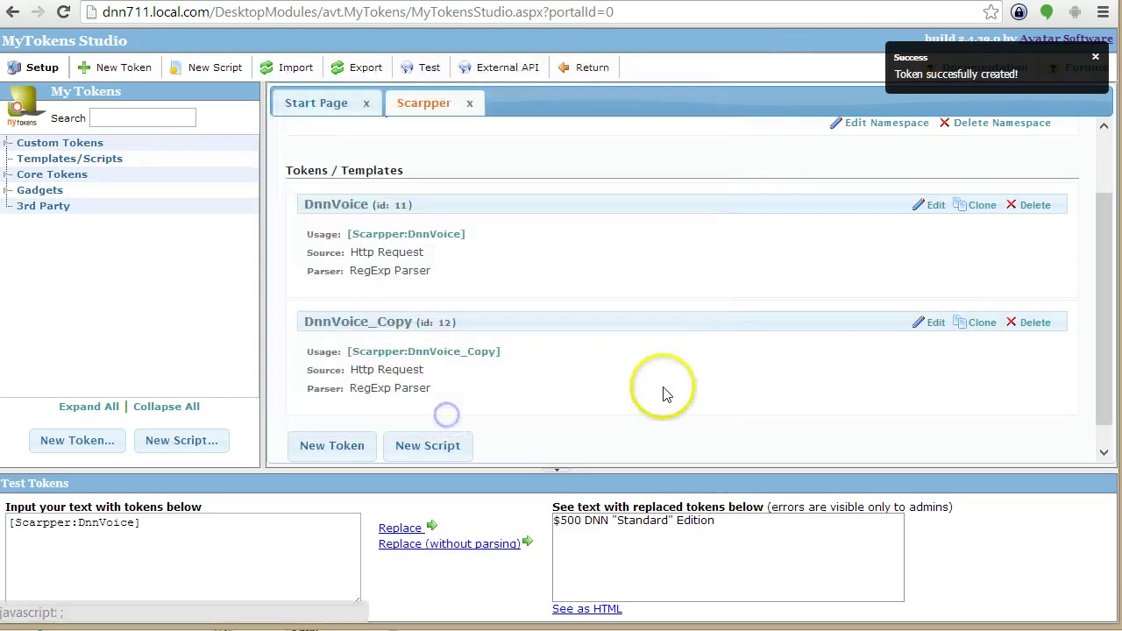
click(931, 324)
click(648, 128)
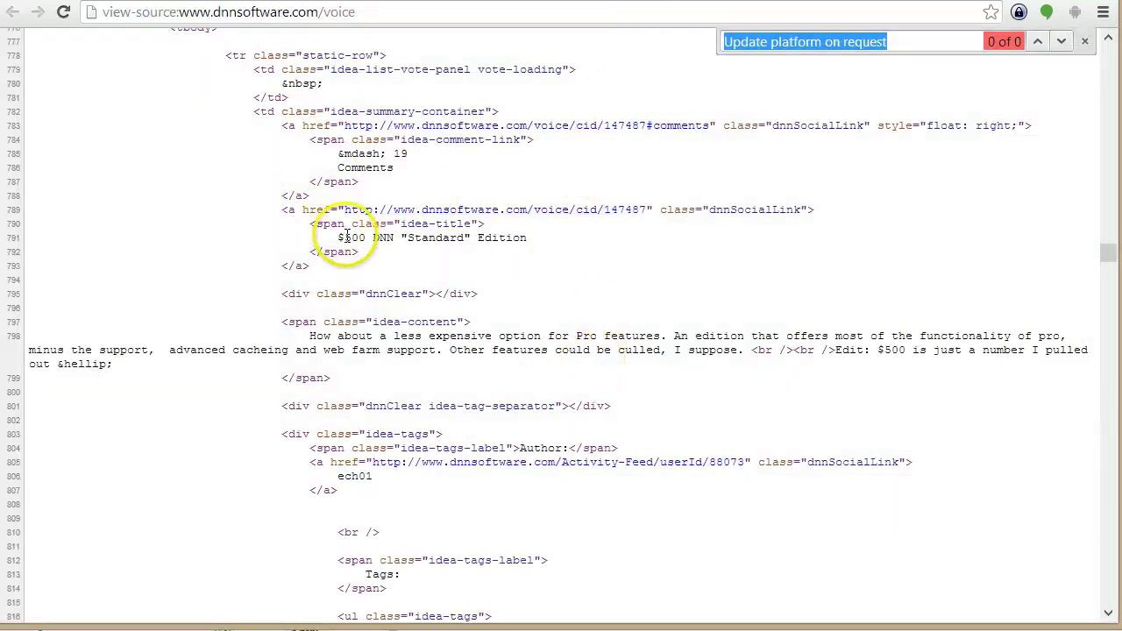
- Locate the idea-title text, idea description and idea-content span tag in the voice page source
drag(338, 237, 484, 237)
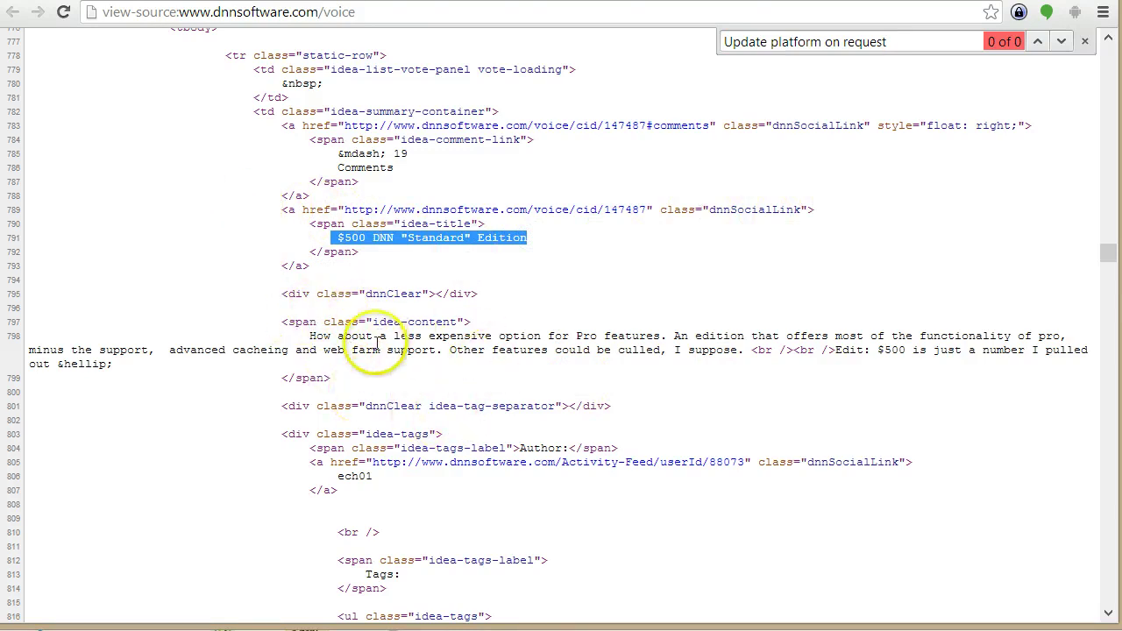
triple_click(311, 362)
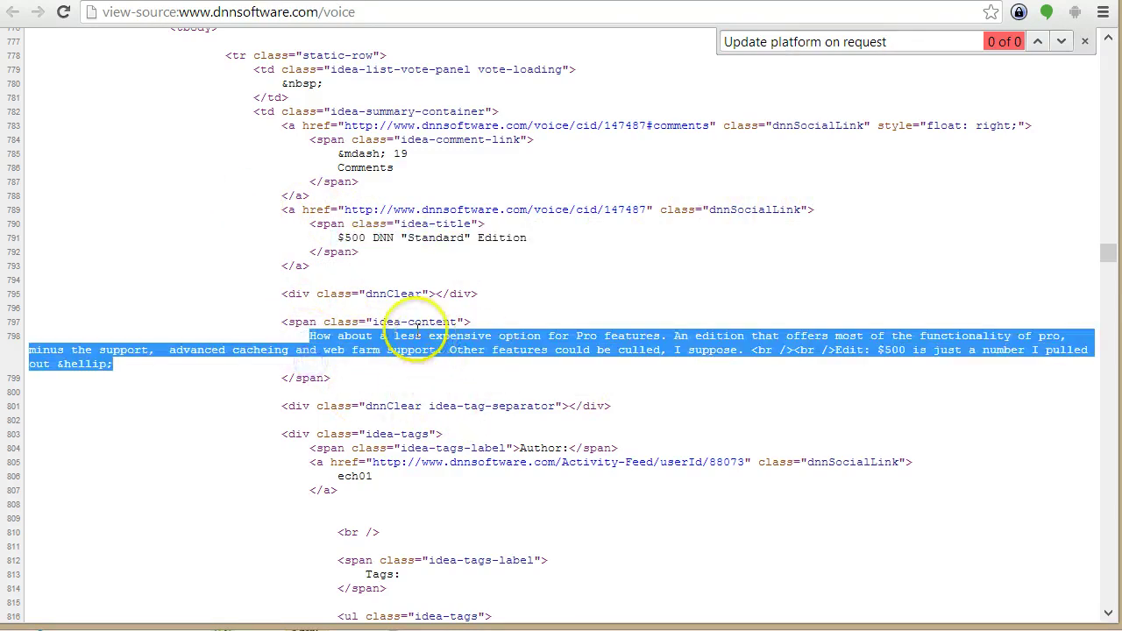
drag(478, 328, 283, 322)
key(ctrl+c)
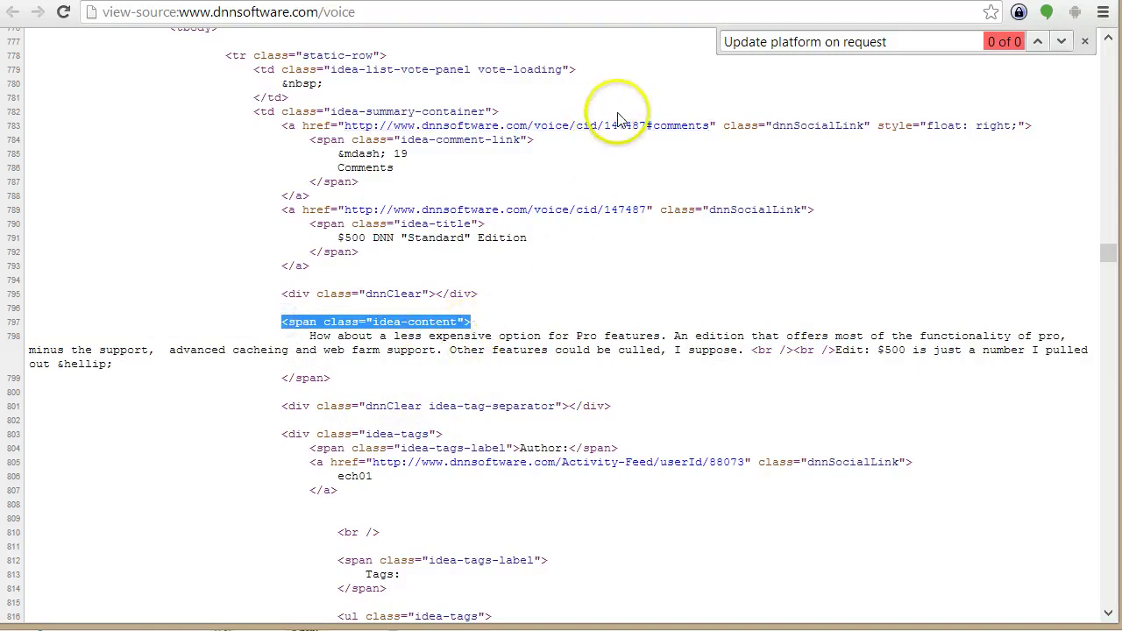
key(ctrl+Tab)
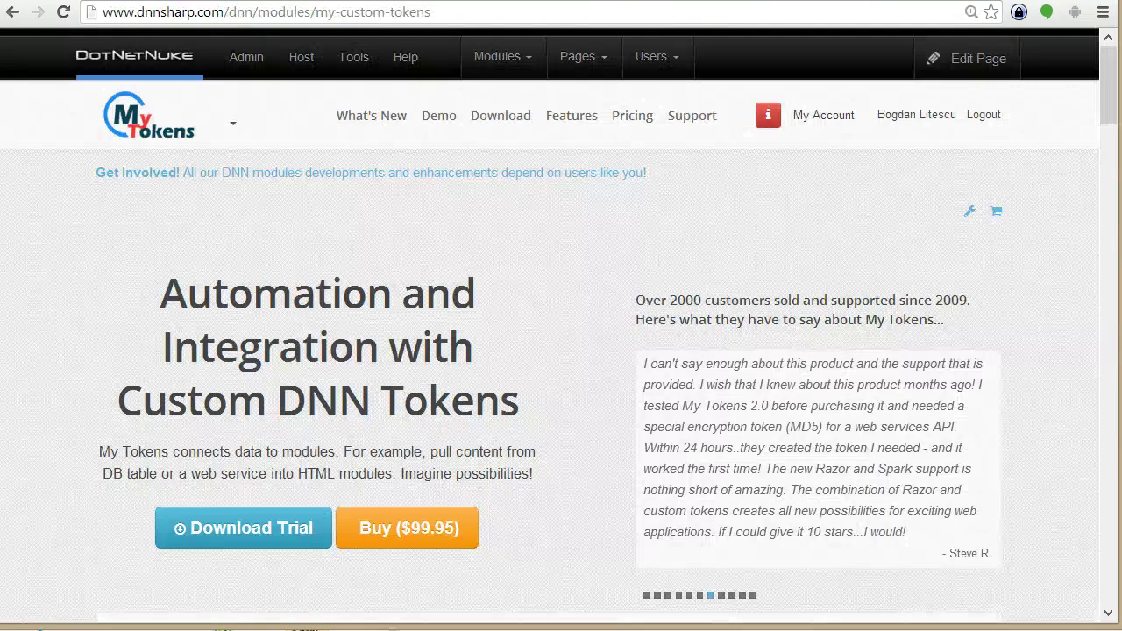
key(ctrl+Tab)
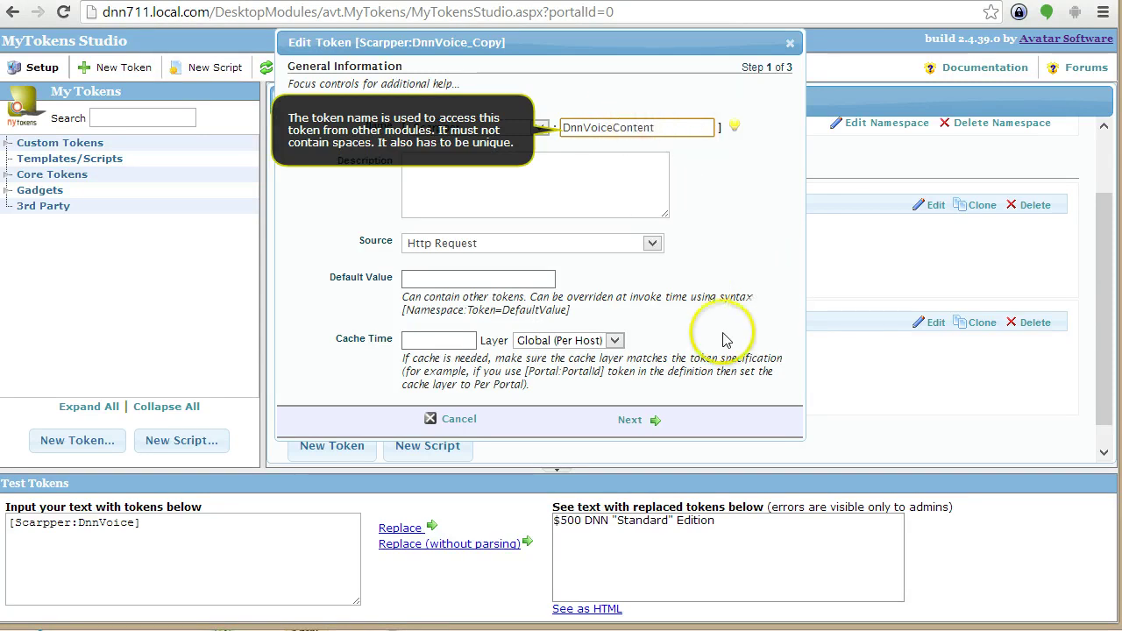
- Replace the expression's idea-title tag with <span class="idea-content">, save DnnVoiceContent, and load it for testing
click(630, 421)
scroll(515, 343, down, 6)
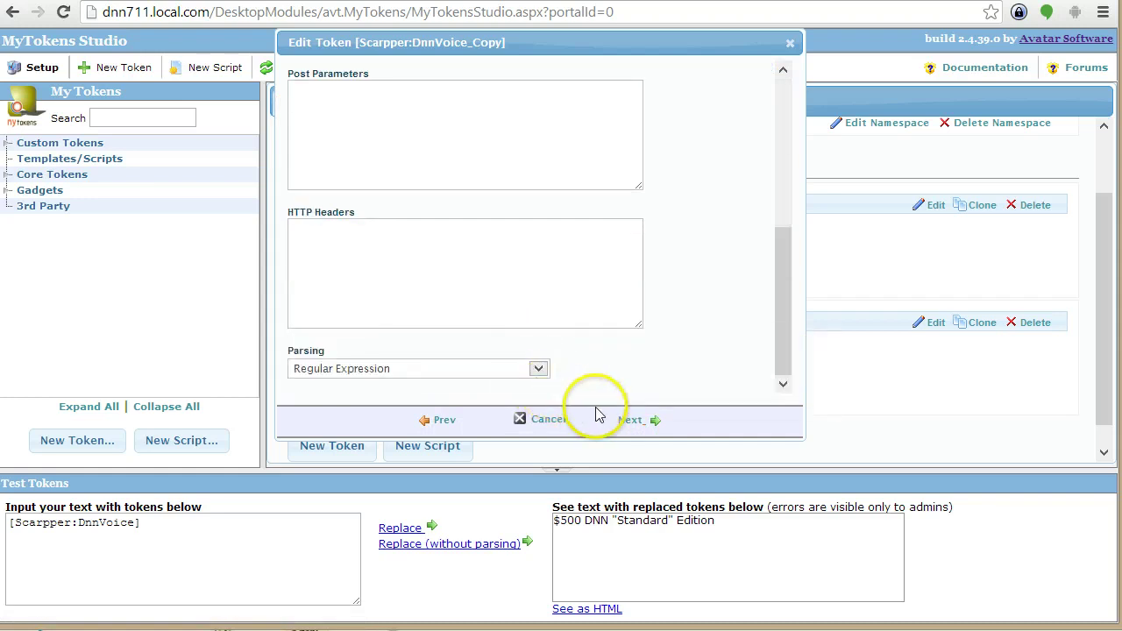
click(630, 421)
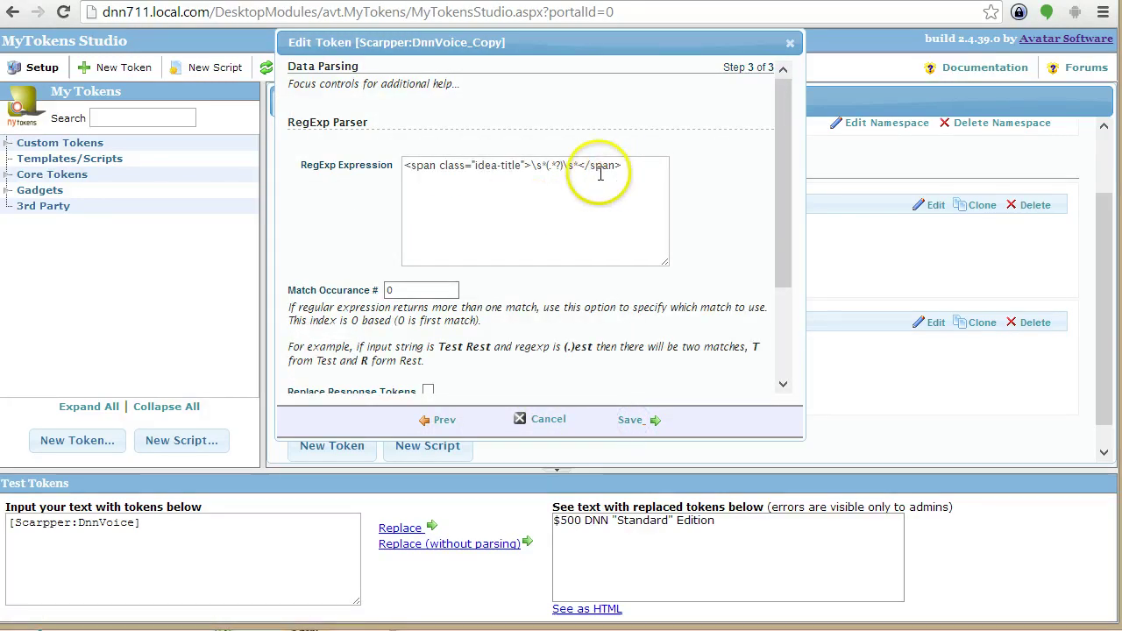
drag(526, 166, 404, 166)
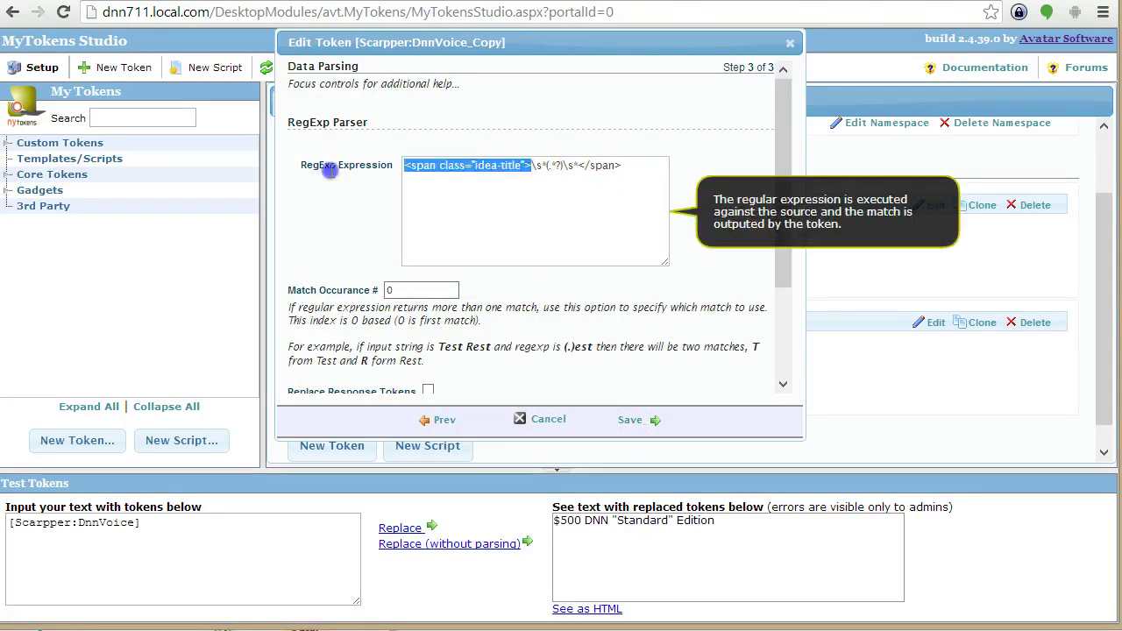
key(ctrl+v)
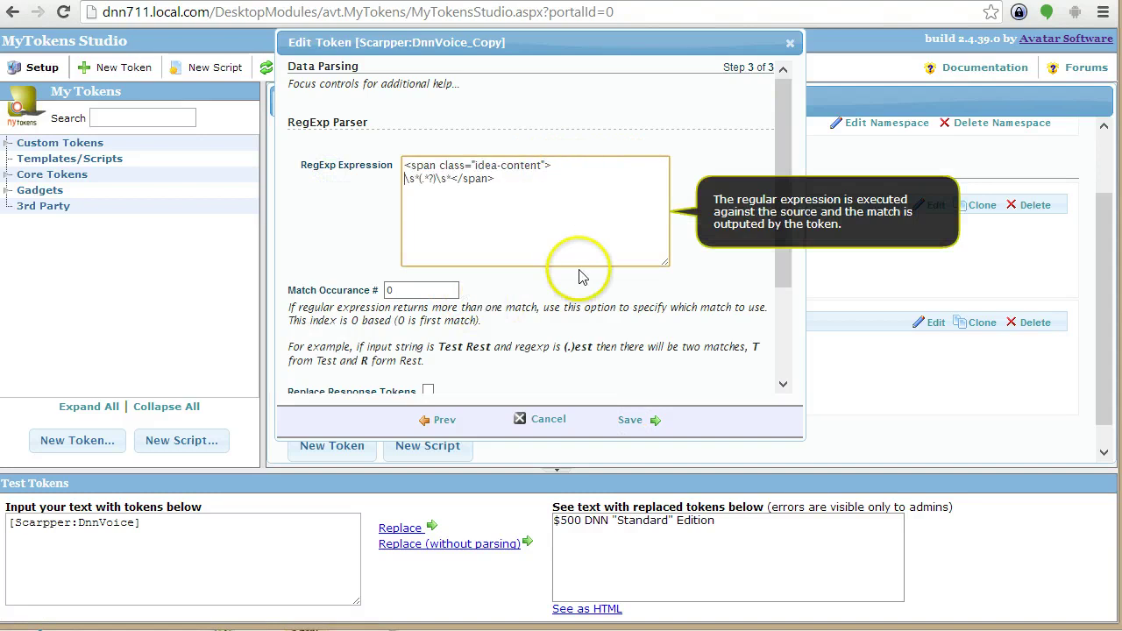
click(650, 423)
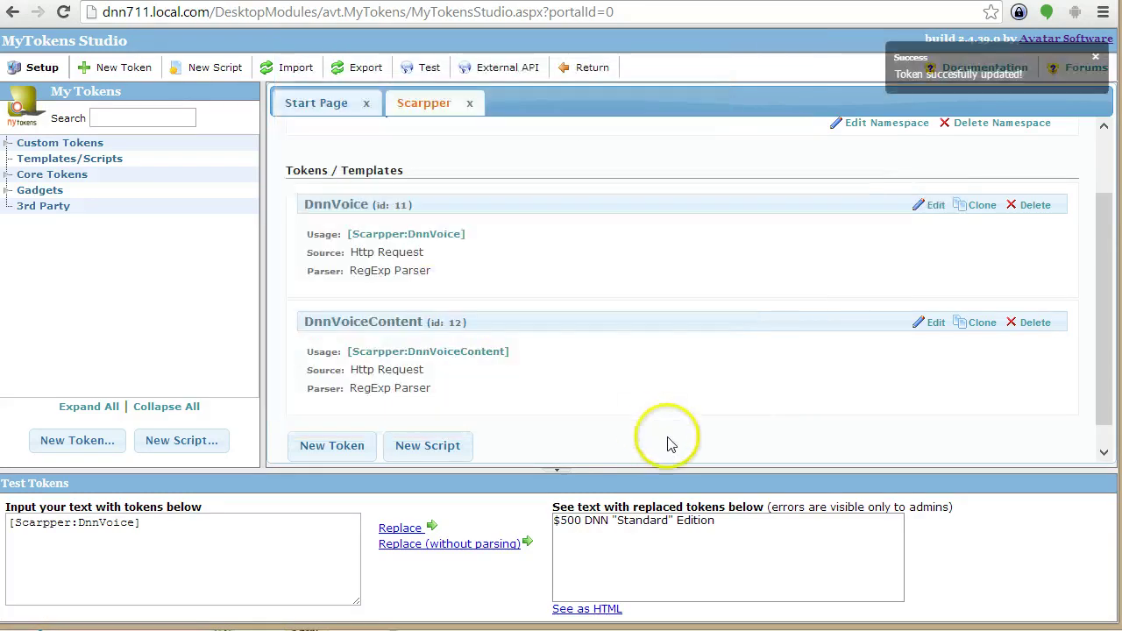
click(455, 355)
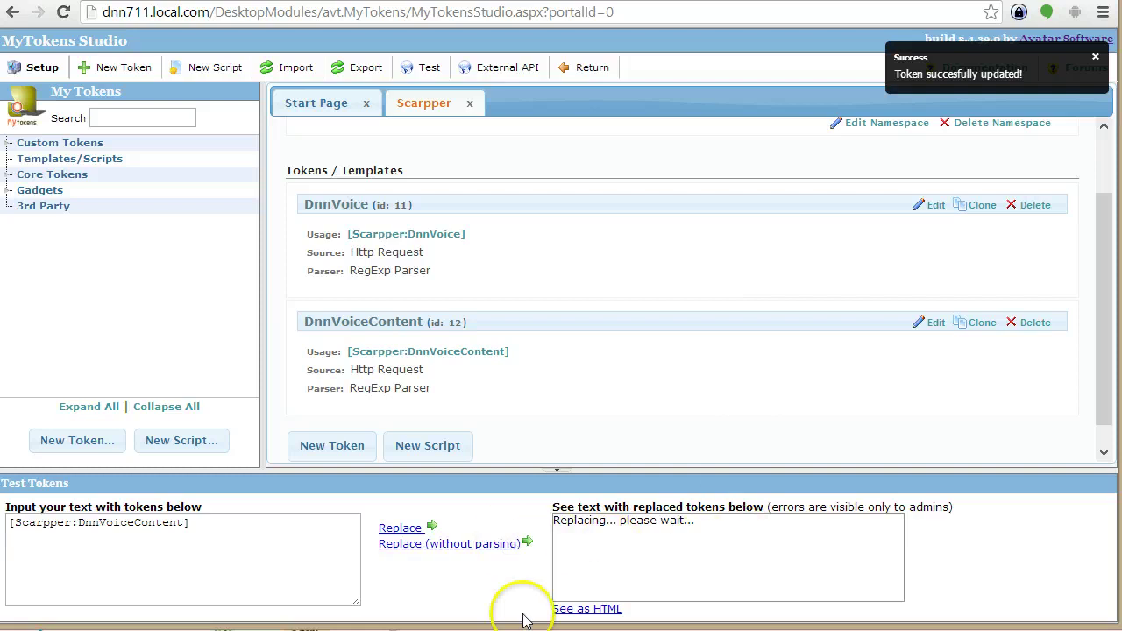
- Put [Scarpper:DnnVoice] before [Scarpper:DnnVoiceContent] in Test Tokens and run the replacement
drag(756, 571, 513, 494)
click(814, 576)
drag(812, 574, 561, 511)
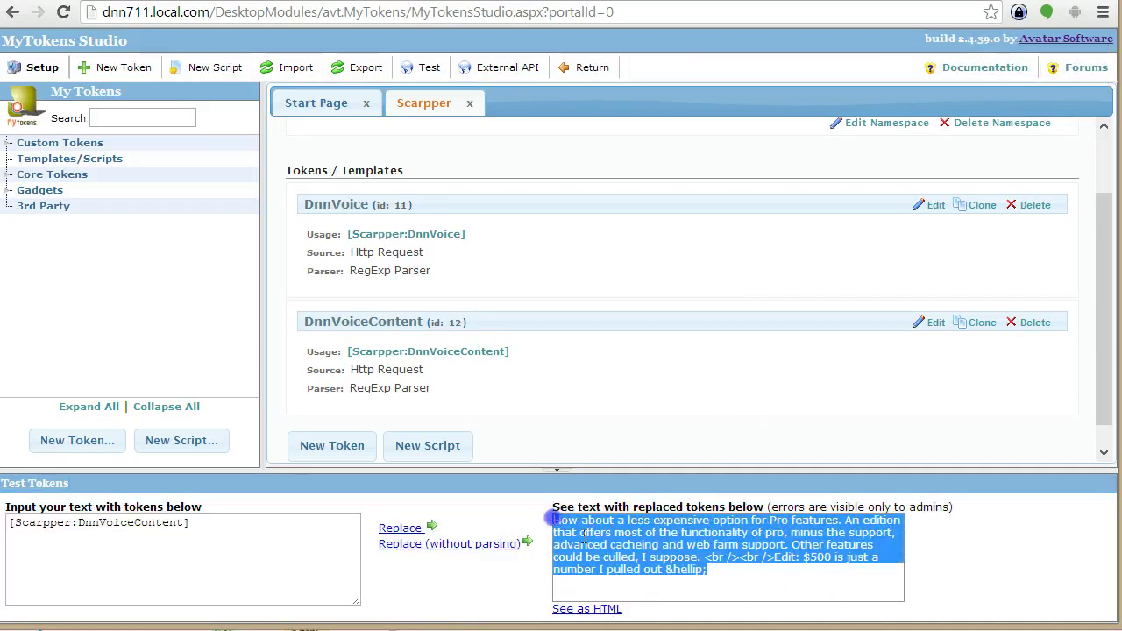
click(622, 546)
drag(465, 234, 358, 234)
click(285, 531)
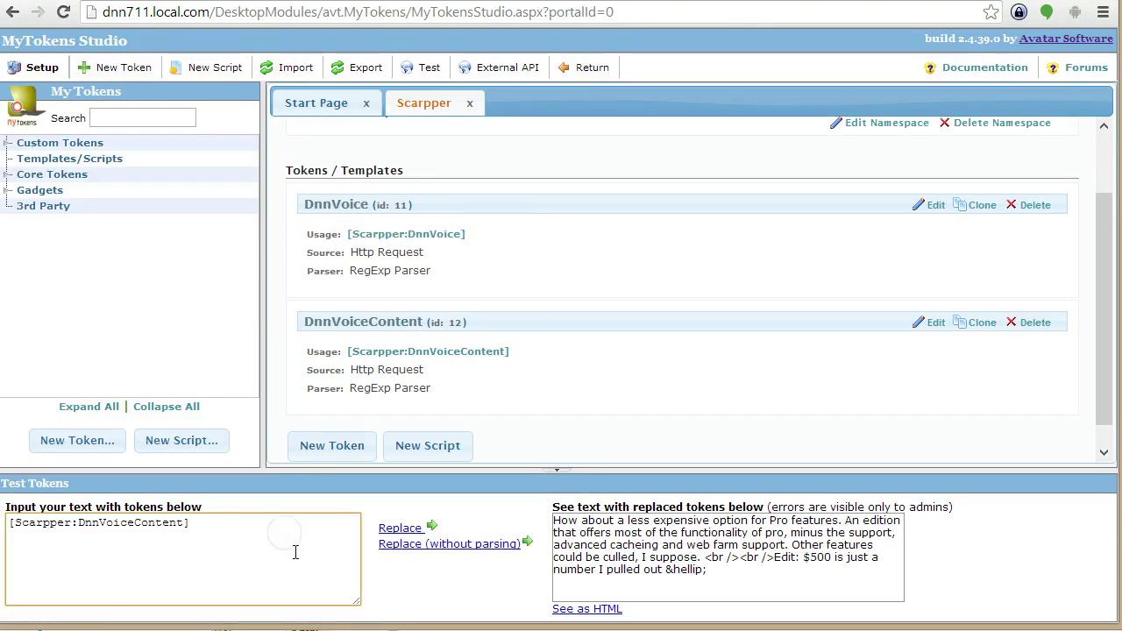
key(Home)
text([Scarpper:DnnVoice])
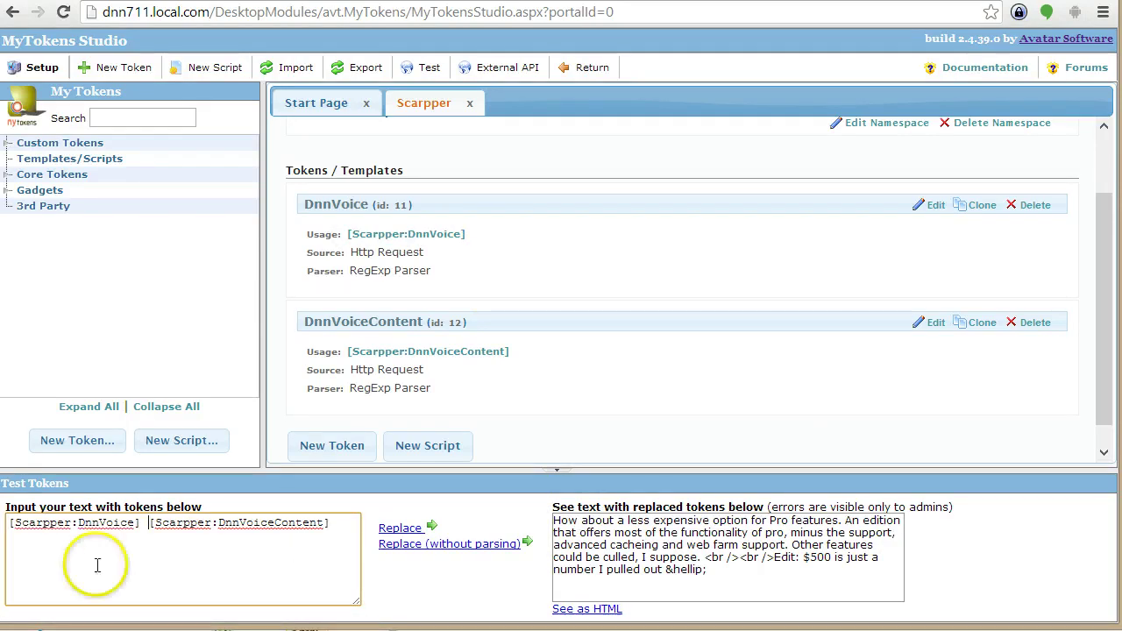
click(408, 528)
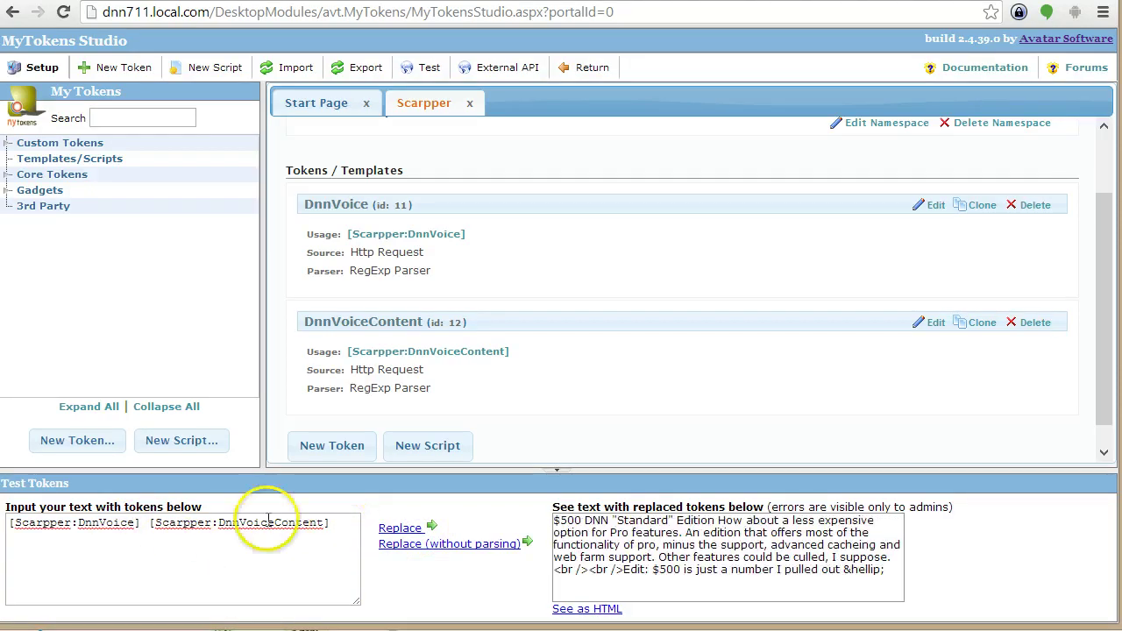
- Point out the token names and namespace colon separators in both test tokens
double_click(106, 523)
double_click(232, 522)
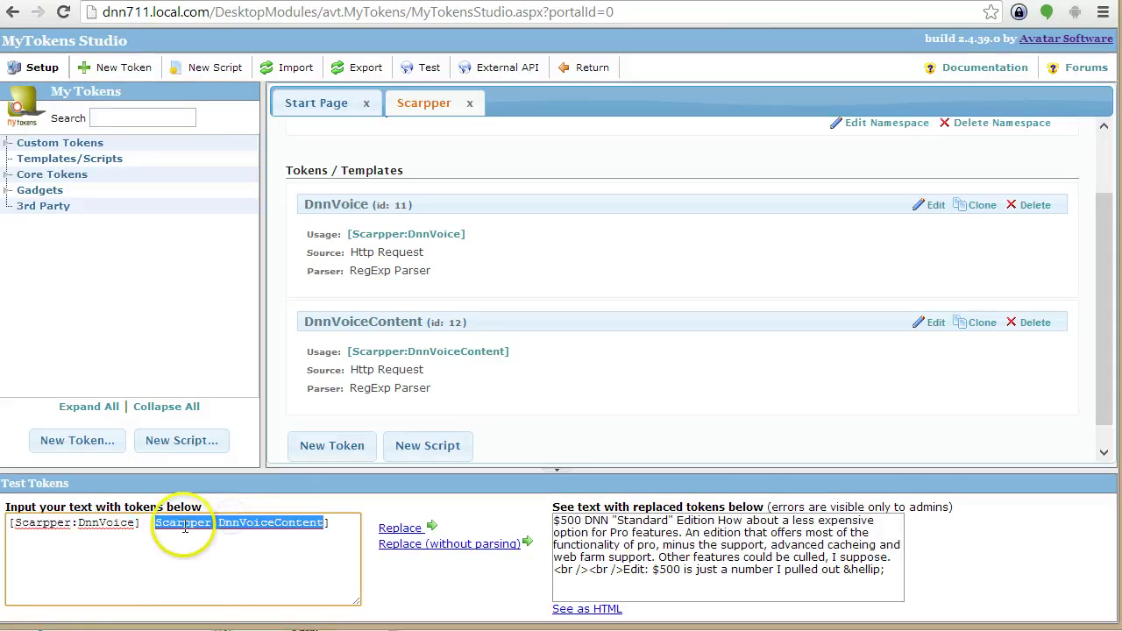
double_click(74, 524)
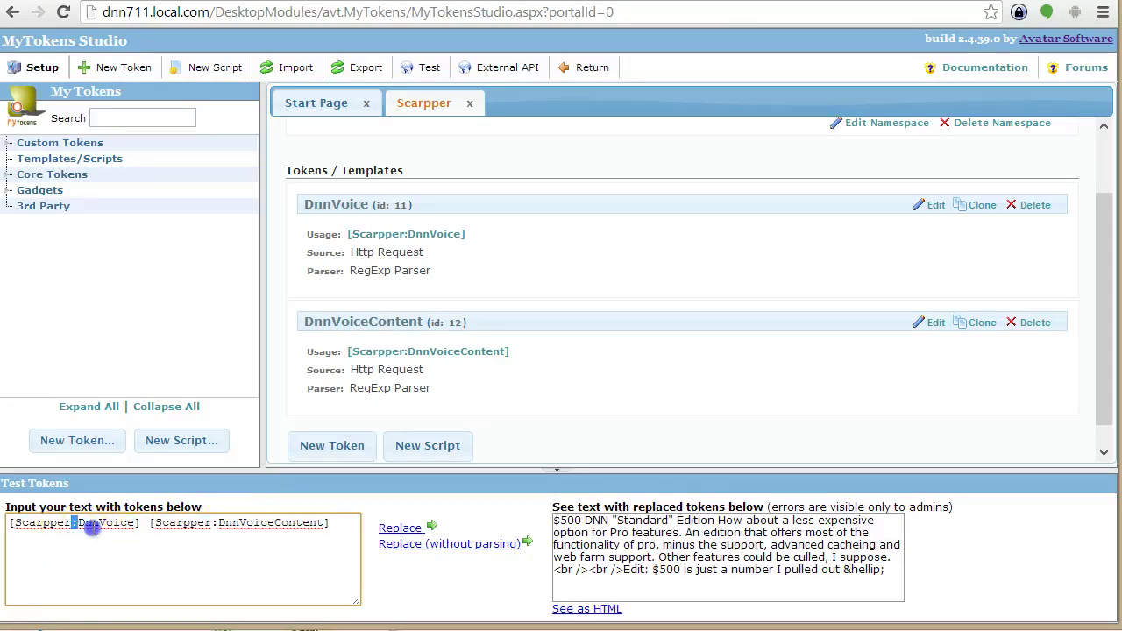
double_click(214, 523)
click(347, 545)
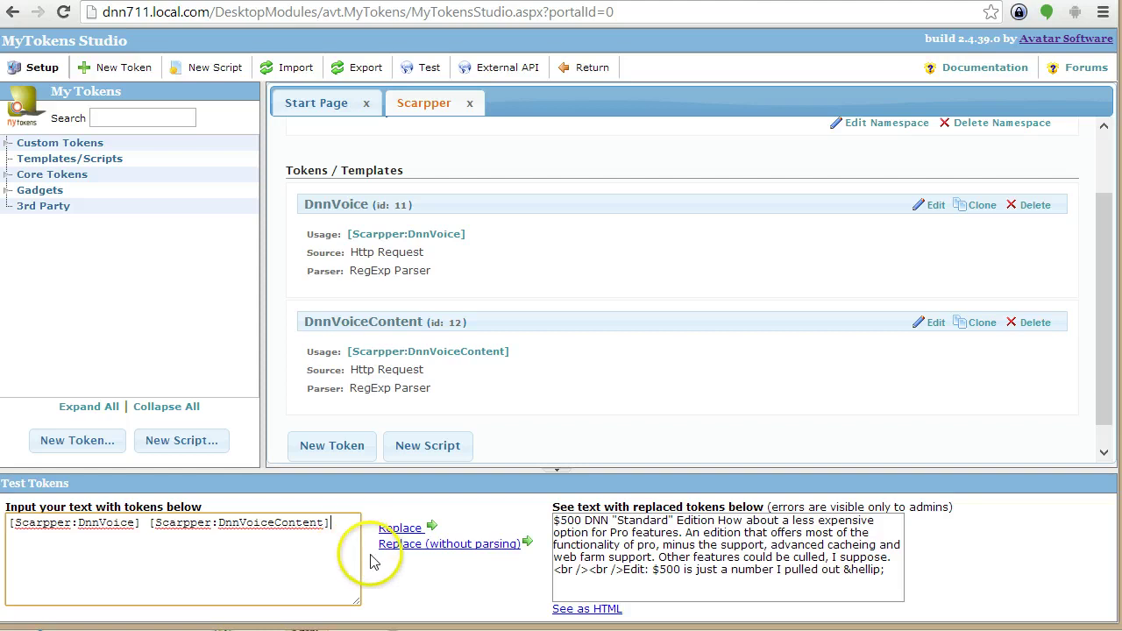
click(932, 427)
- Reopen DnnVoice's settings to inspect its 3600-second Cache Time and the Global (Per Host) layer choices
click(936, 207)
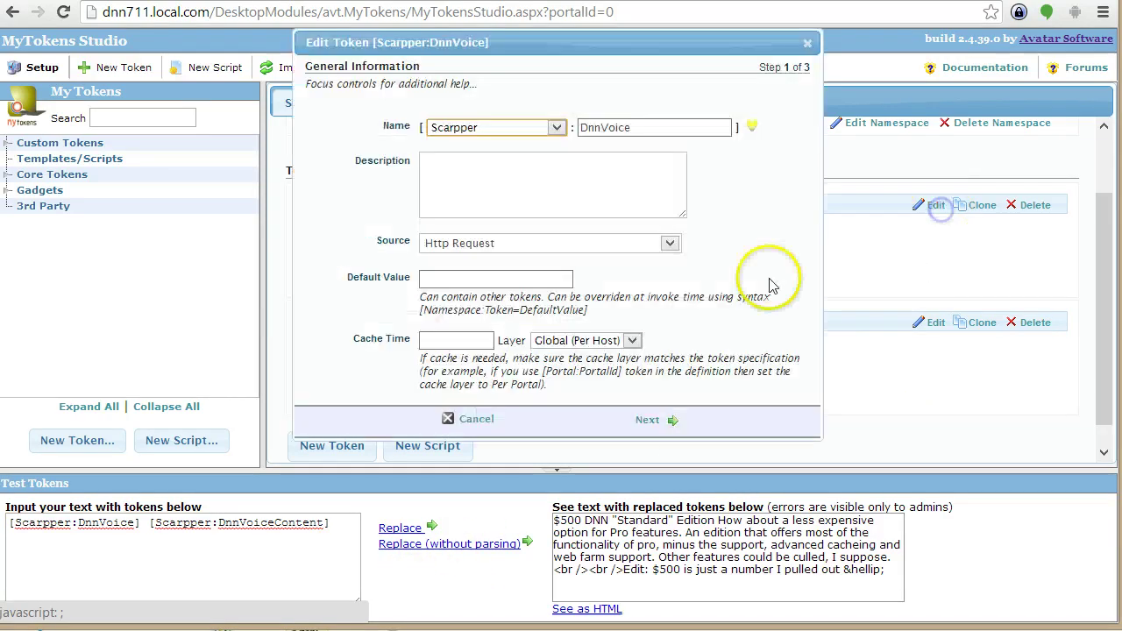
click(478, 419)
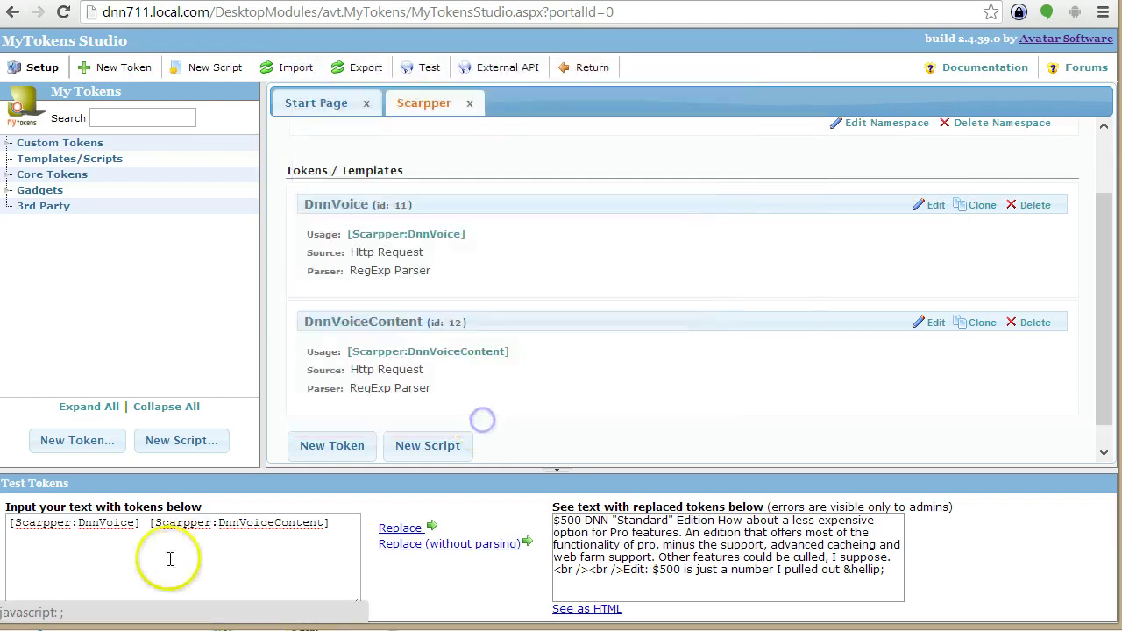
click(931, 206)
click(462, 359)
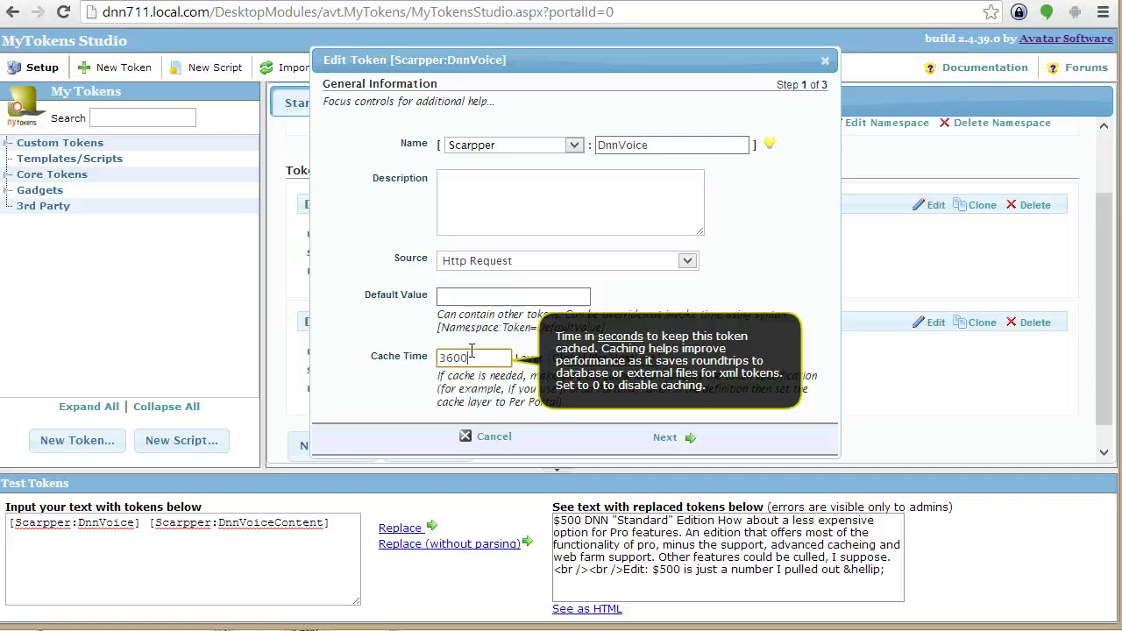
click(817, 254)
click(486, 358)
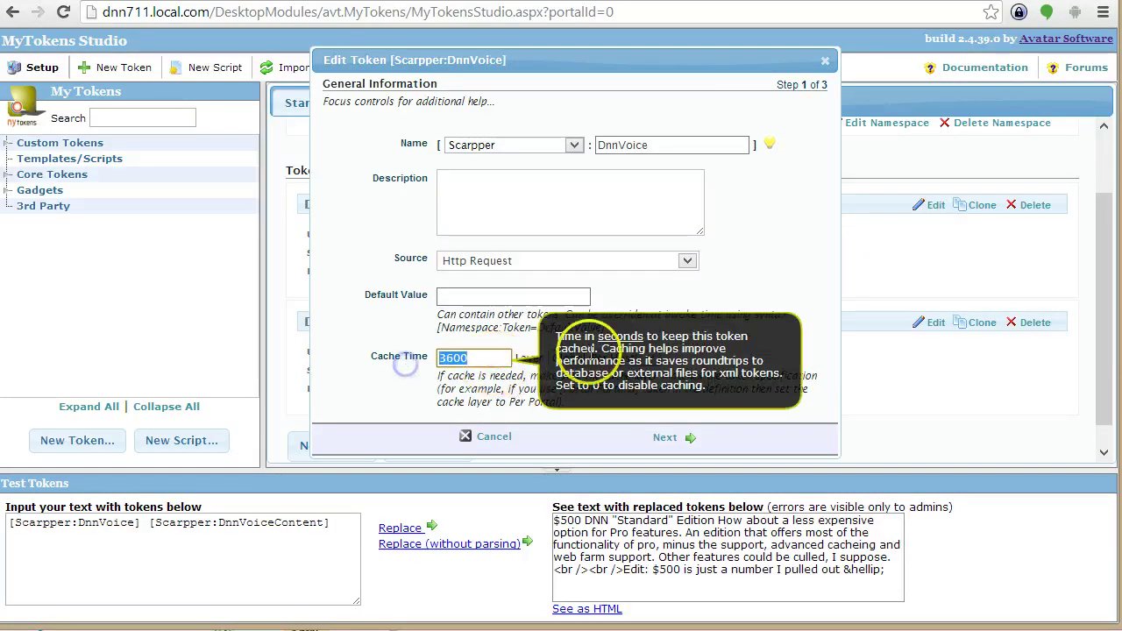
click(796, 288)
click(640, 360)
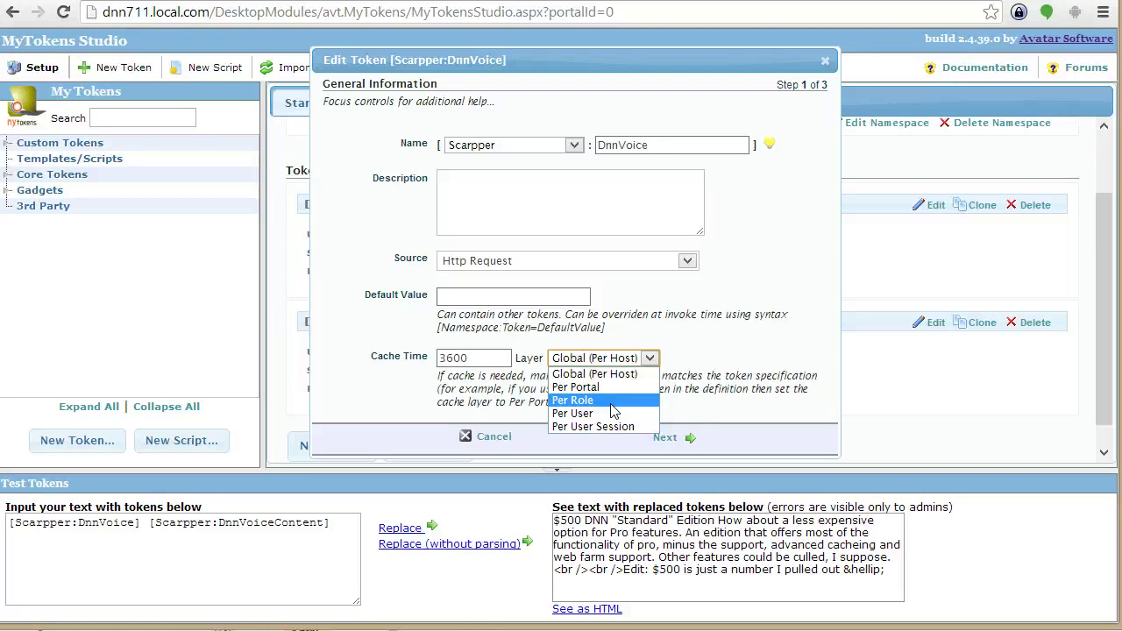
- Try the Per User cache layer, then set the layer back to Global (Per Host)
click(601, 418)
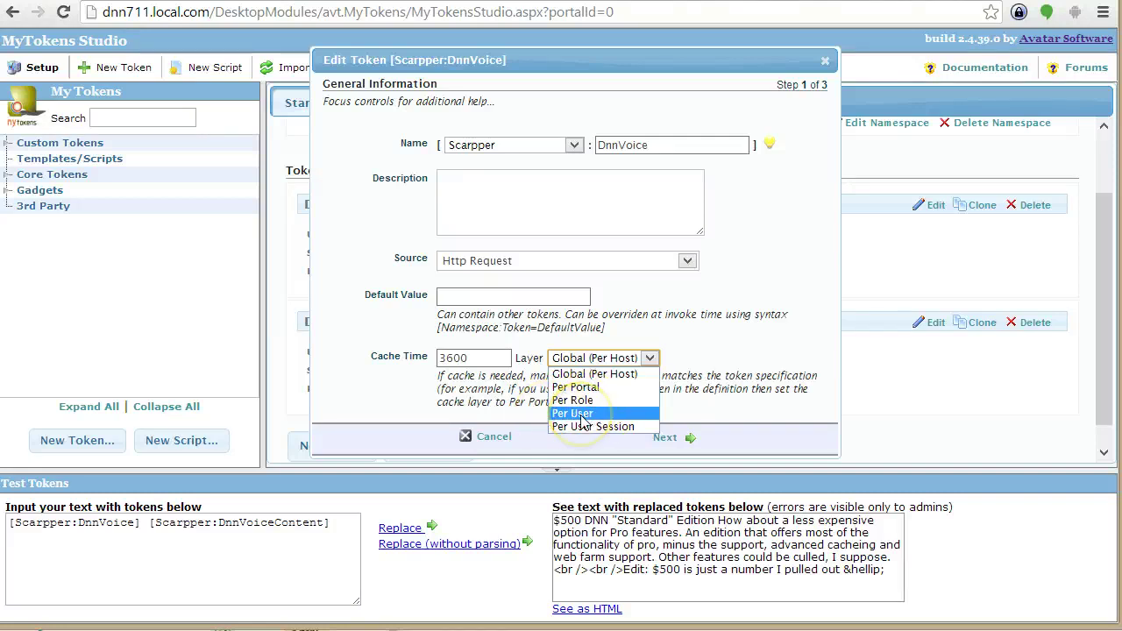
click(581, 414)
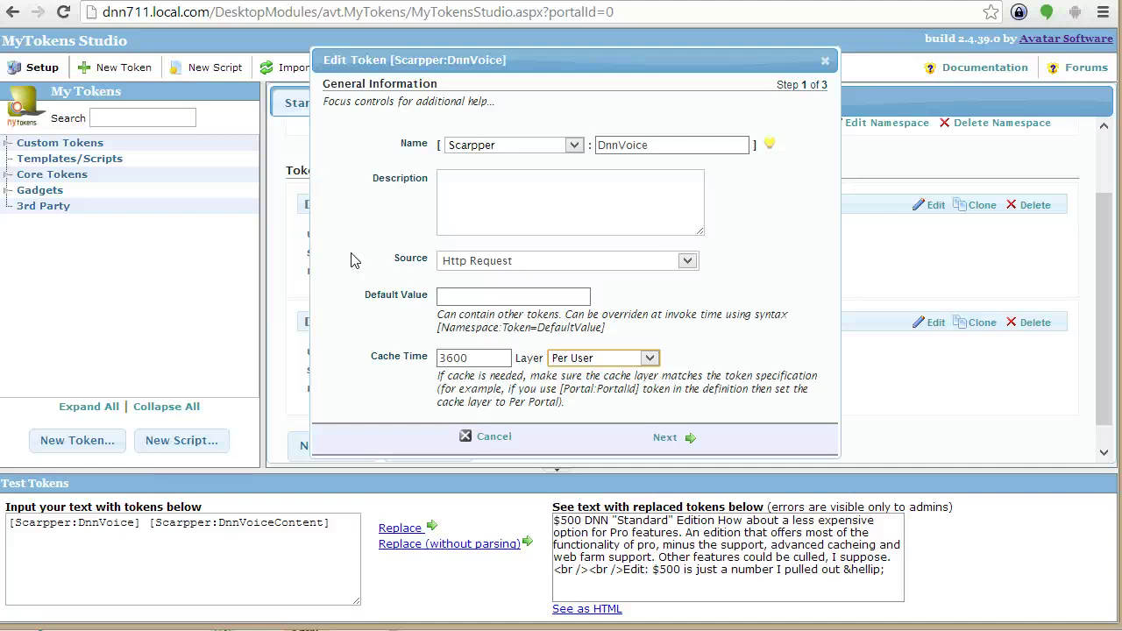
click(605, 358)
click(604, 357)
click(607, 358)
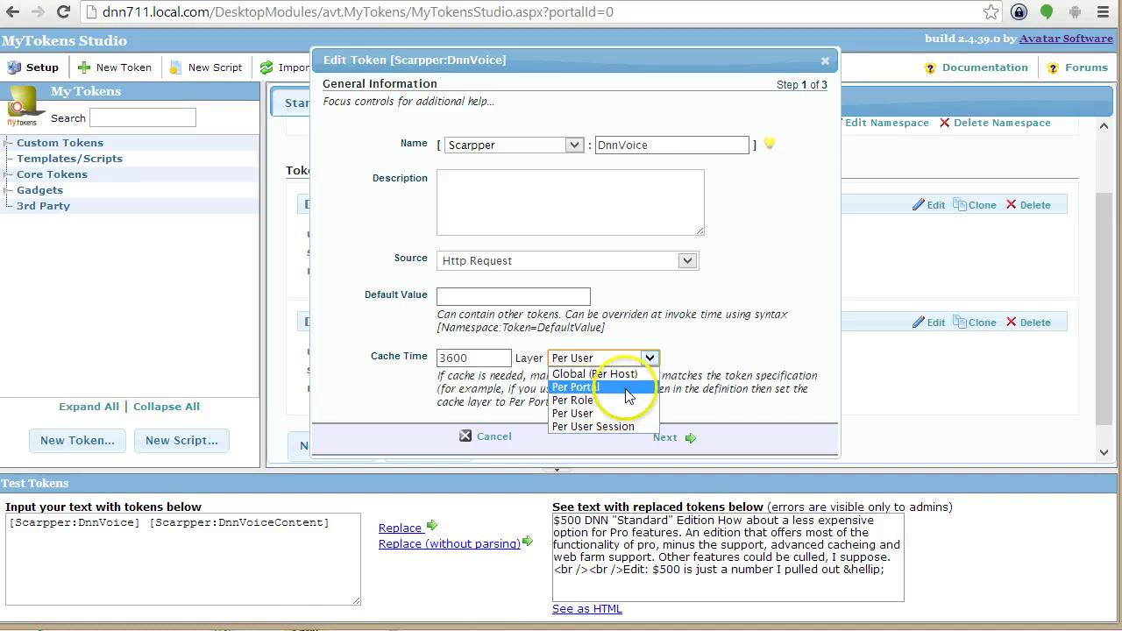
drag(714, 314, 679, 342)
click(680, 360)
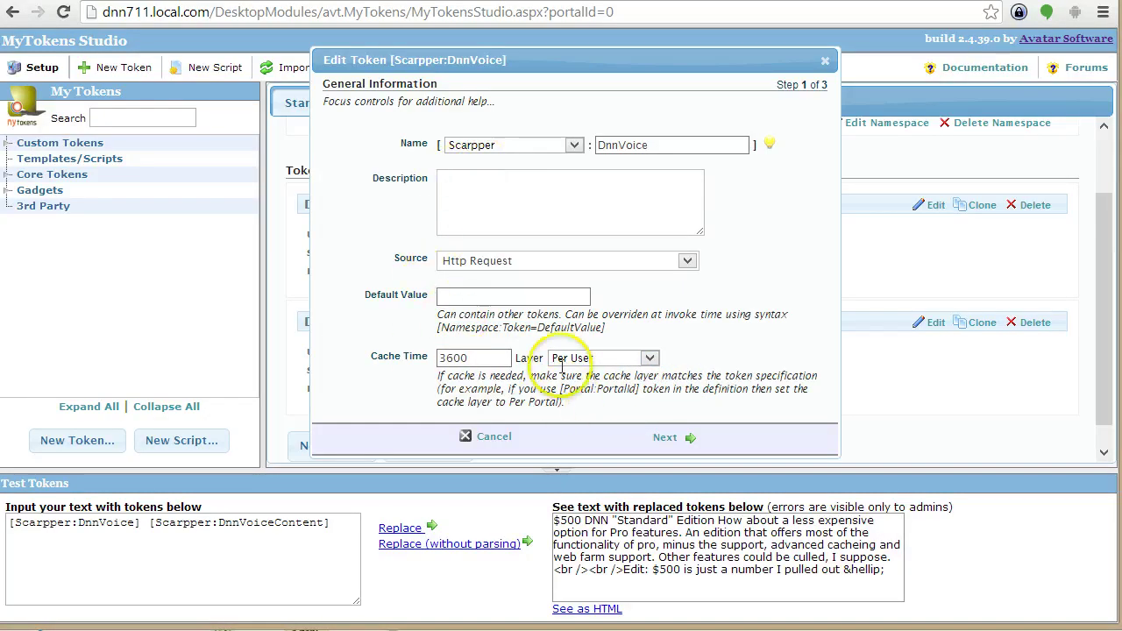
click(572, 358)
click(578, 373)
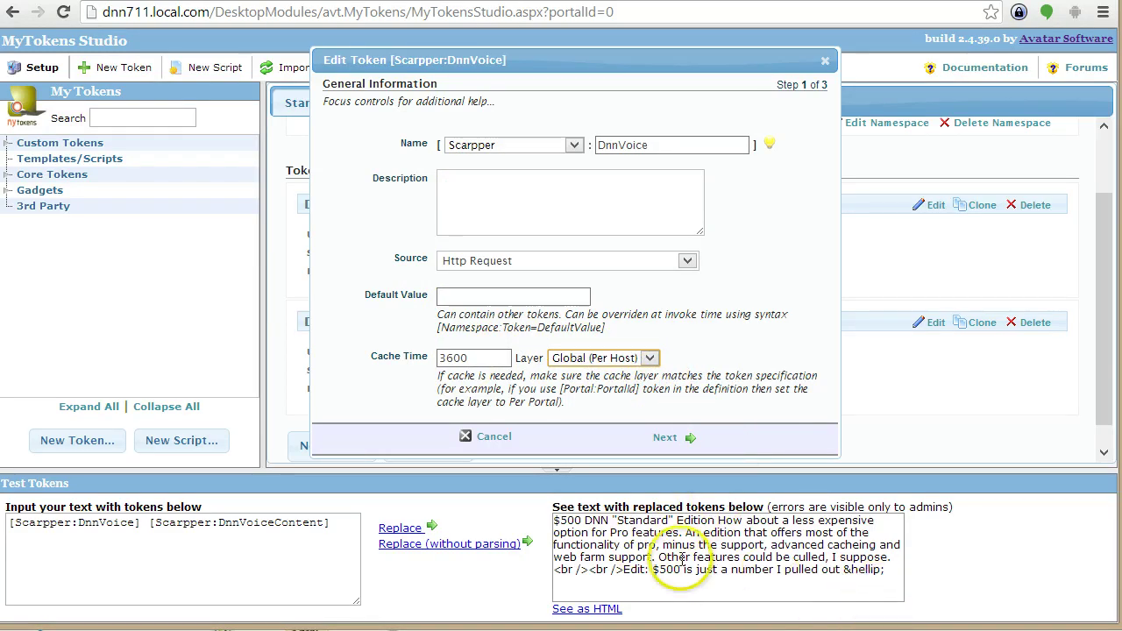
- Step through the wizard and save DnnVoice with its 3600-second global cache
click(666, 439)
click(671, 441)
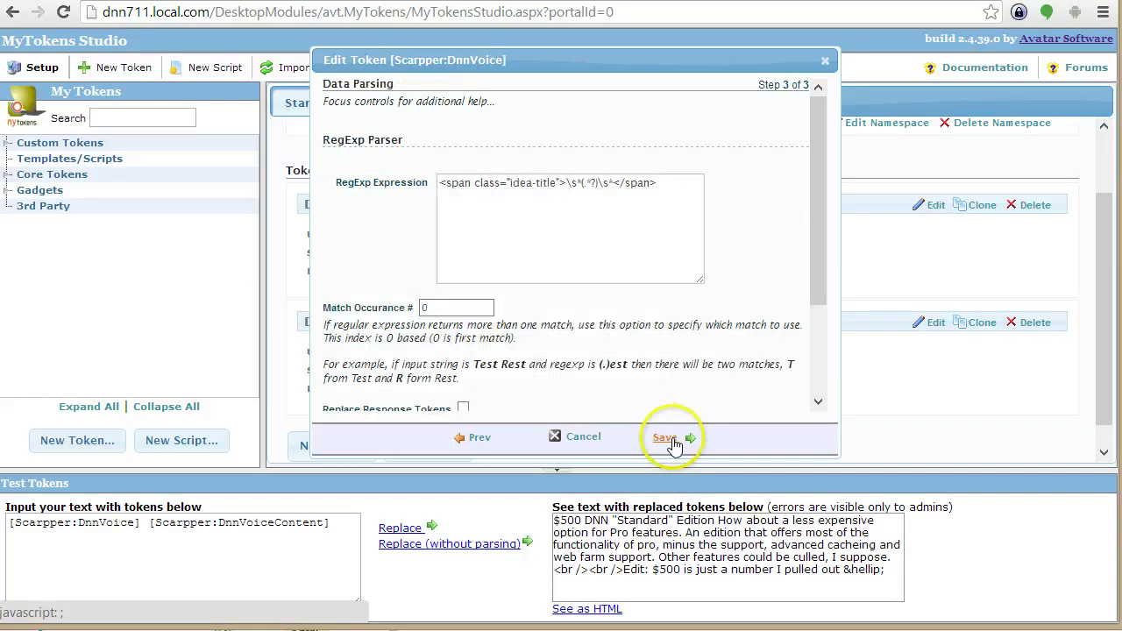
click(671, 441)
- Run Replace on [Scarpper:DnnVoice] alone and highlight the returned title $500 DNN "Standard" Edition
click(429, 235)
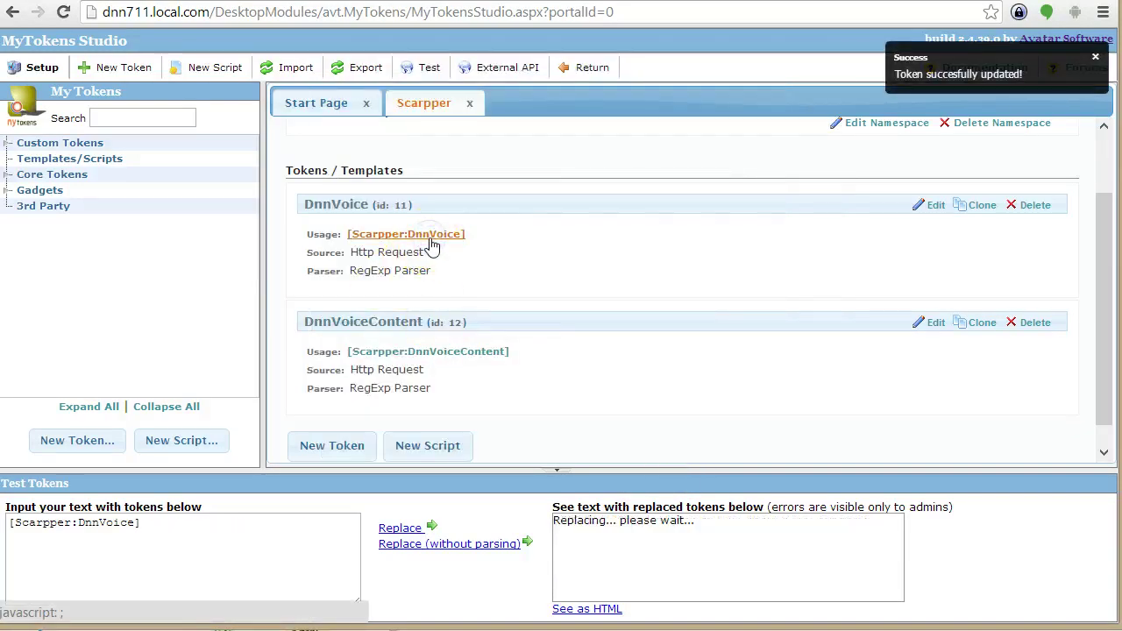
drag(706, 522, 565, 521)
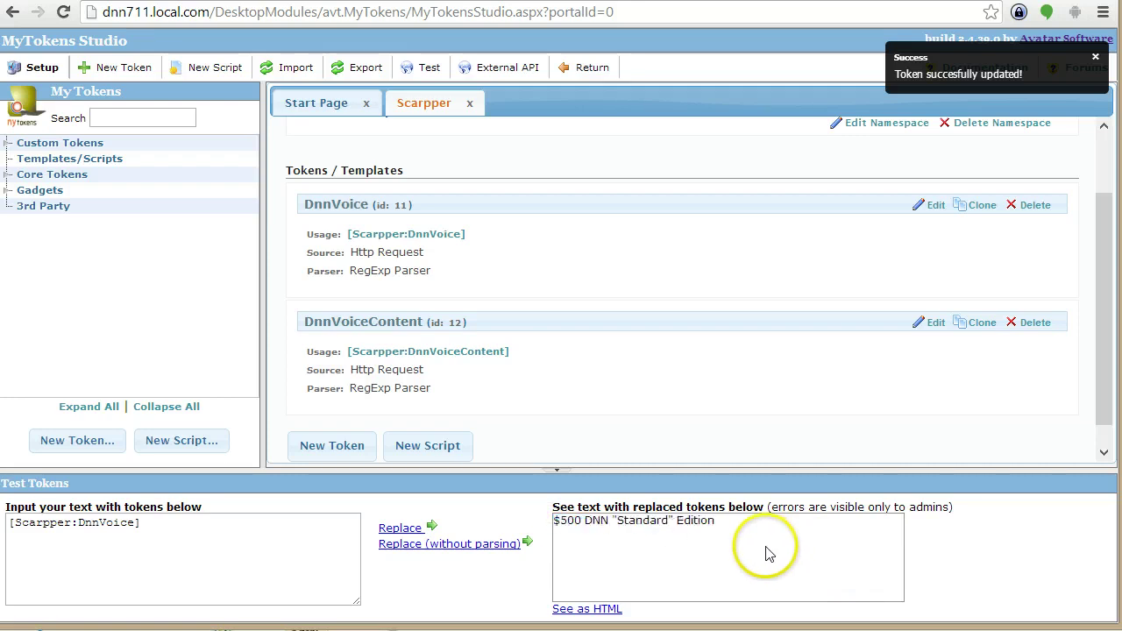
drag(715, 521, 564, 520)
click(616, 543)
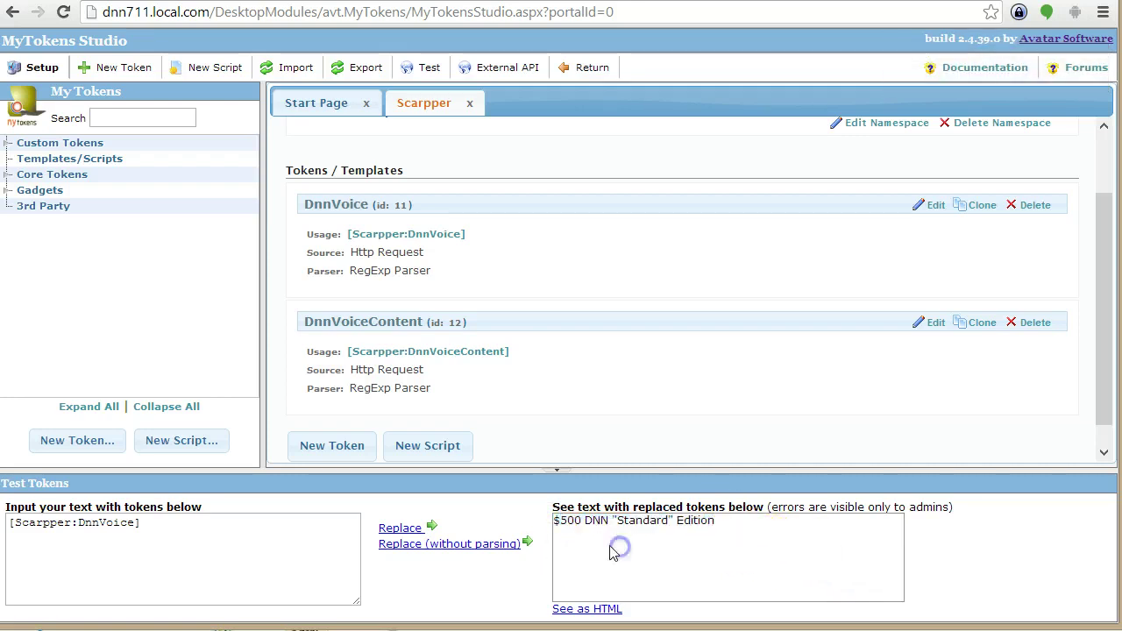
click(410, 529)
drag(672, 521, 526, 521)
click(427, 541)
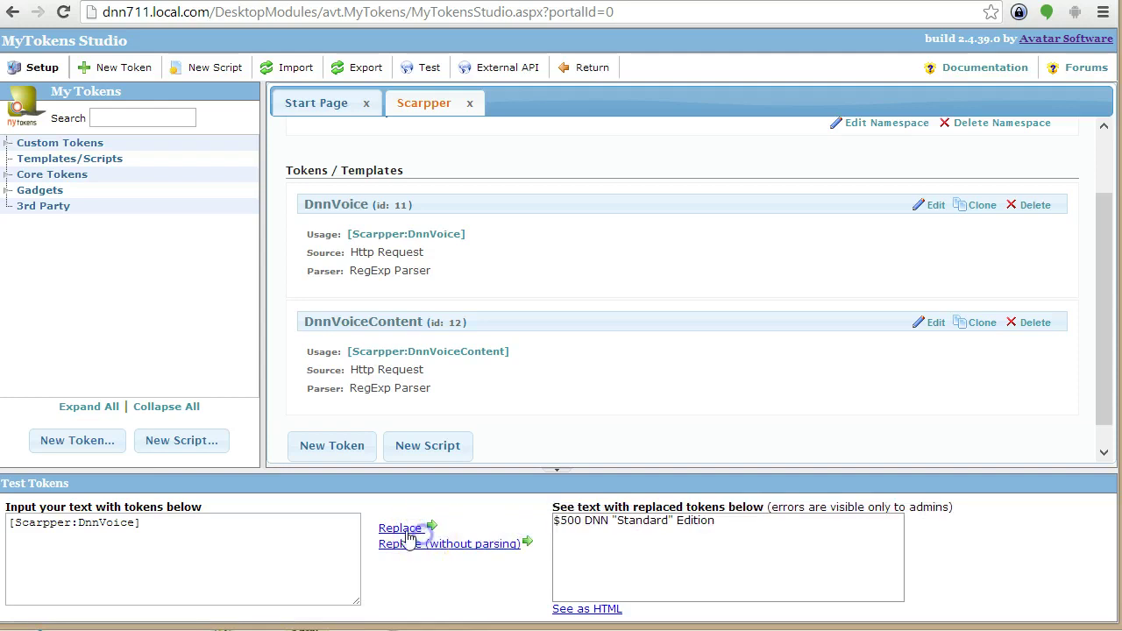
click(399, 529)
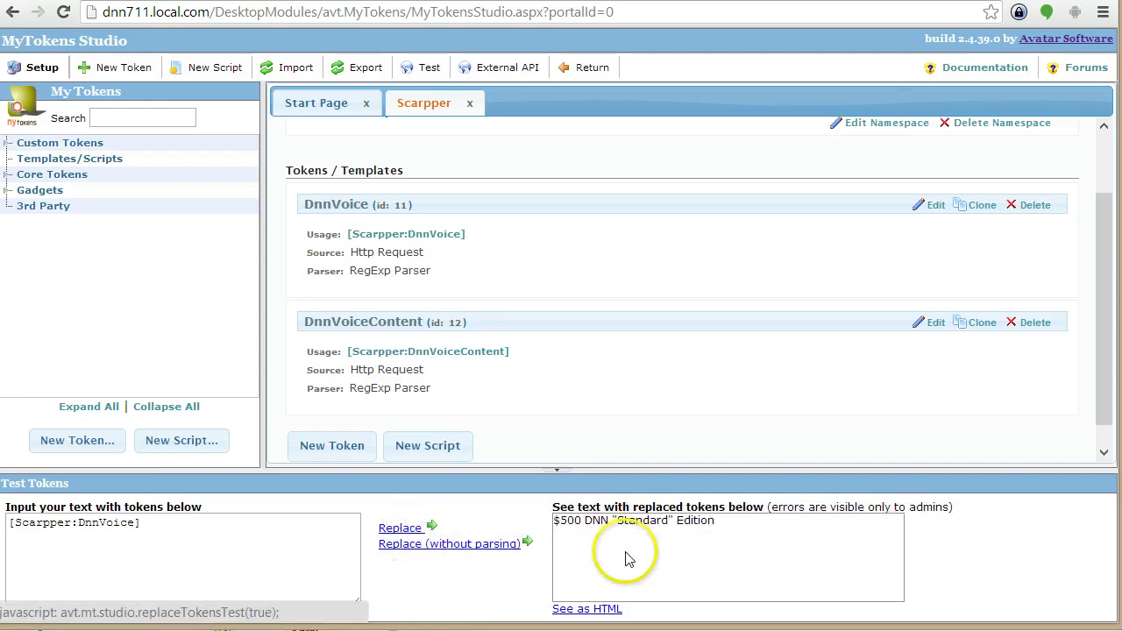
drag(743, 524, 554, 519)
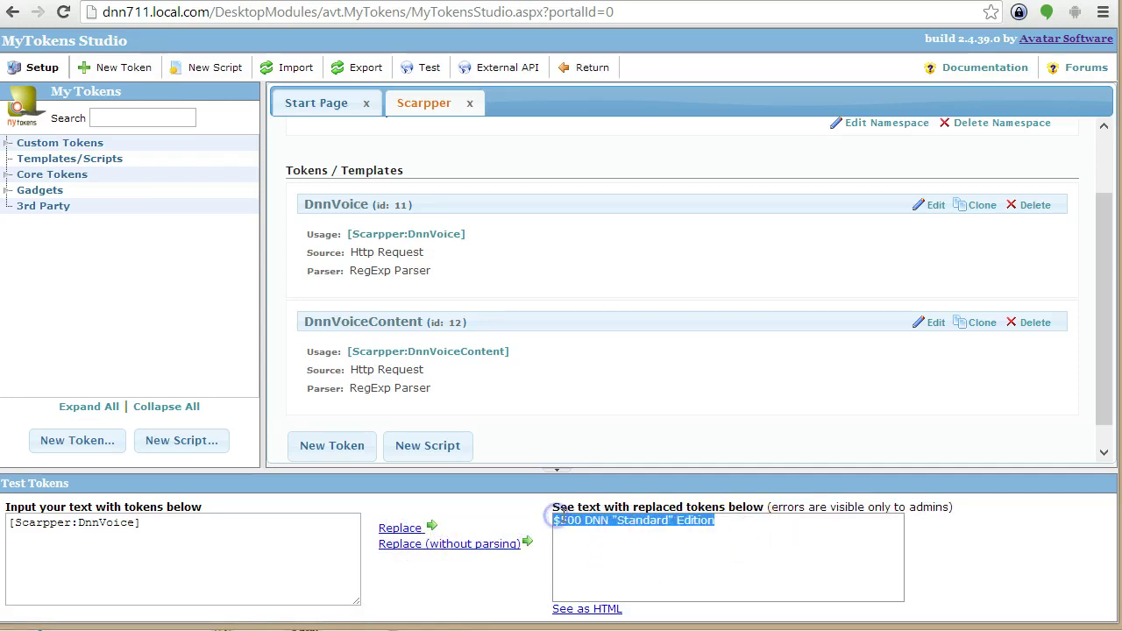
click(696, 427)
click(710, 409)
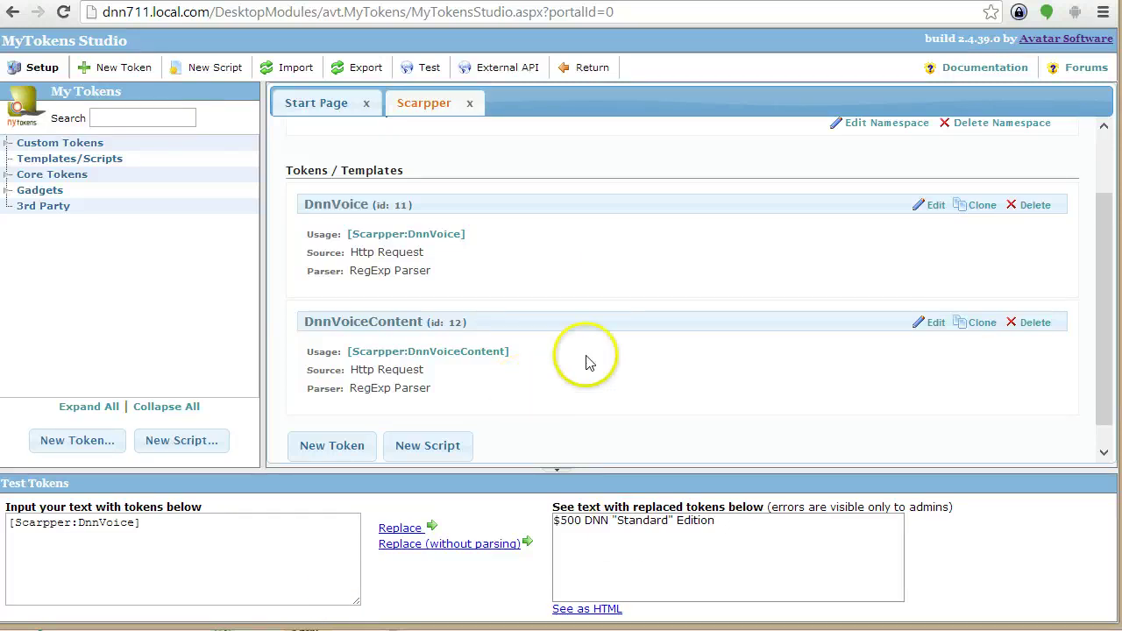
- Reopen the DnnVoice token and switch its response parsing to XML (XPath) Parsing
click(931, 207)
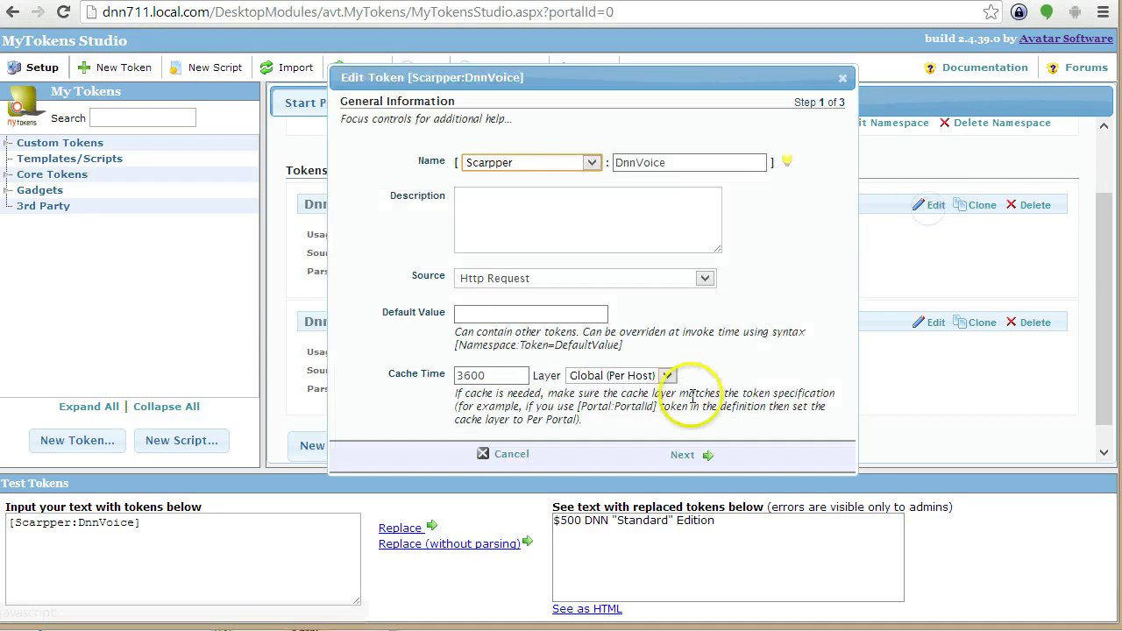
click(687, 454)
scroll(712, 413, down, 5)
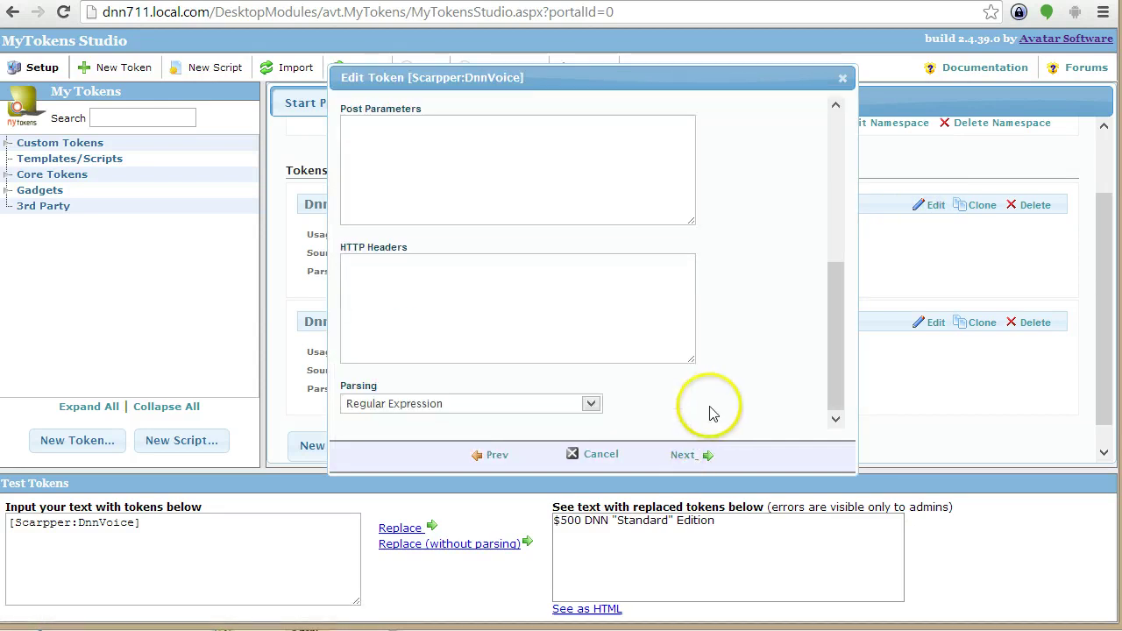
click(561, 410)
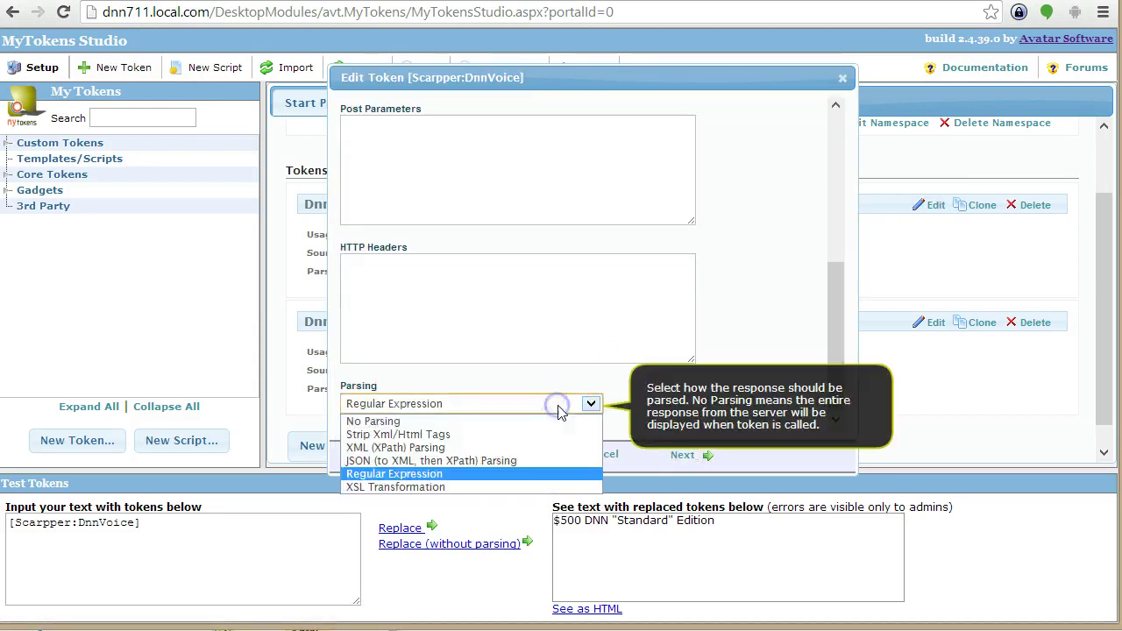
click(452, 449)
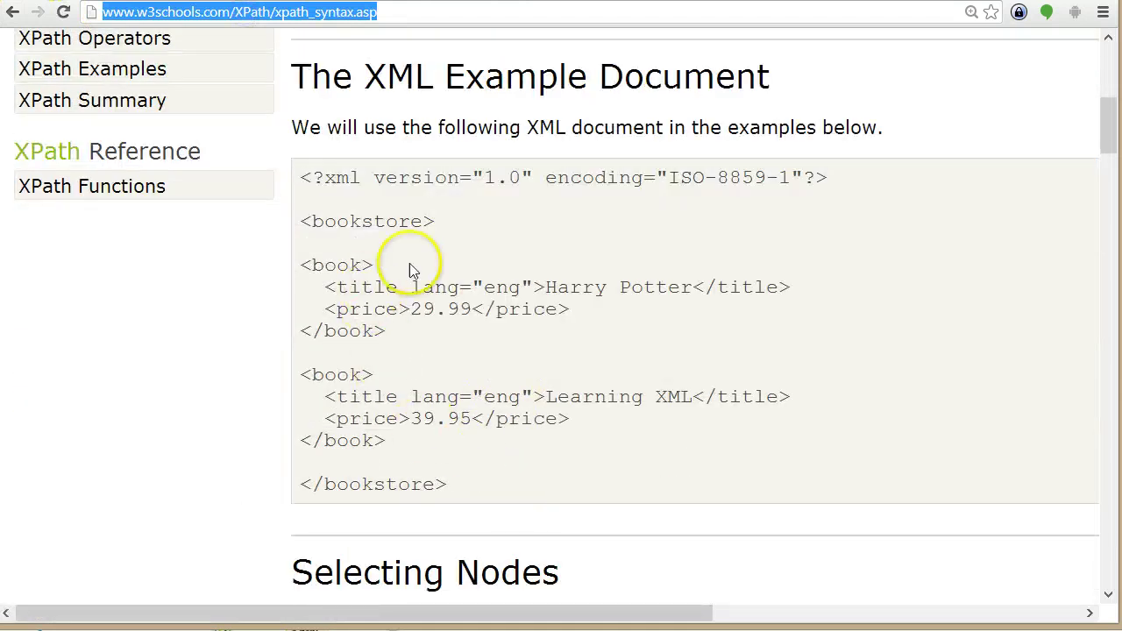
- Scroll the W3Schools XPath Syntax page down to review the path expression examples
scroll(473, 368, down, 3)
scroll(473, 377, down, 2)
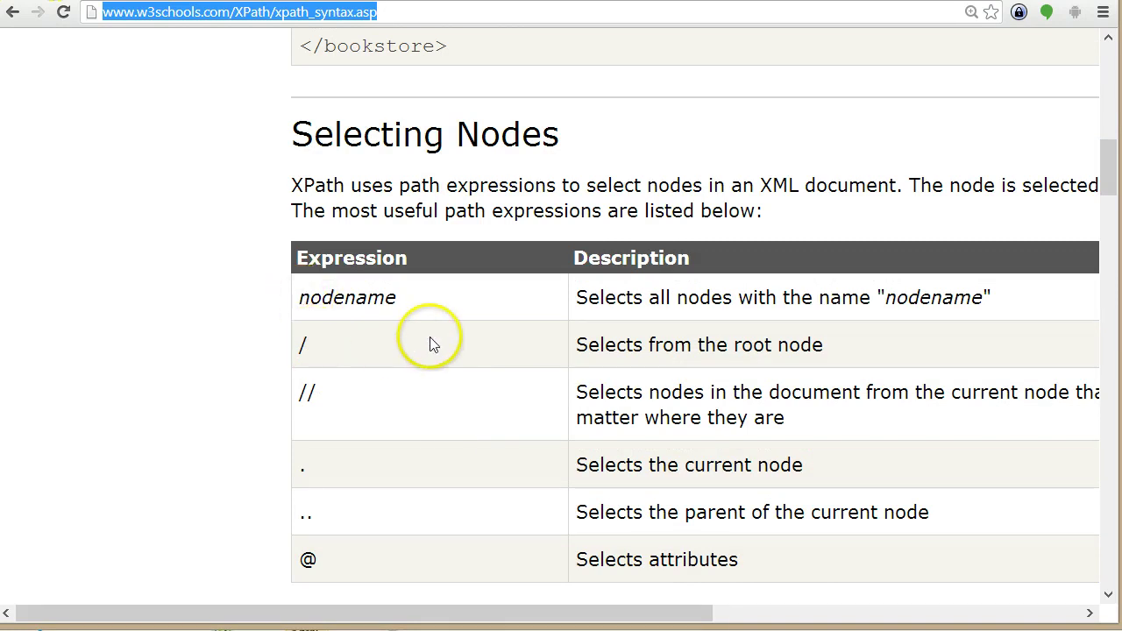
right_click(395, 347)
scroll(414, 347, down, 3)
scroll(468, 232, down, 4)
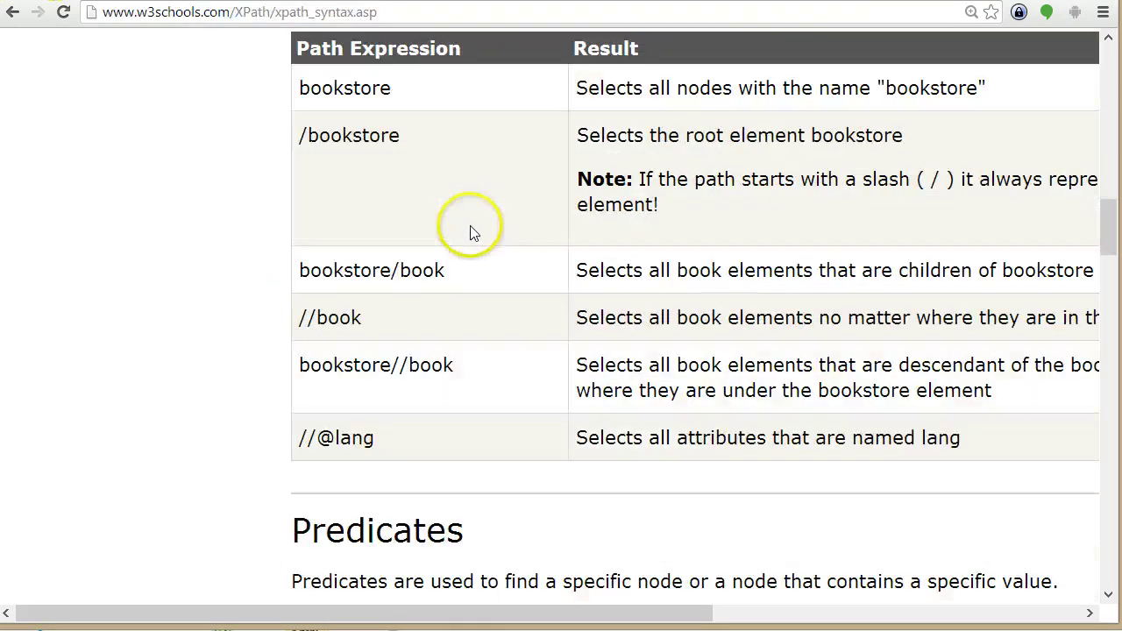
right_click(443, 286)
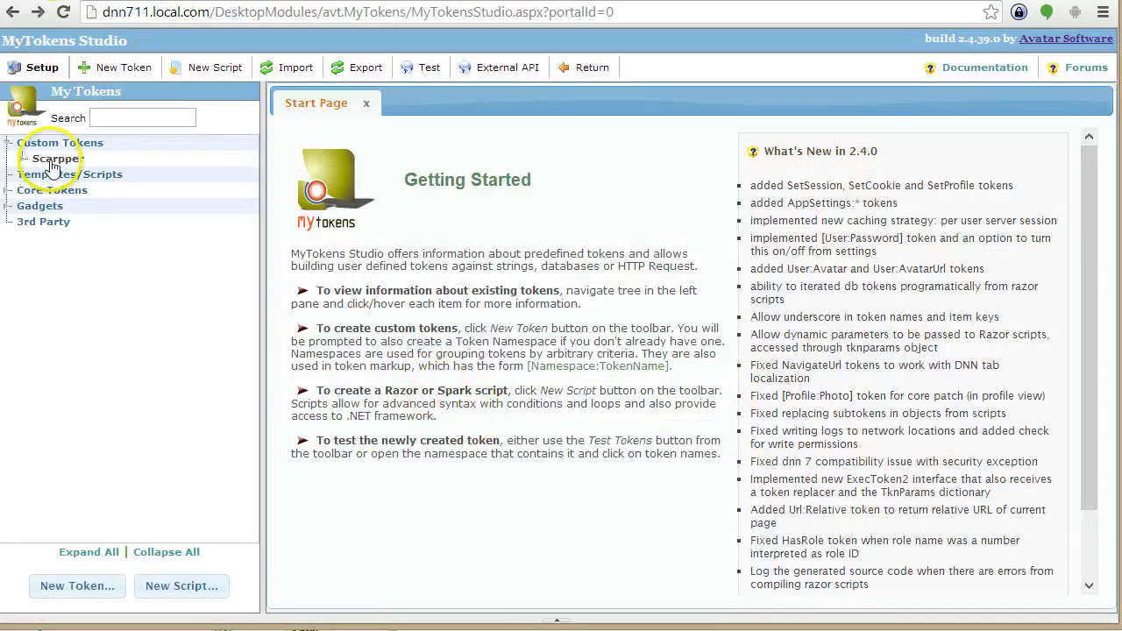
- Reopen DnnVoice from the Scarpper namespace, choose XML (XPath) Parsing, and reach the empty XPath step
click(42, 160)
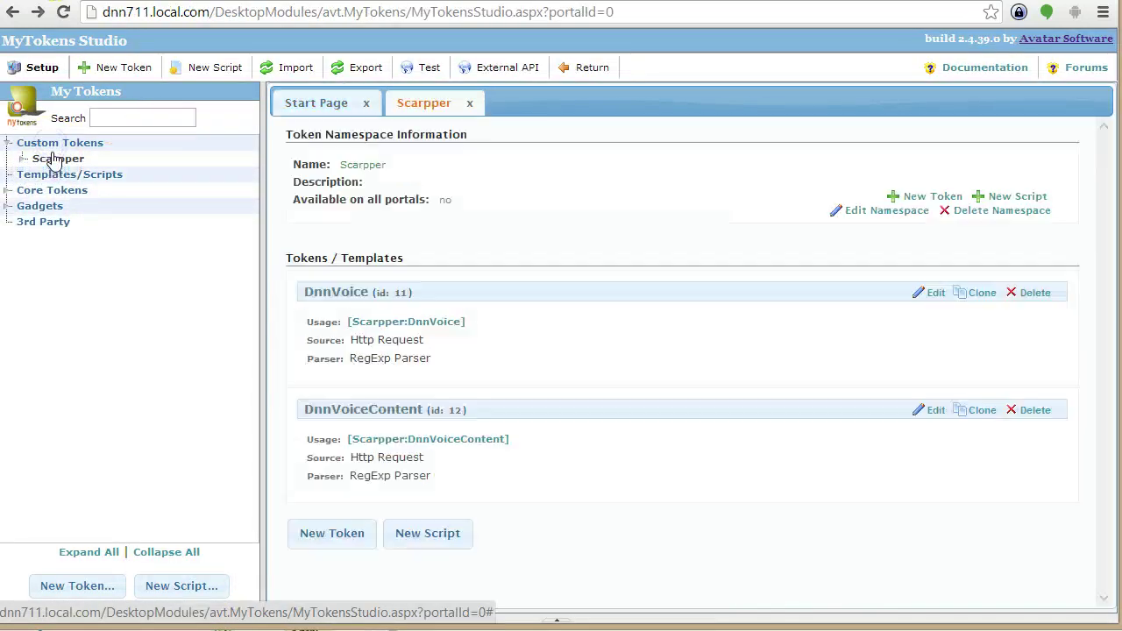
click(929, 302)
click(653, 426)
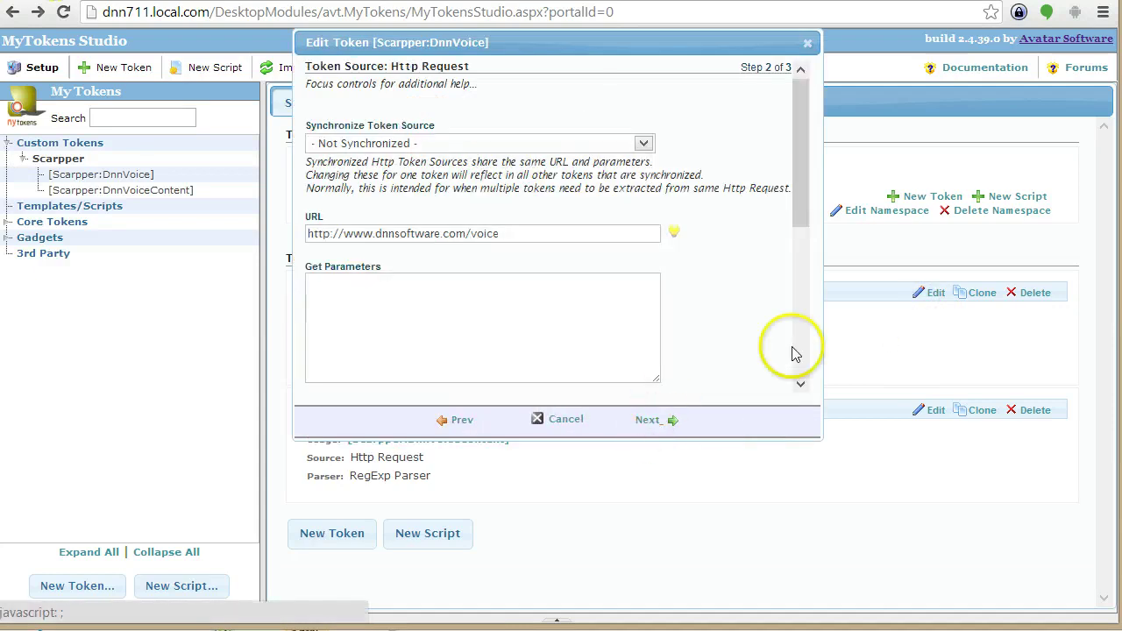
scroll(795, 350, down, 5)
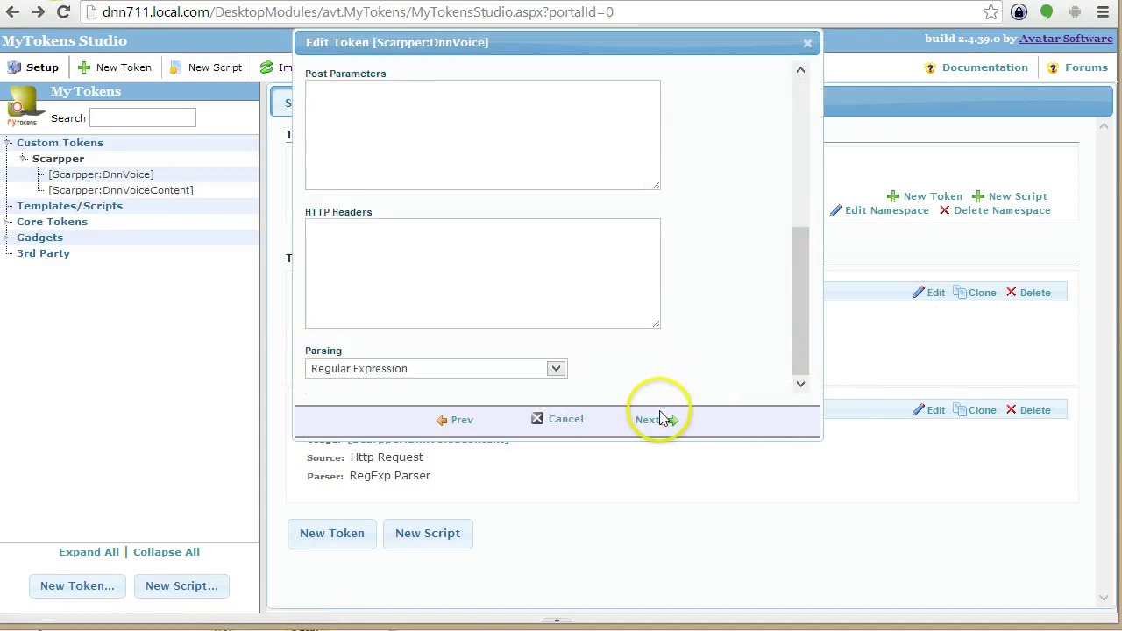
click(481, 369)
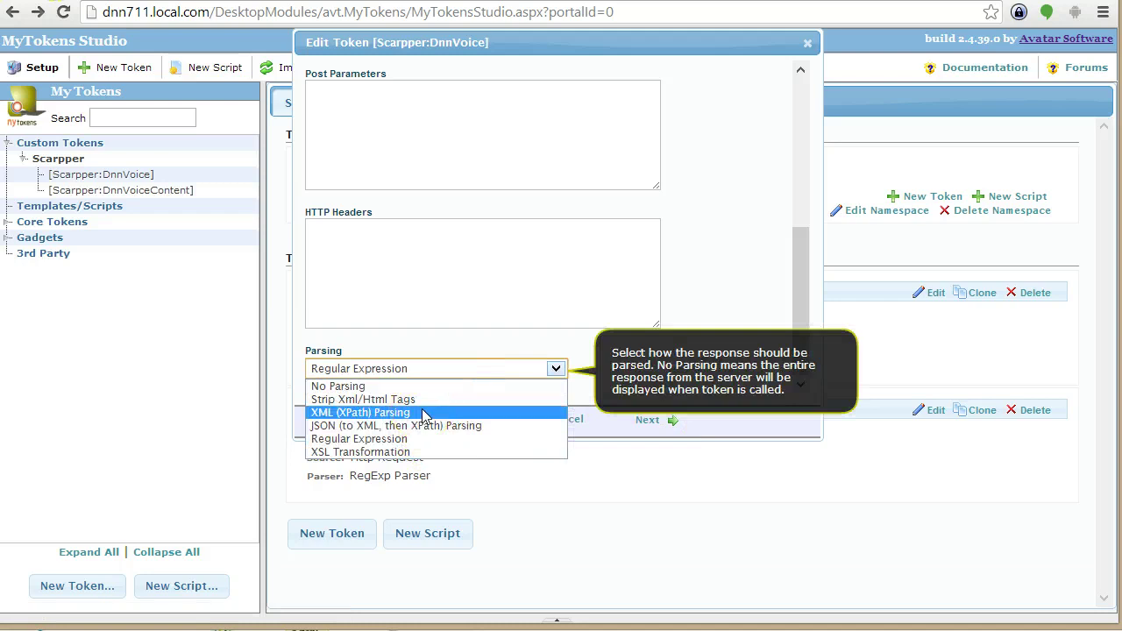
click(419, 412)
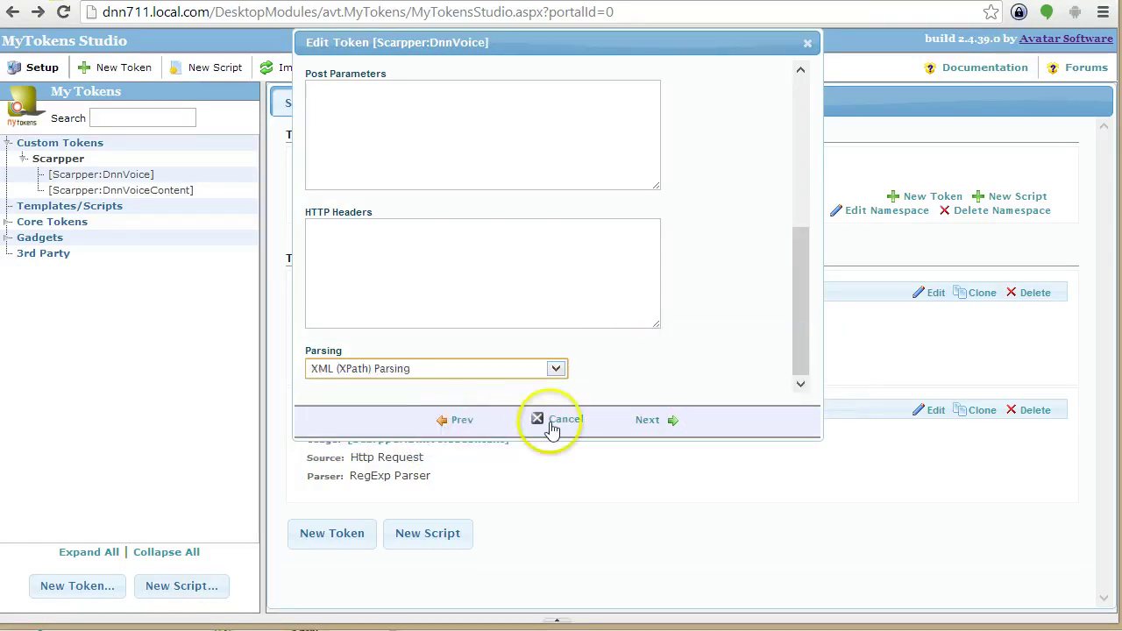
click(645, 420)
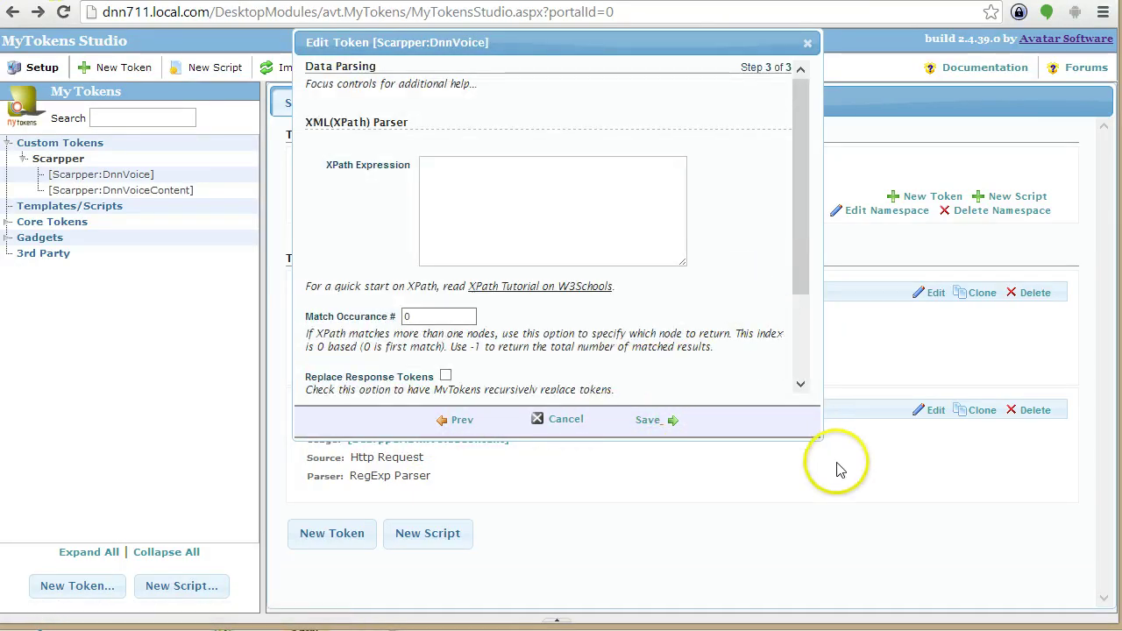
drag(666, 42, 752, 76)
scroll(732, 208, down, 1)
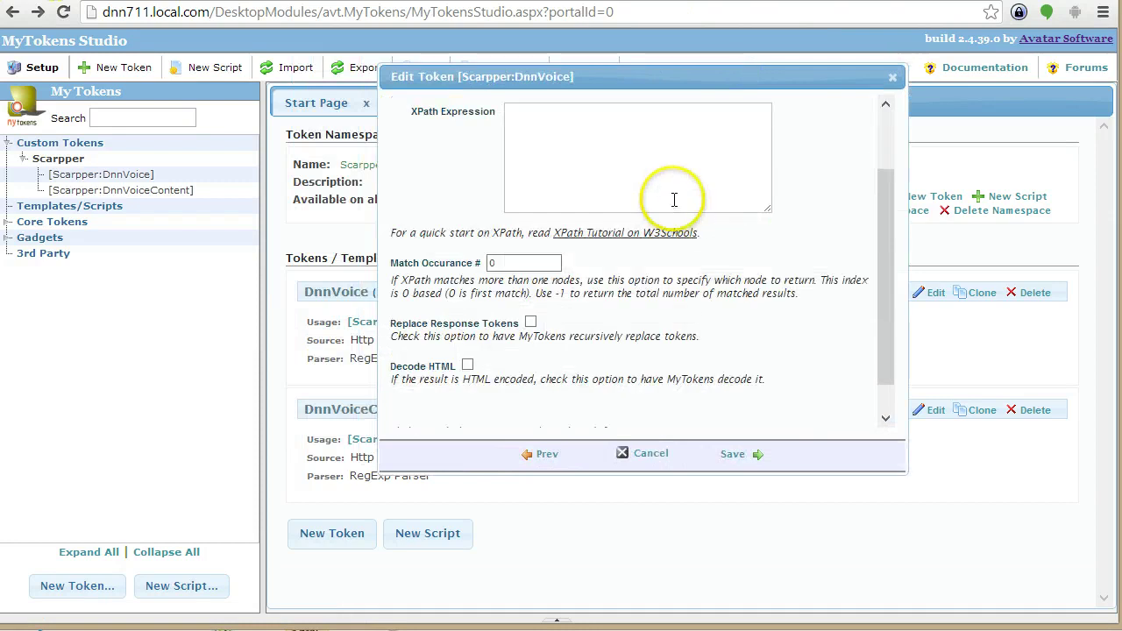
scroll(671, 195, up, 1)
click(628, 245)
key(ctrl+Tab)
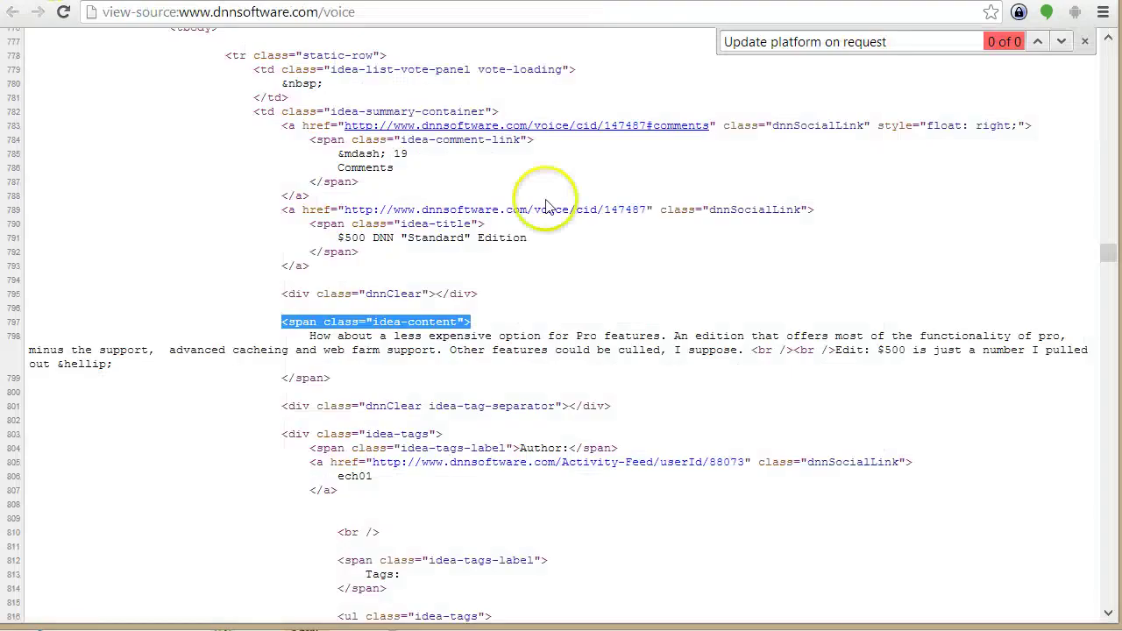
double_click(303, 321)
click(817, 42)
key(ctrl+Tab)
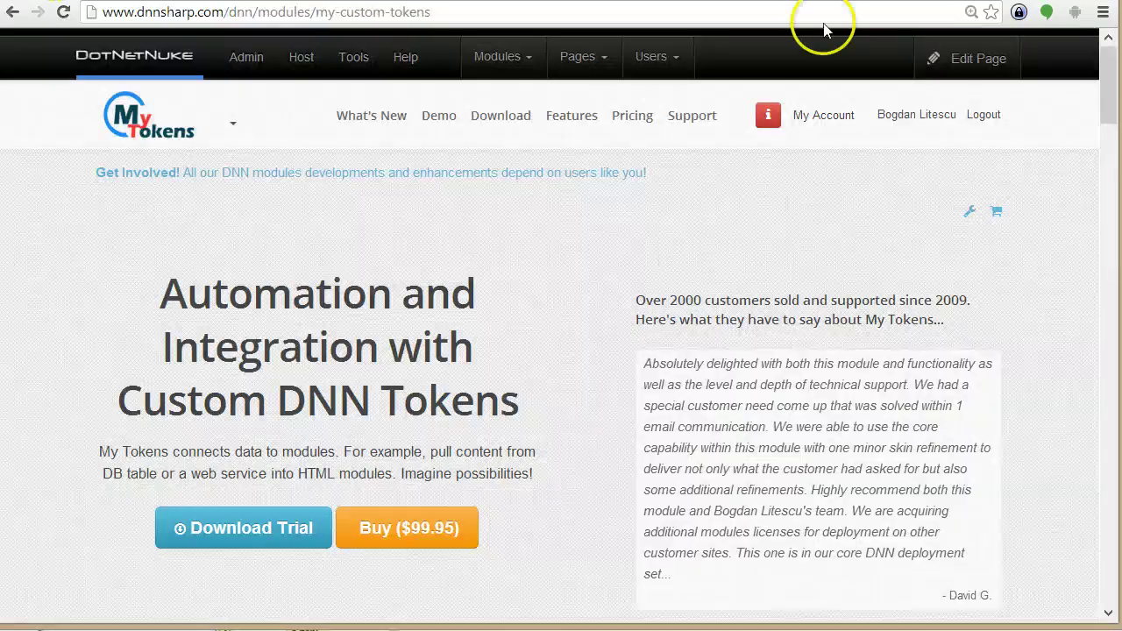
key(ctrl+shift+Tab)
key(ctrl+shift+Tab)
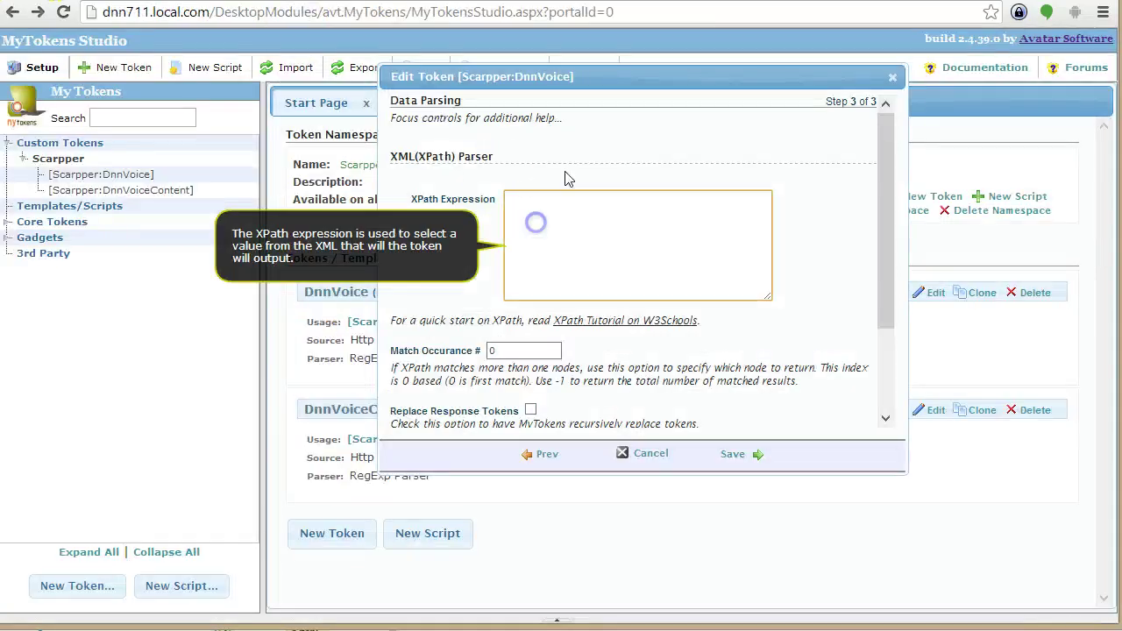
text(//)
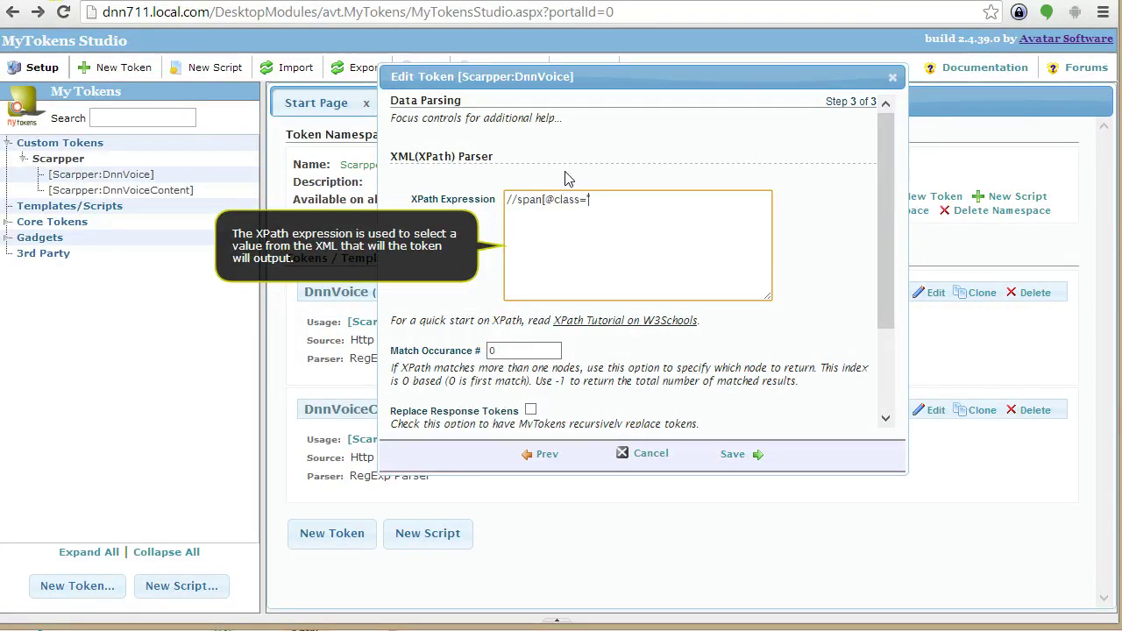
text(span[@class=")
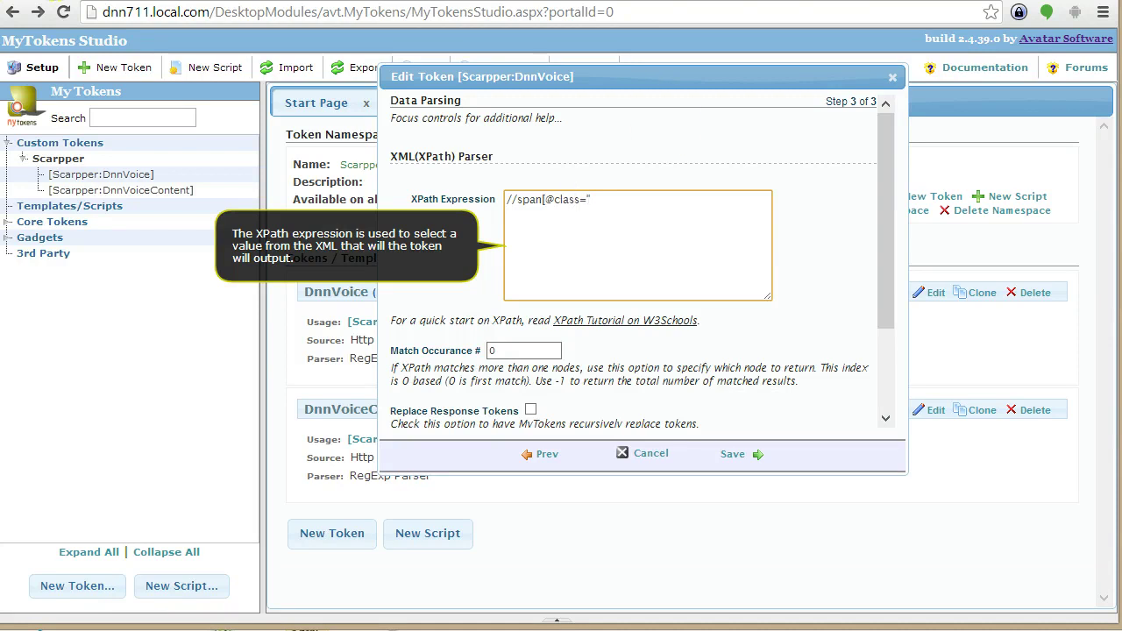
key(ctrl+Tab)
key(ctrl+Tab)
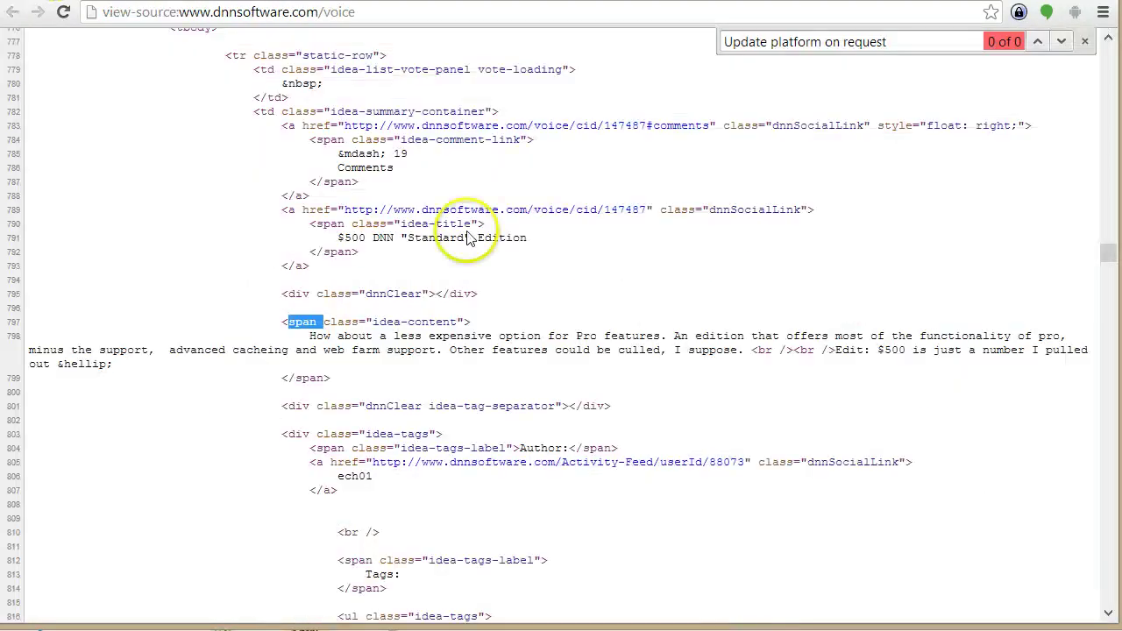
drag(458, 322, 373, 322)
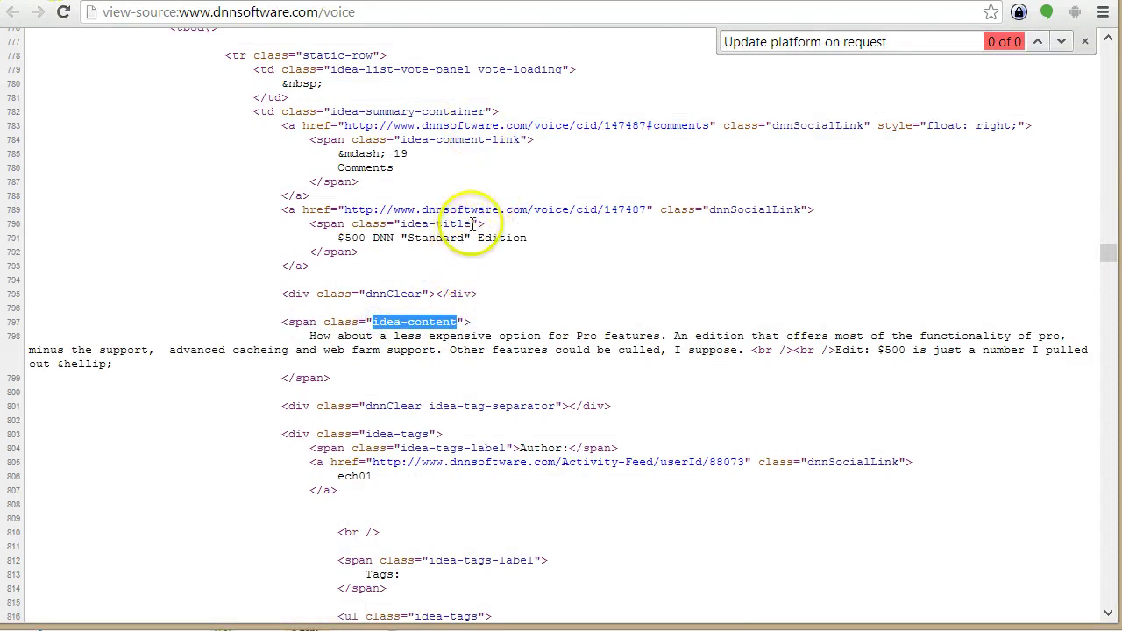
drag(471, 224, 403, 224)
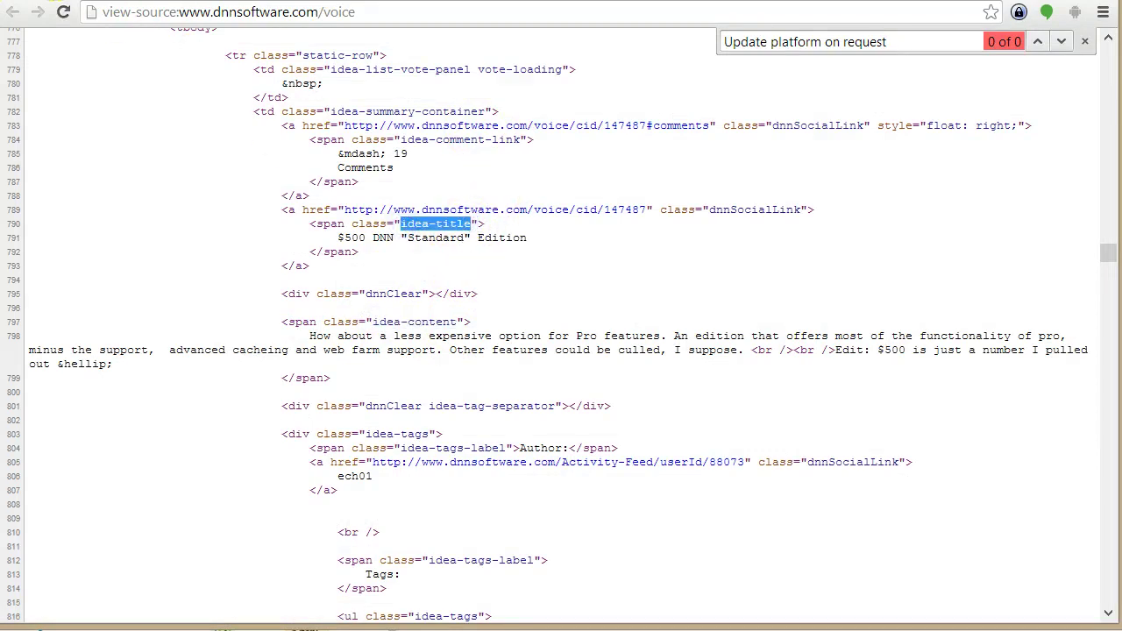
key(ctrl+Tab)
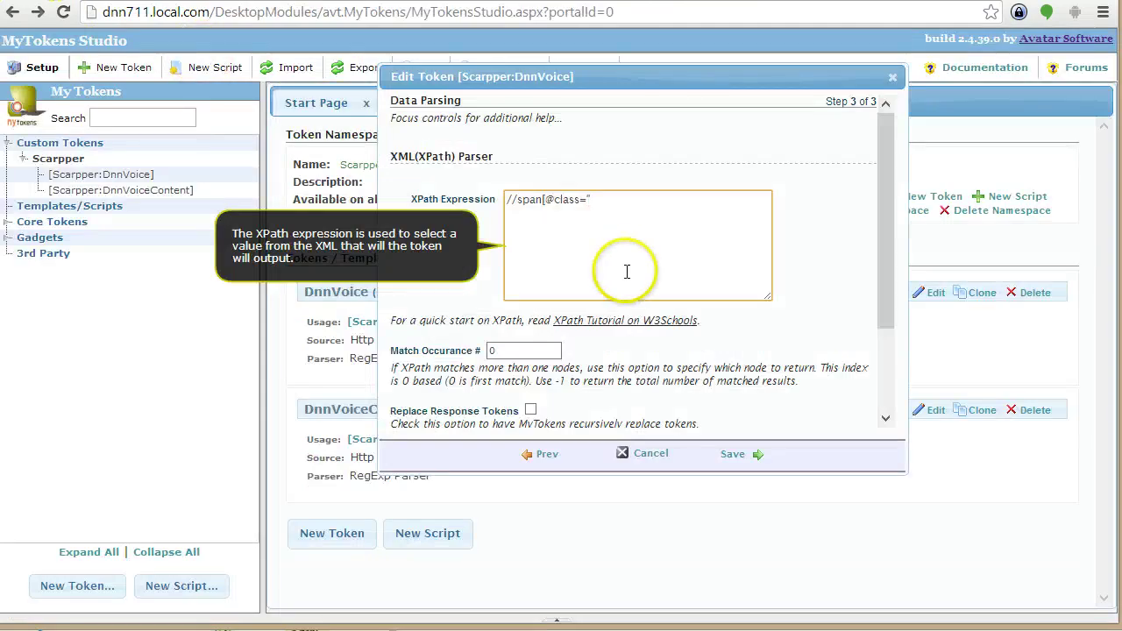
text(")
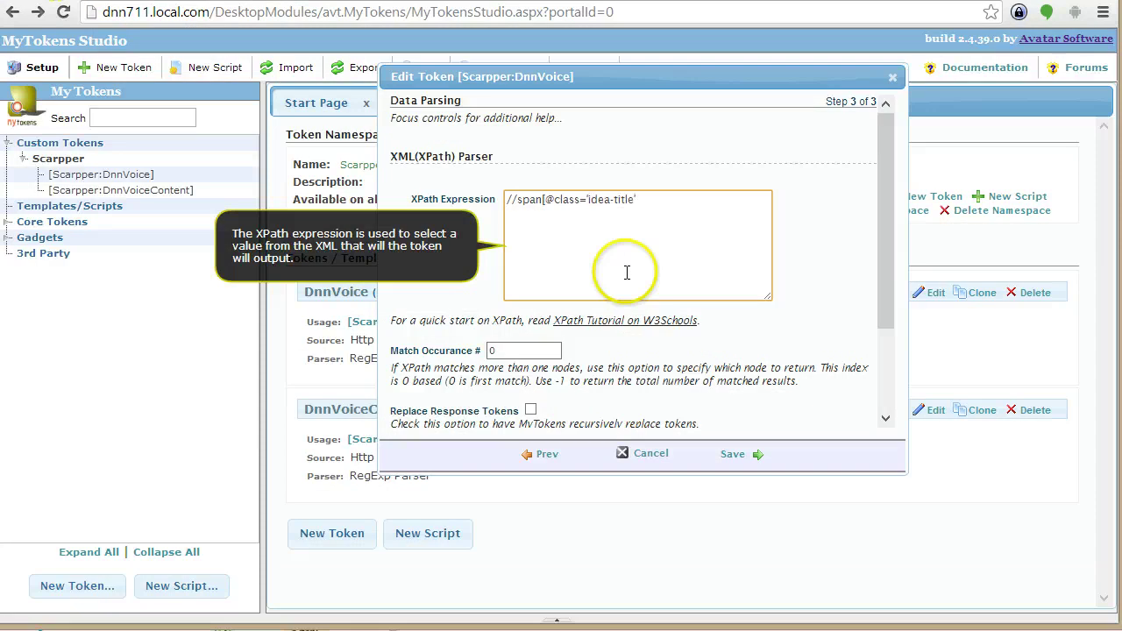
text('])
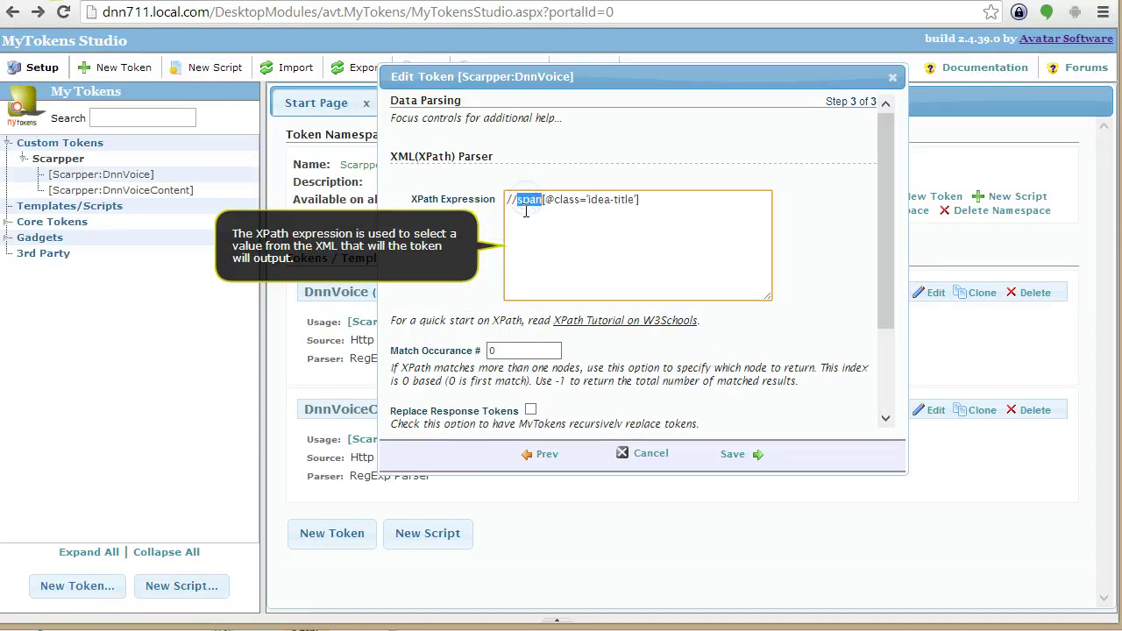
drag(664, 201, 537, 199)
click(665, 229)
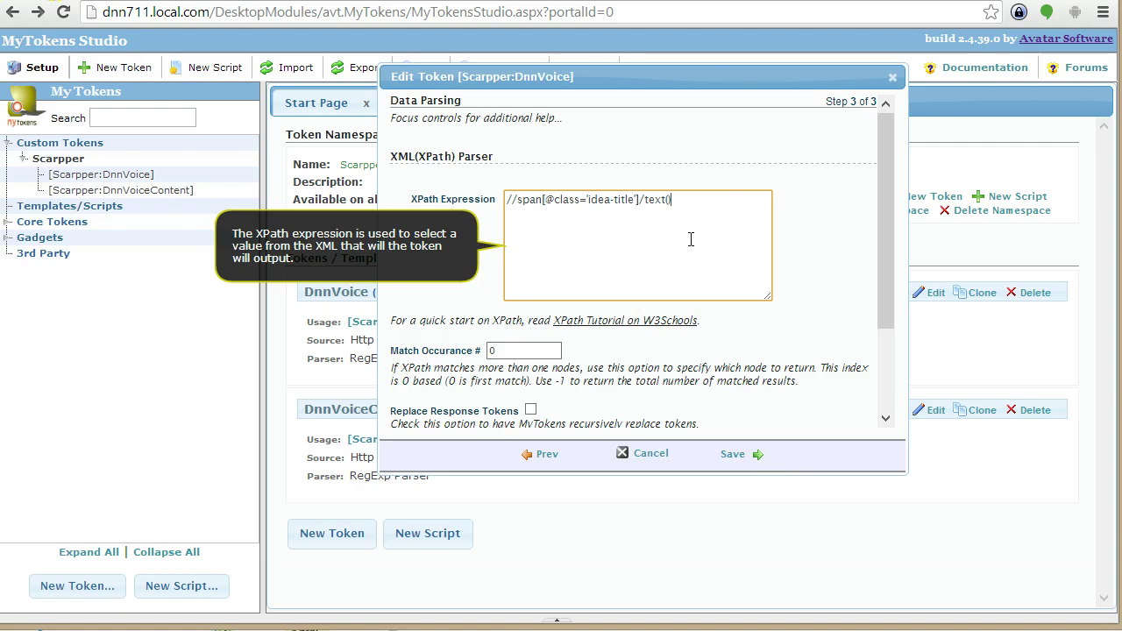
click(826, 222)
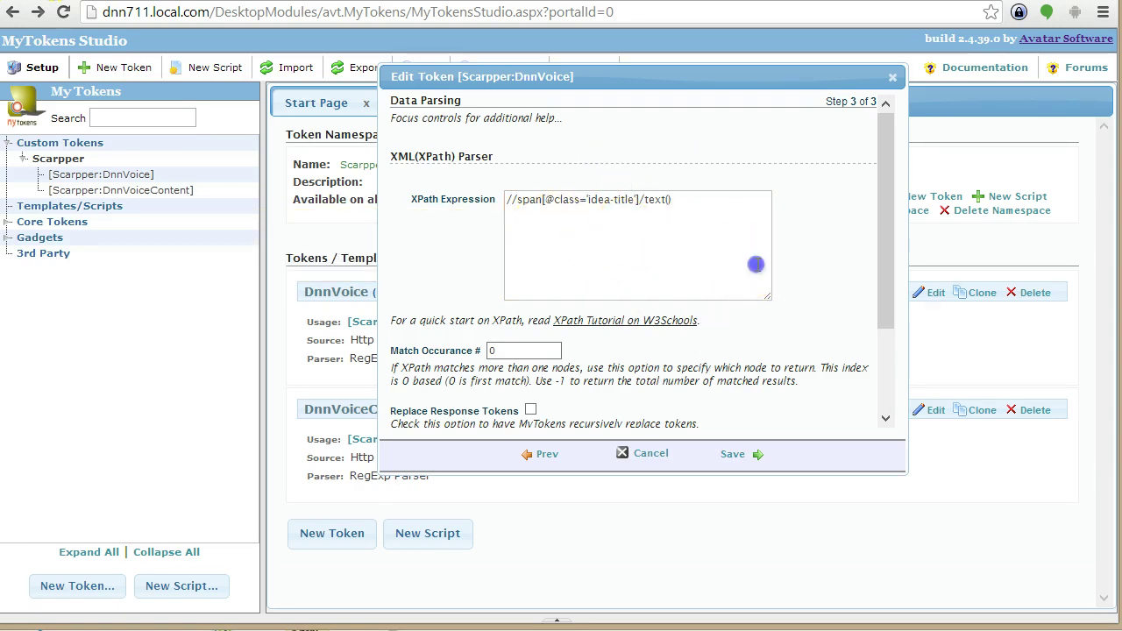
click(755, 264)
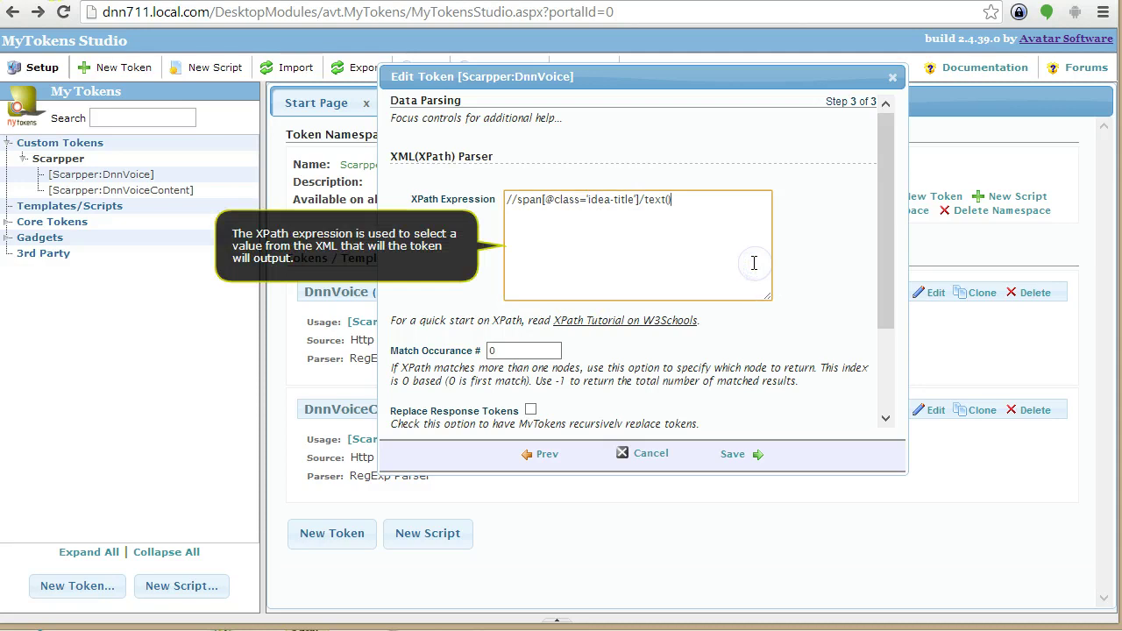
- Cancel the XPath edit unsaved, then reopen DnnVoice and check its parsing options, still Regular Expression
click(647, 454)
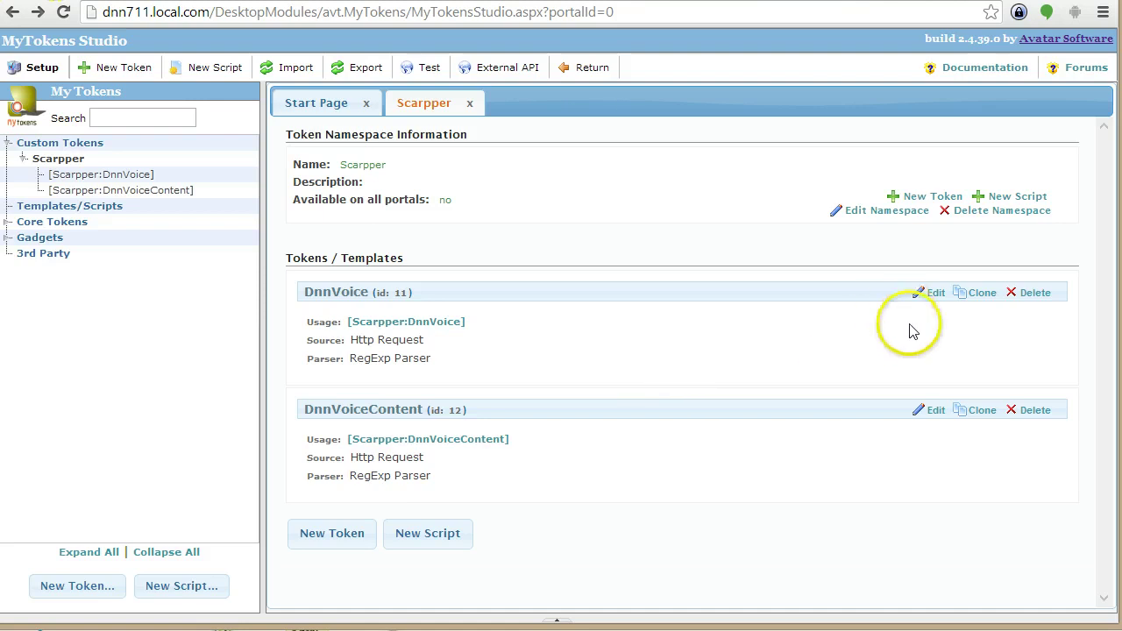
click(920, 298)
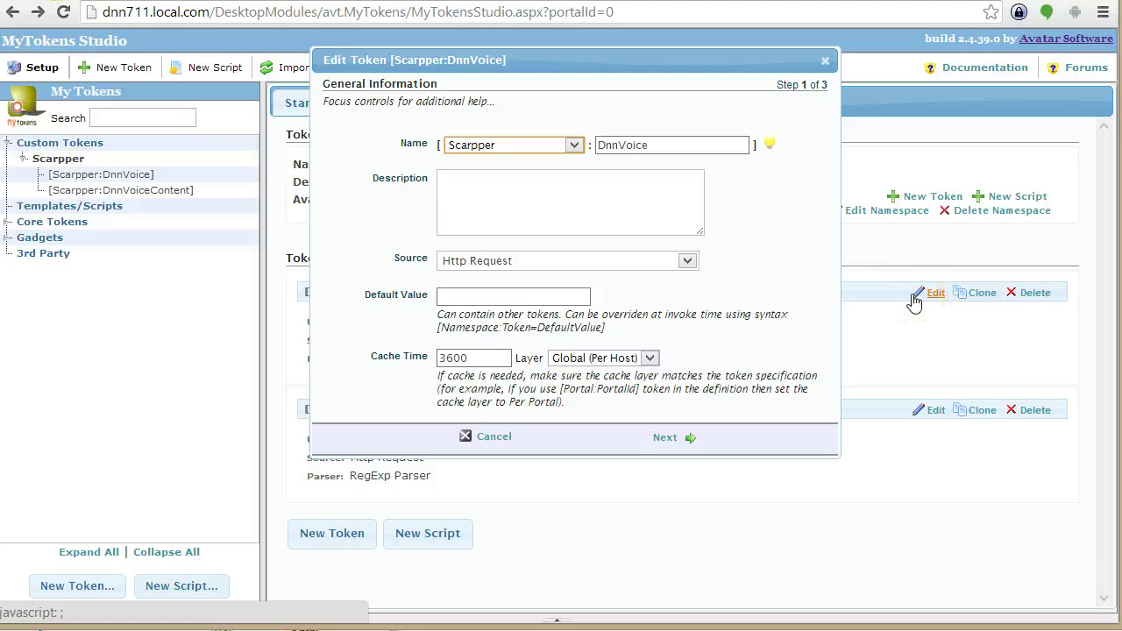
click(666, 436)
scroll(706, 379, down, 2)
scroll(707, 378, down, 3)
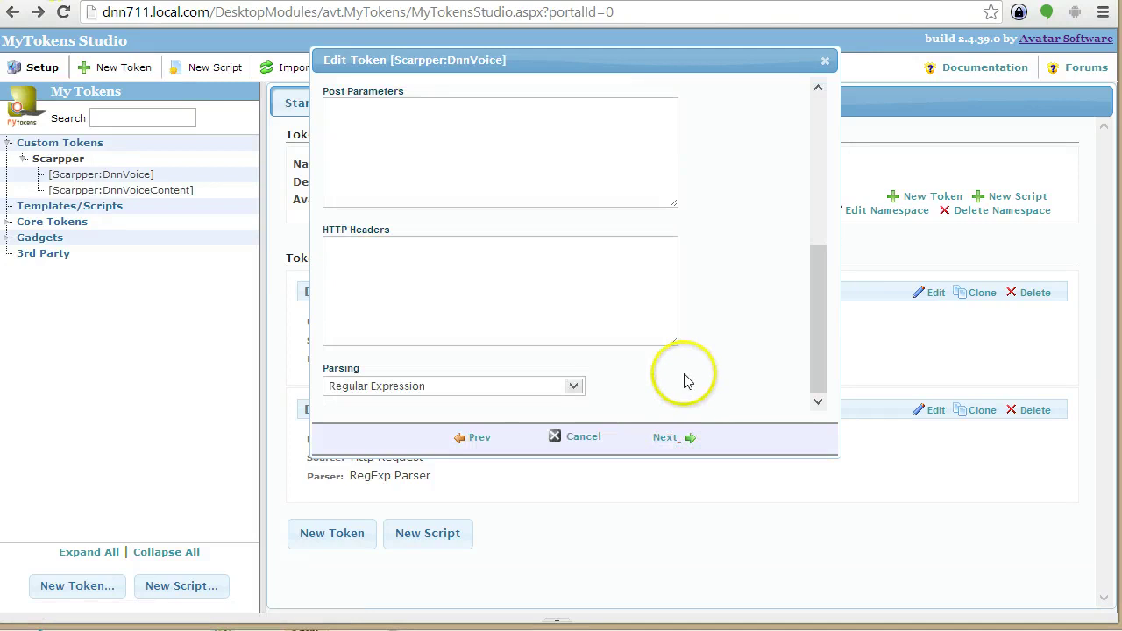
click(552, 388)
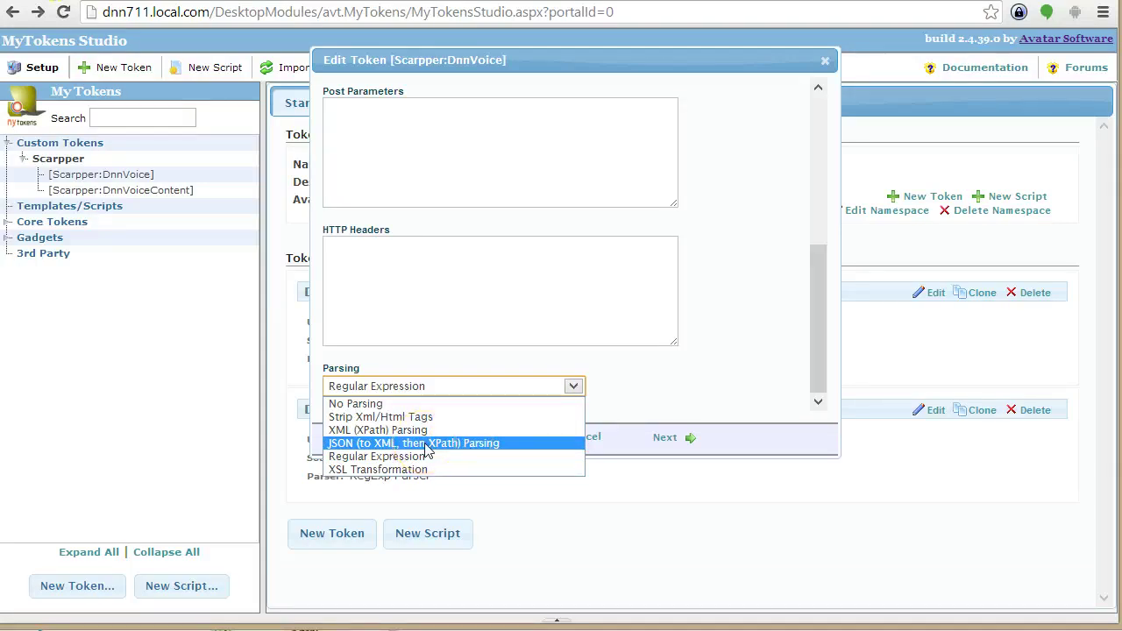
click(640, 439)
click(604, 437)
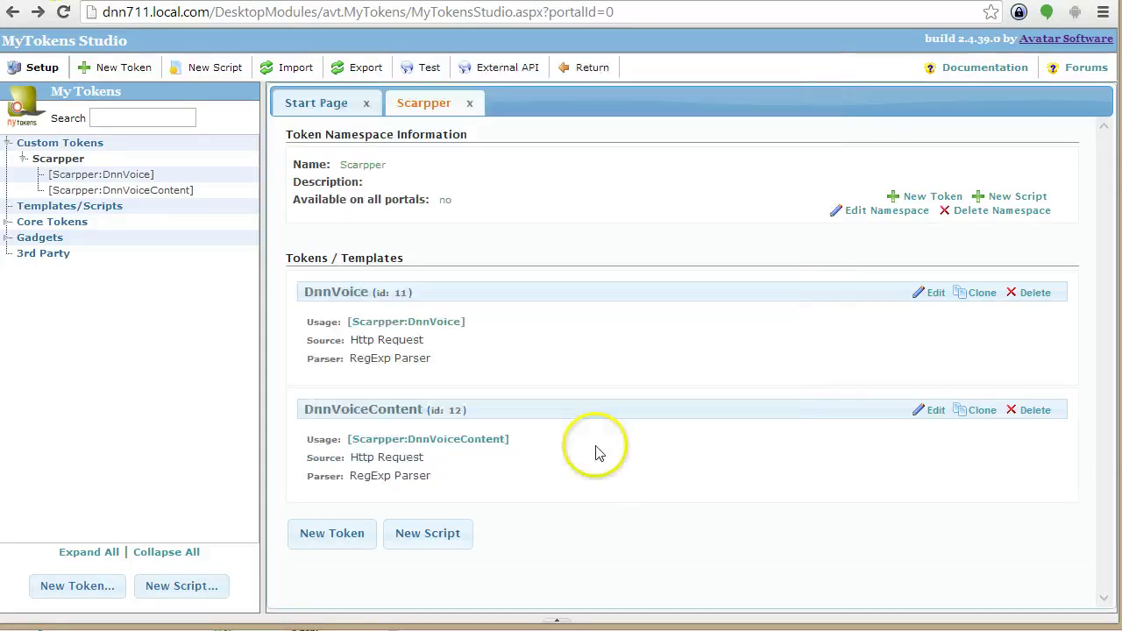